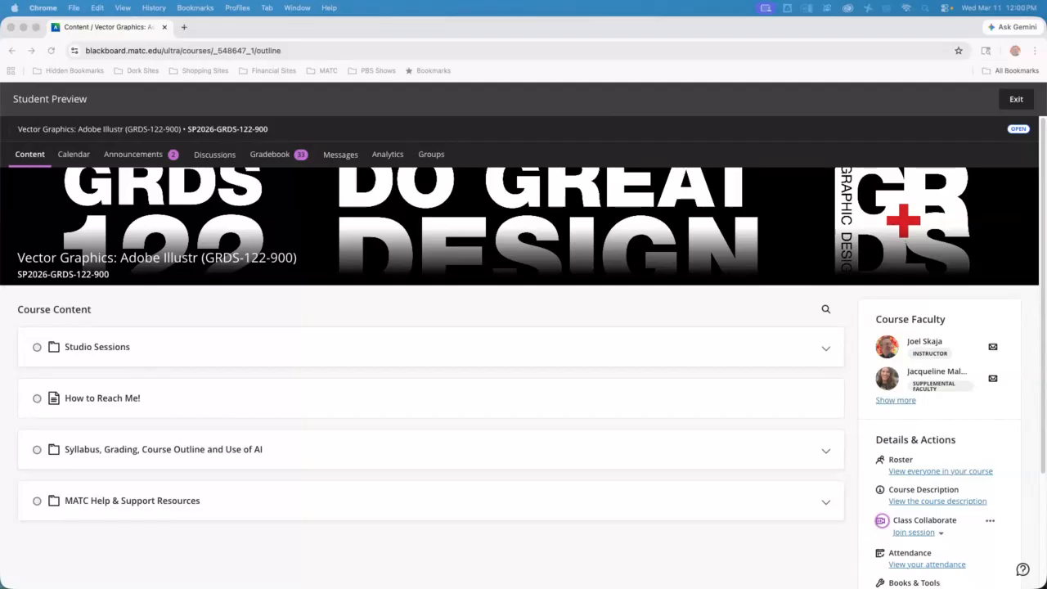
# Expand the Studio Sessions folder and scroll down through Session 06 to Session 15
pyautogui.click(826, 356)
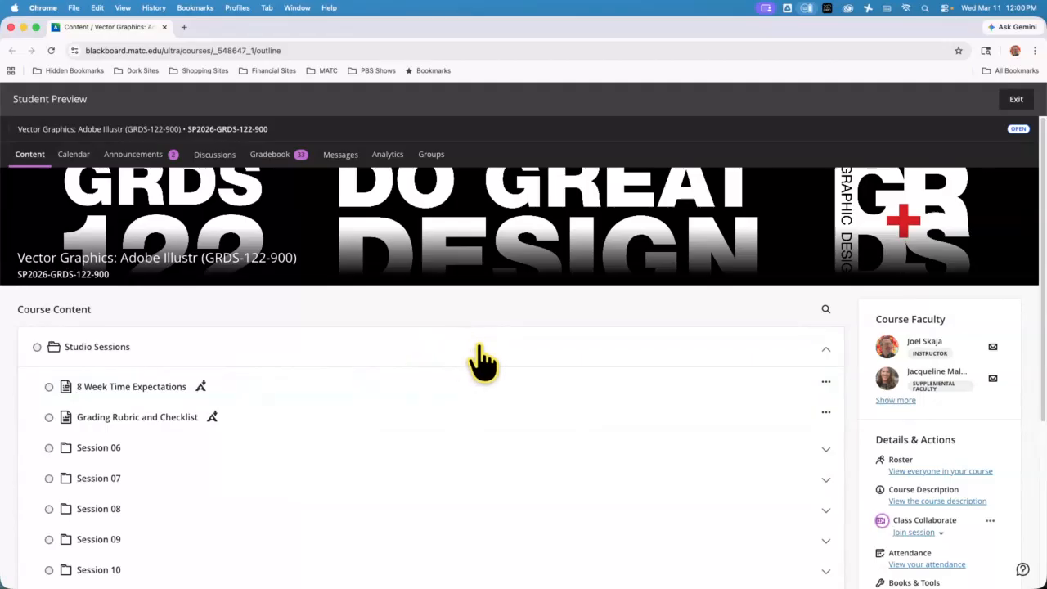
pyautogui.scroll(-2, 484, 358)
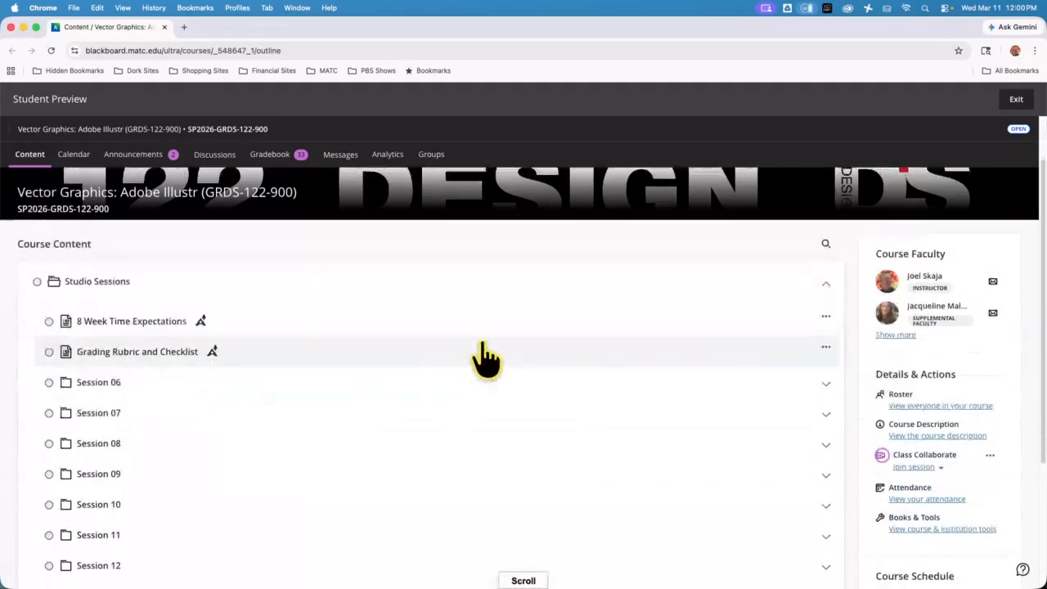
pyautogui.scroll(-3, 484, 358)
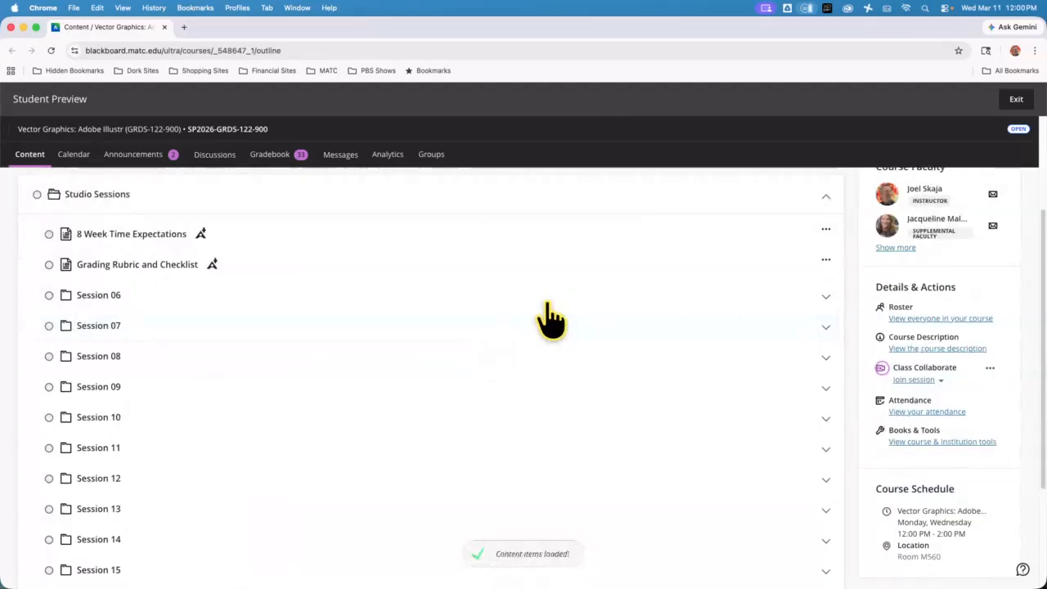
pyautogui.scroll(-1, 391, 402)
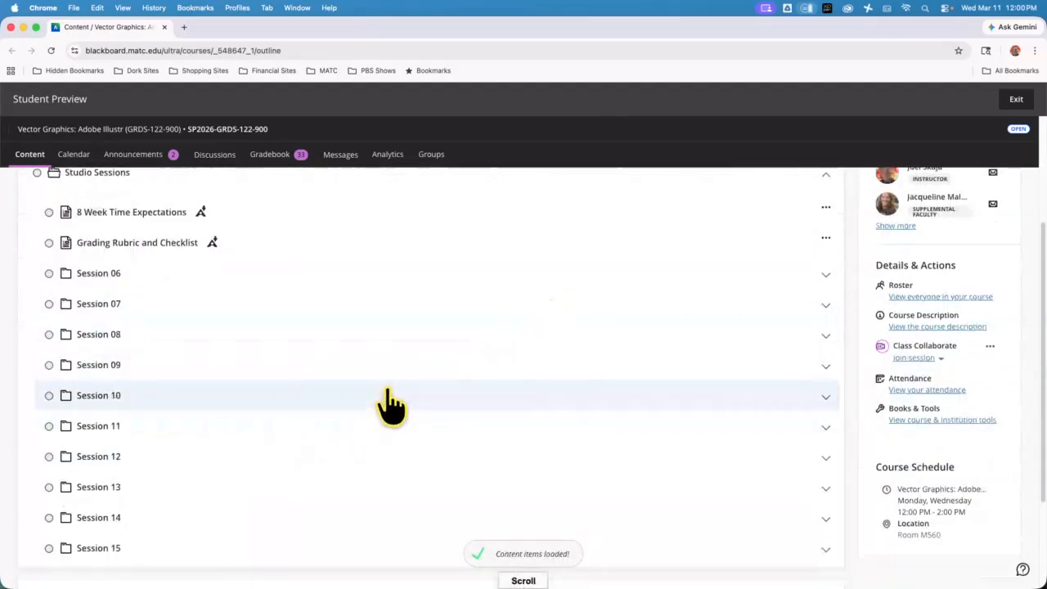
pyautogui.scroll(-1, 391, 403)
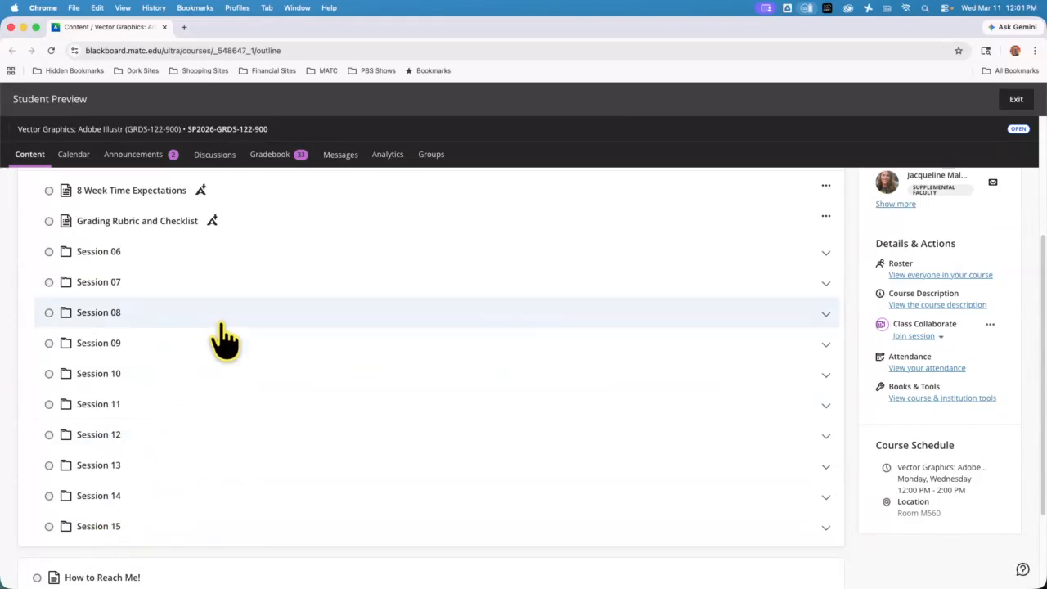
pyautogui.scroll(-3, 262, 343)
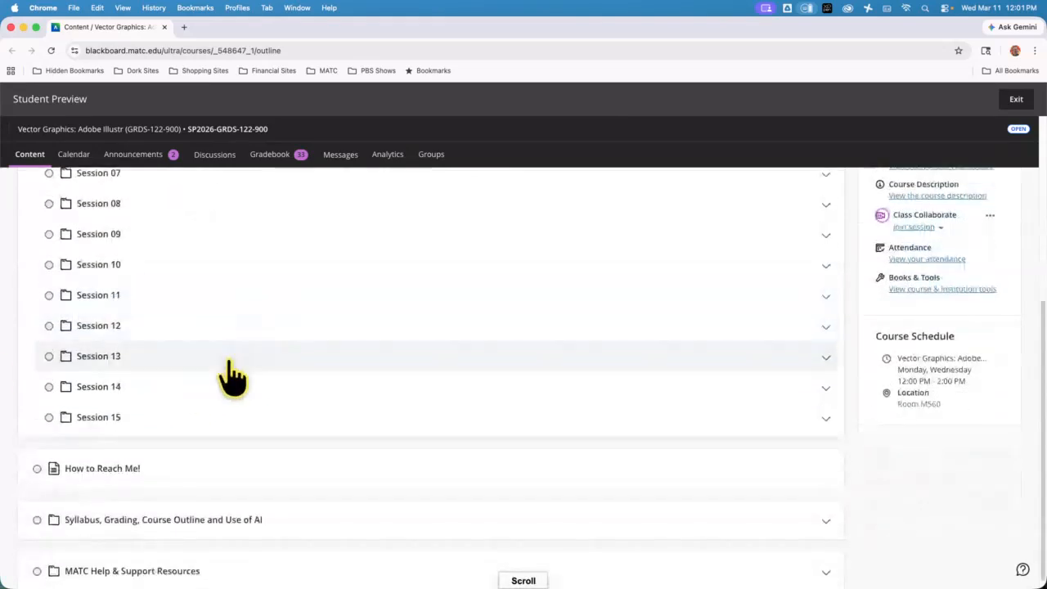
# Expand Session 15 and start attempt 1 of its ATTENDANCE quiz
pyautogui.click(200, 427)
pyautogui.scroll(-5, 247, 348)
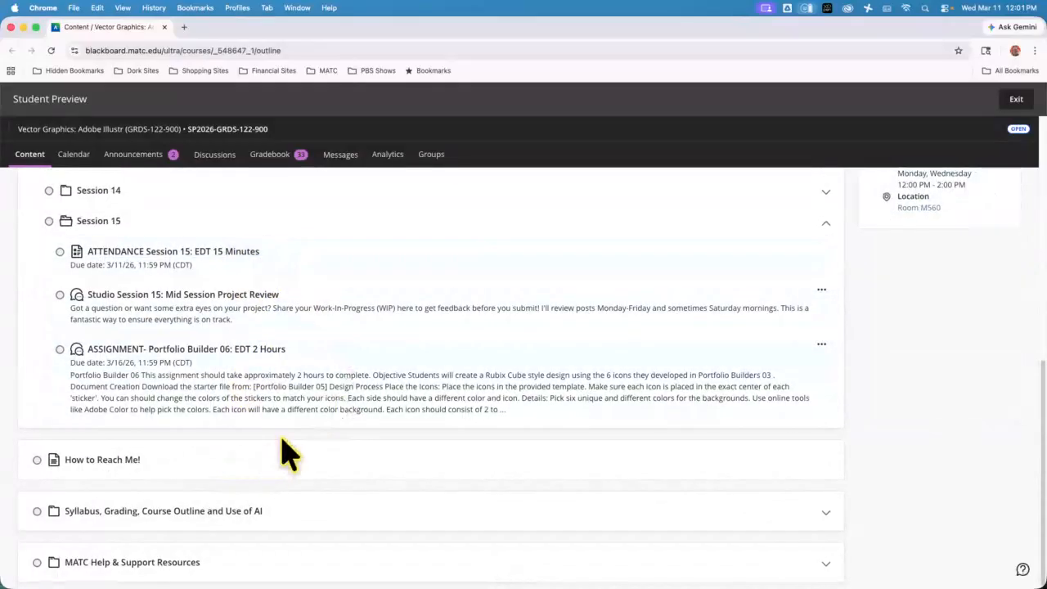
pyautogui.click(349, 260)
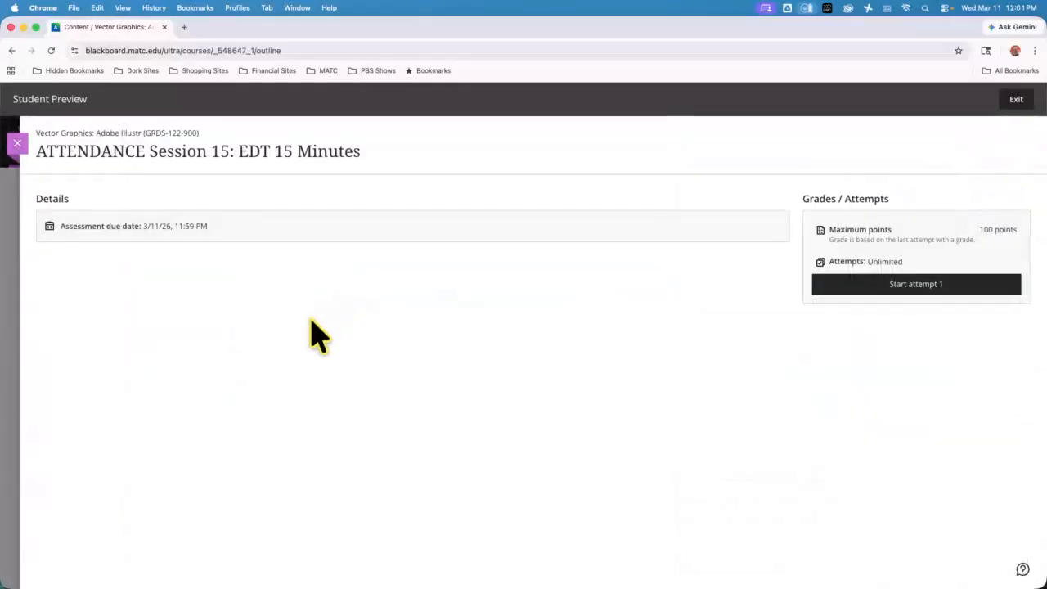
pyautogui.click(879, 285)
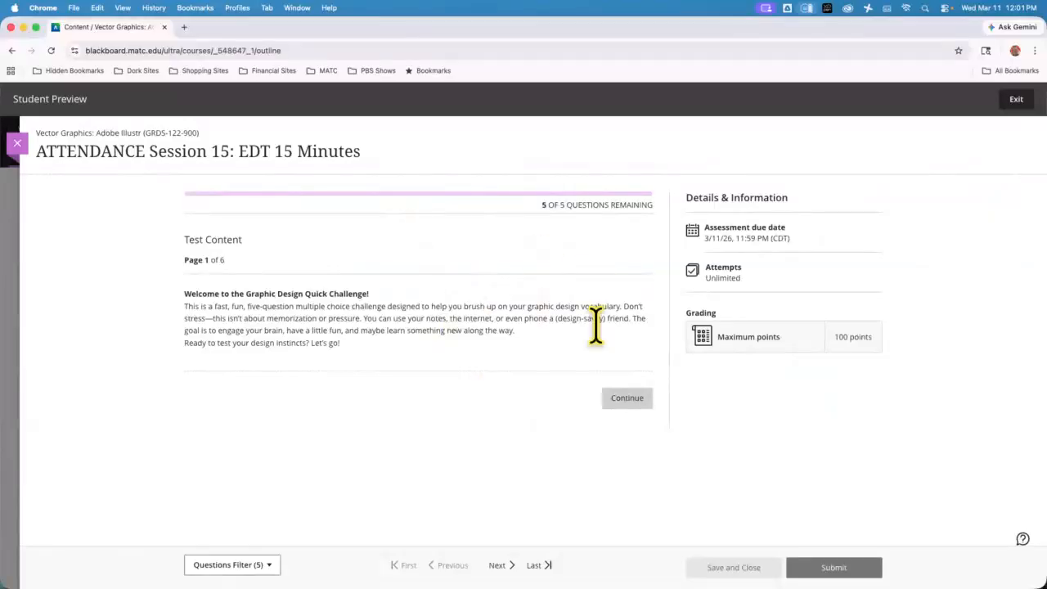
# Answer Question 1 with 'Organizing and aligning elements' and close the quiz
pyautogui.click(627, 399)
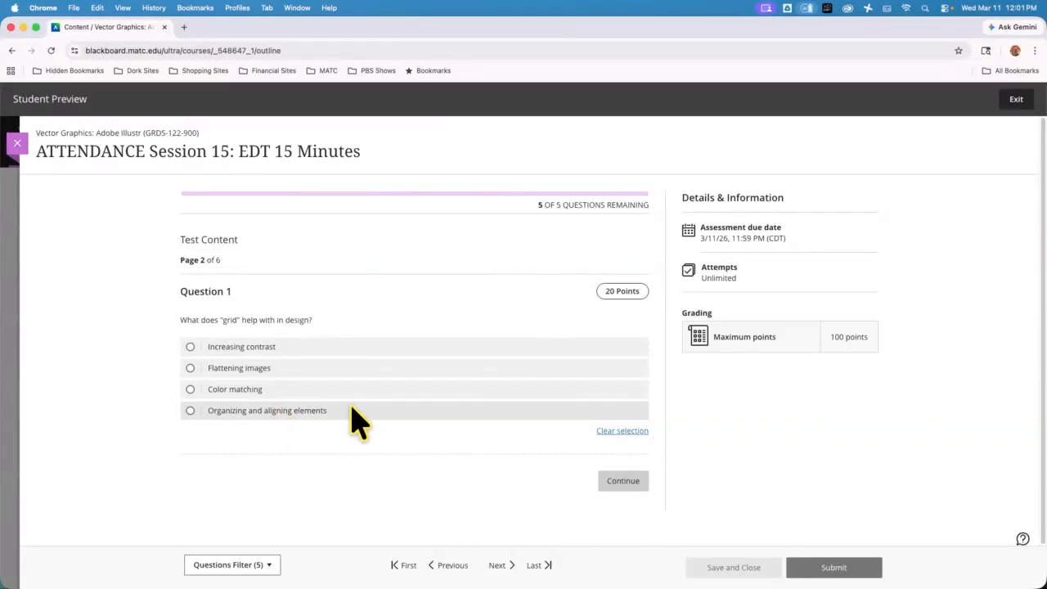
pyautogui.click(189, 411)
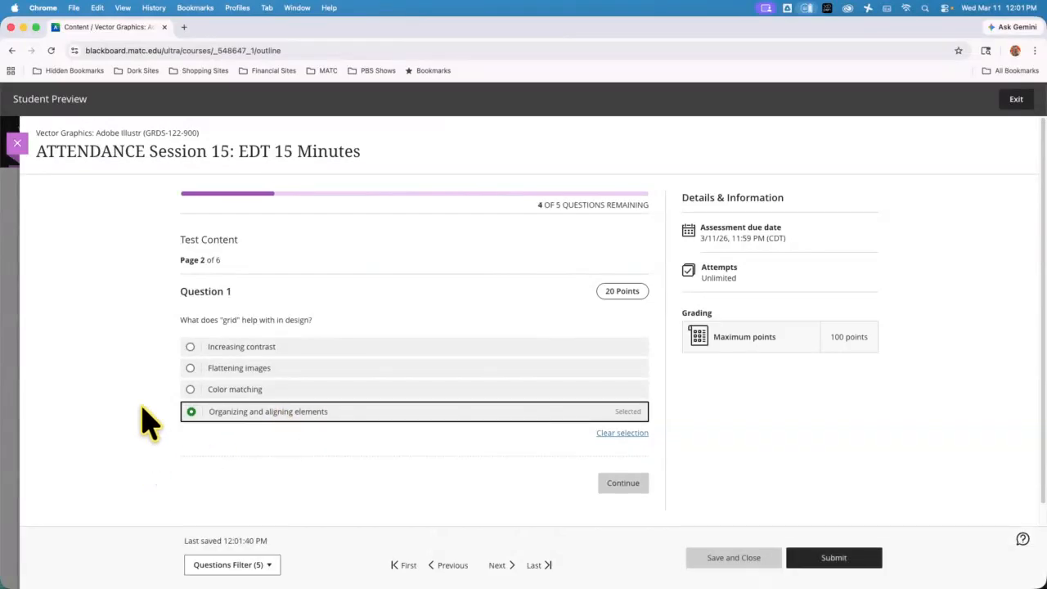
pyautogui.click(18, 147)
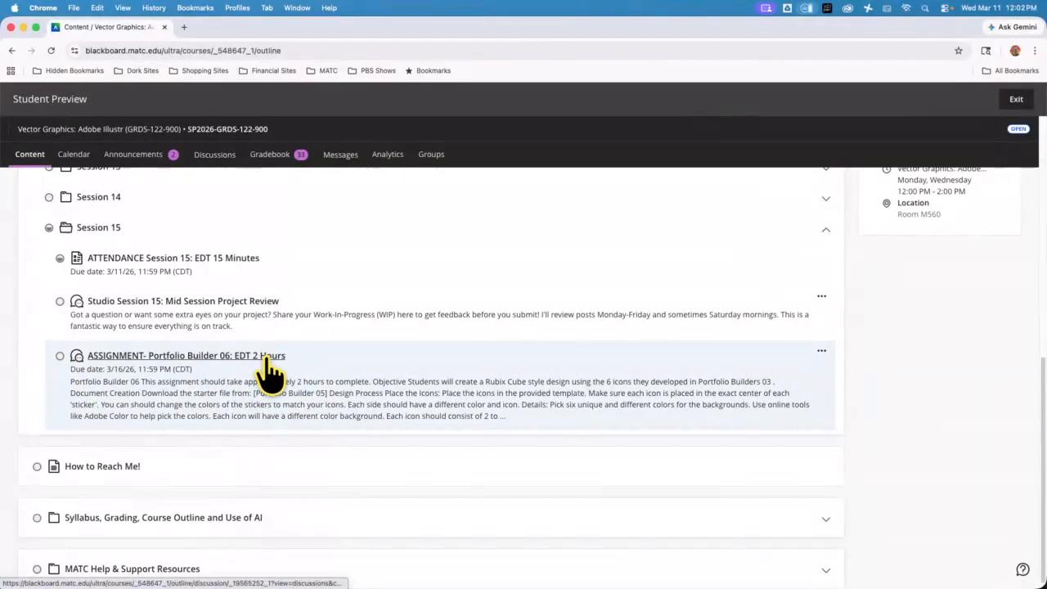
# Read the Portfolio Builder 06 assignment brief and follow its [Portfolio Builder 05] starter-file link
pyautogui.click(263, 368)
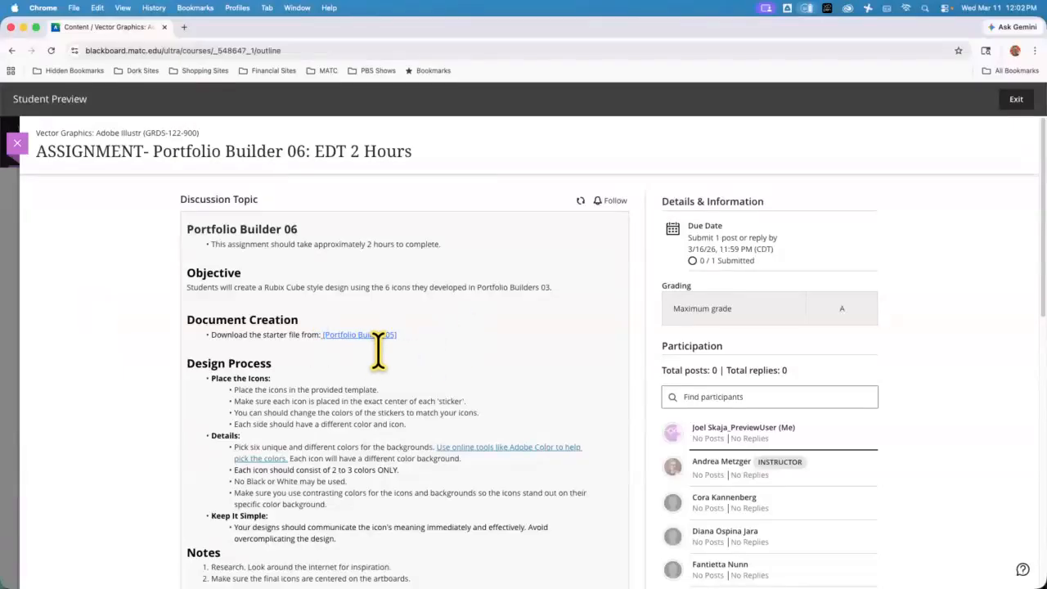
pyautogui.scroll(-4, 381, 344)
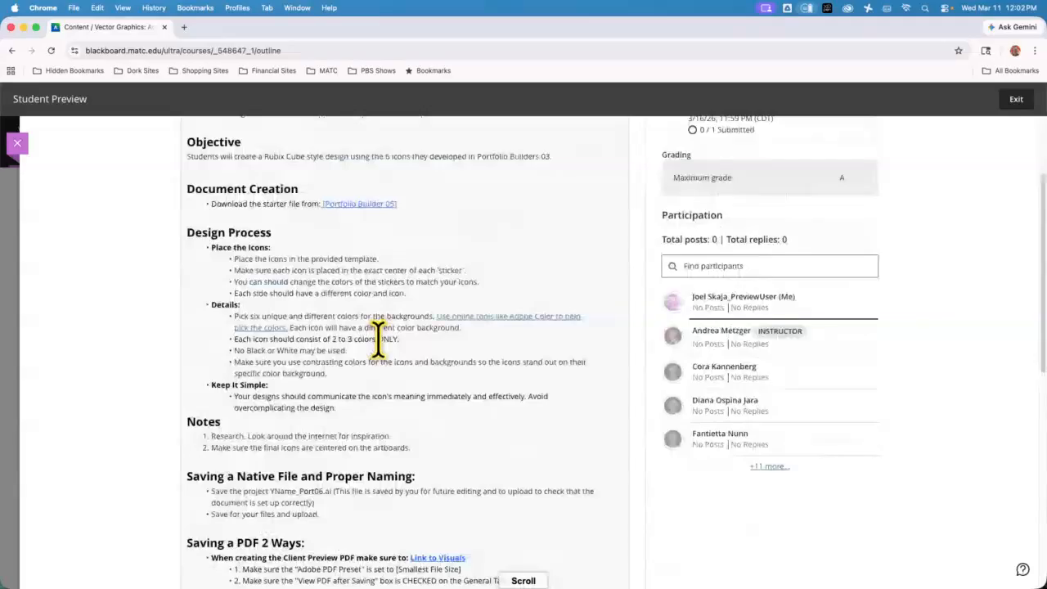
pyautogui.scroll(4, 378, 338)
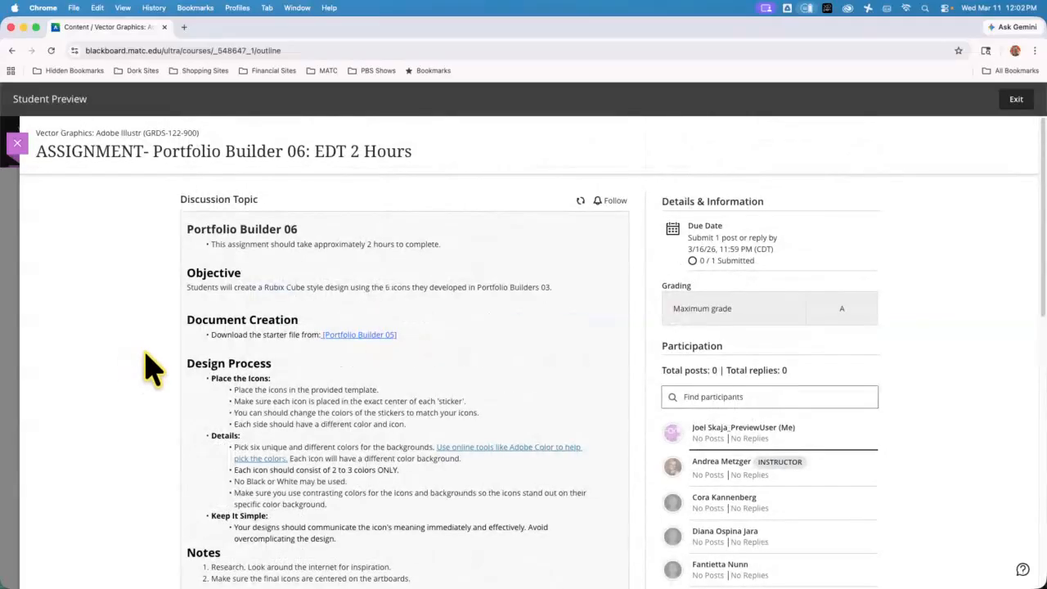
pyautogui.scroll(-3, 141, 366)
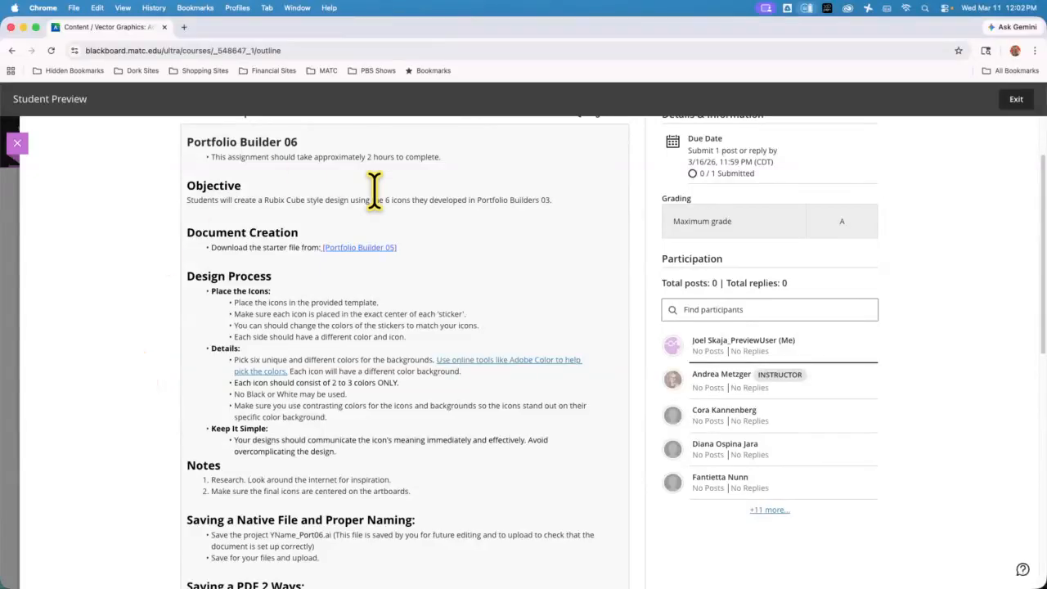
pyautogui.click(360, 248)
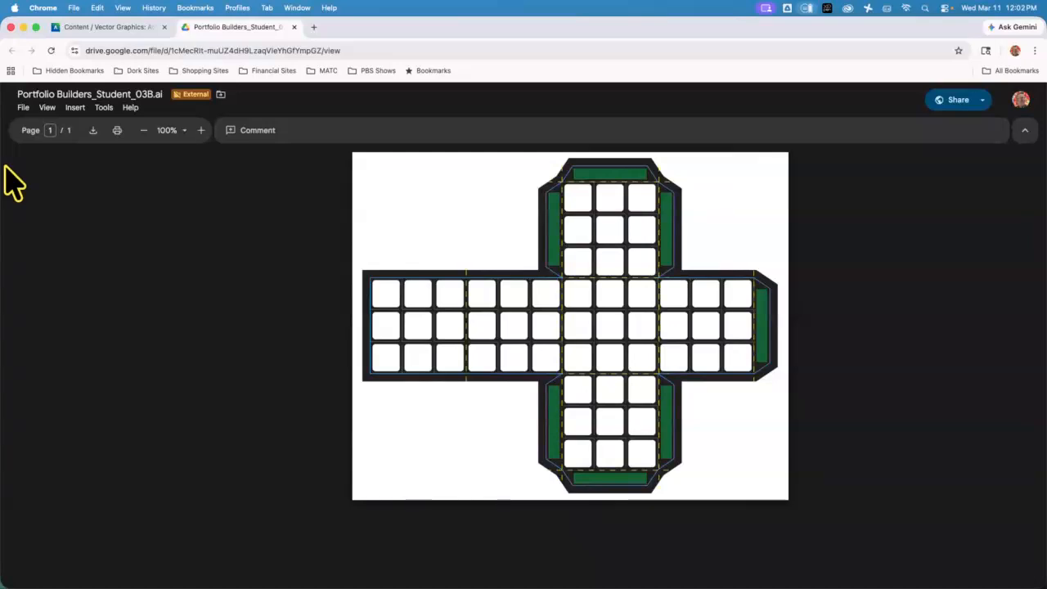
# Download Portfolio Builders_Student_03B.ai from the Google Drive file viewer
pyautogui.click(94, 131)
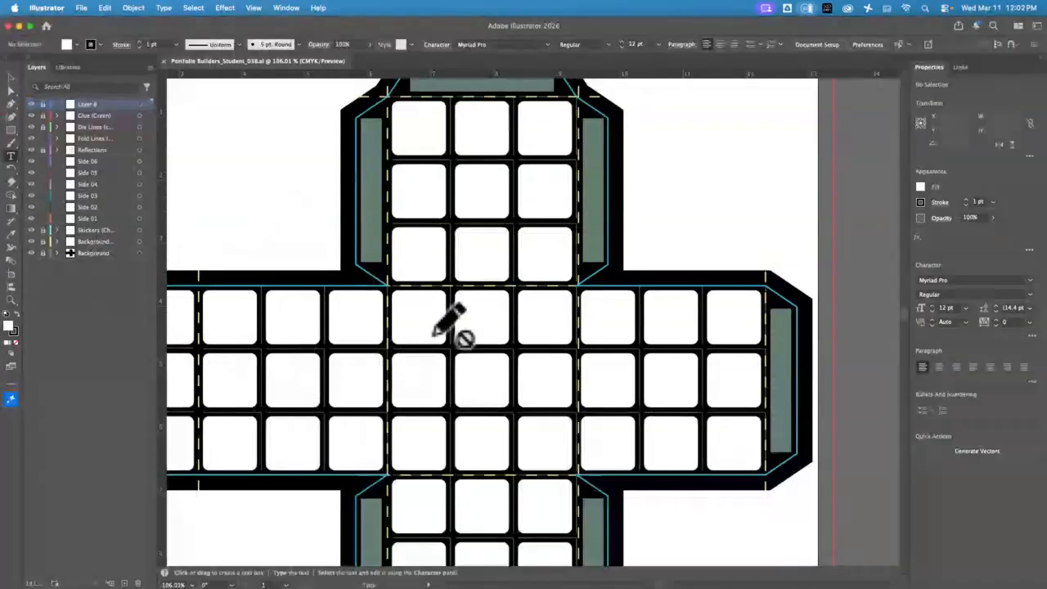
# Fit the artboard to the window (Cmd+0), lock Fold Lines, and leave Layer 6 hidden
pyautogui.press('super+0')
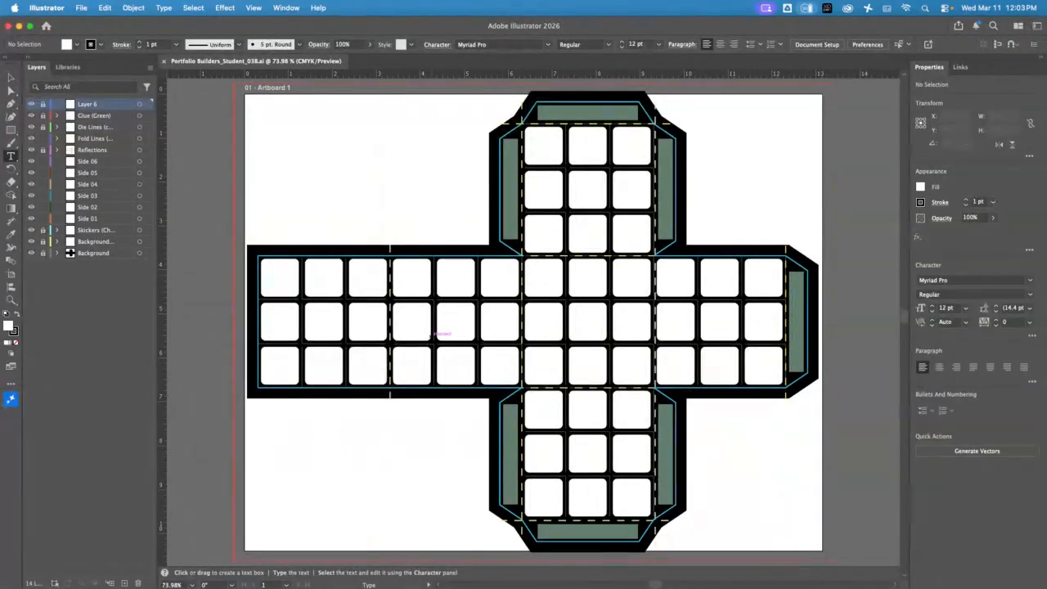
pyautogui.click(44, 139)
pyautogui.click(31, 104)
pyautogui.click(32, 104)
pyautogui.click(32, 104)
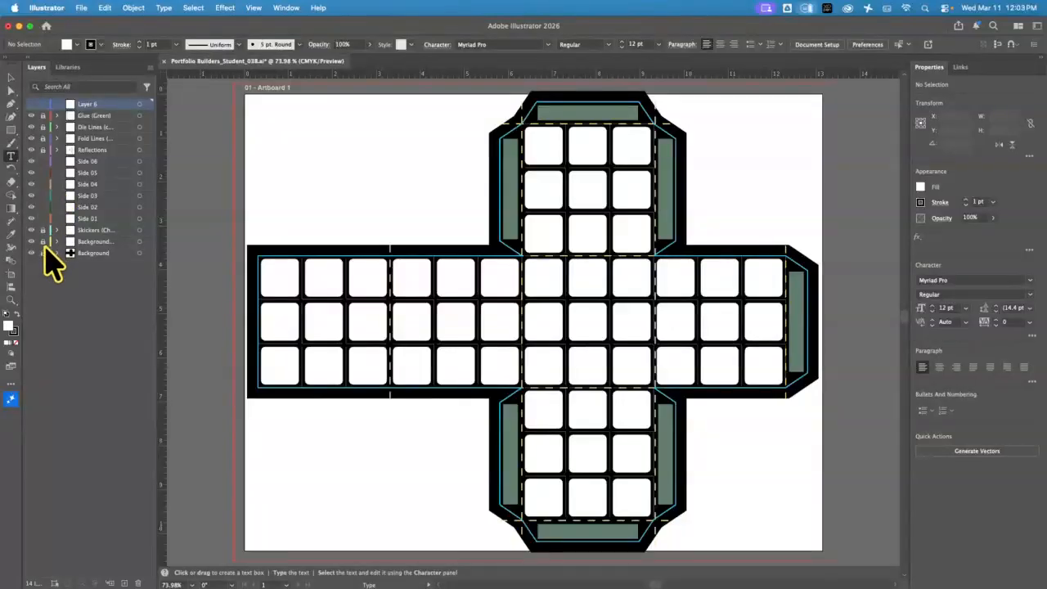
# Hide all layers, delete Layer 6, then make Glue (Green) visible again
pyautogui.moveTo(31, 255); pyautogui.dragTo(31, 115)
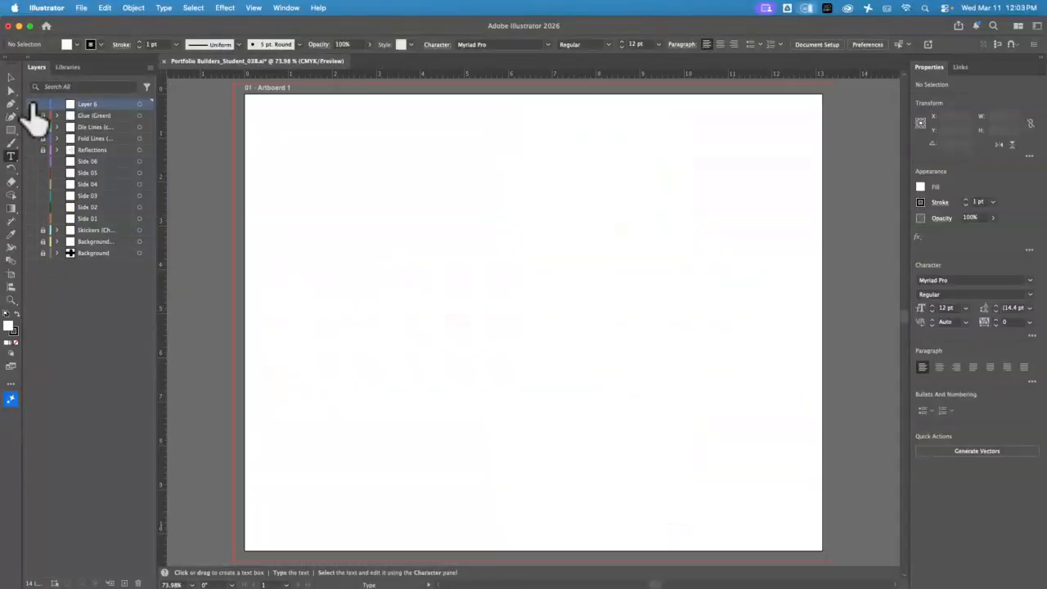
pyautogui.click(137, 584)
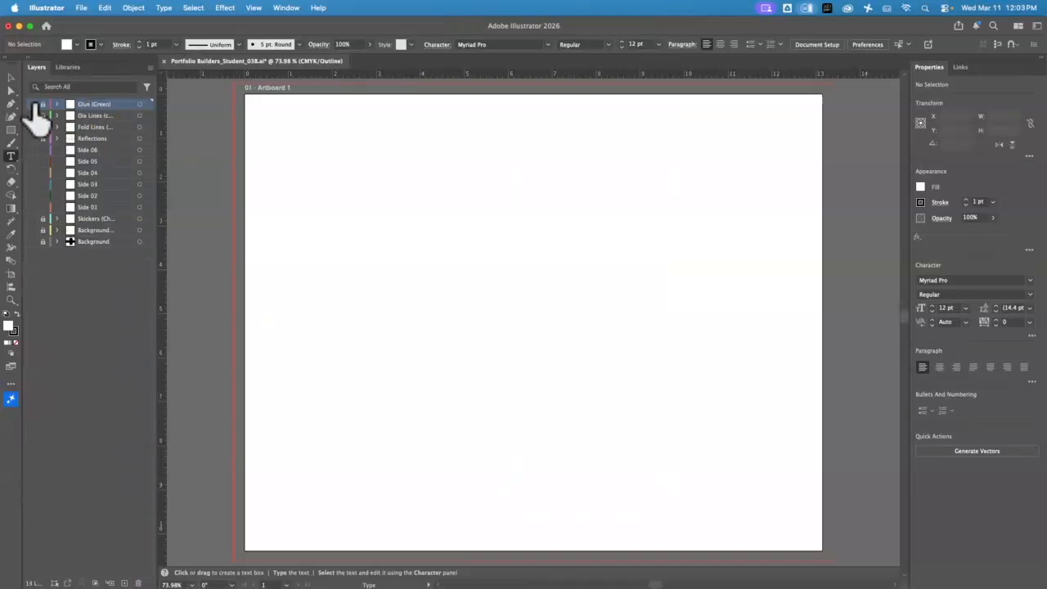
pyautogui.click(31, 103)
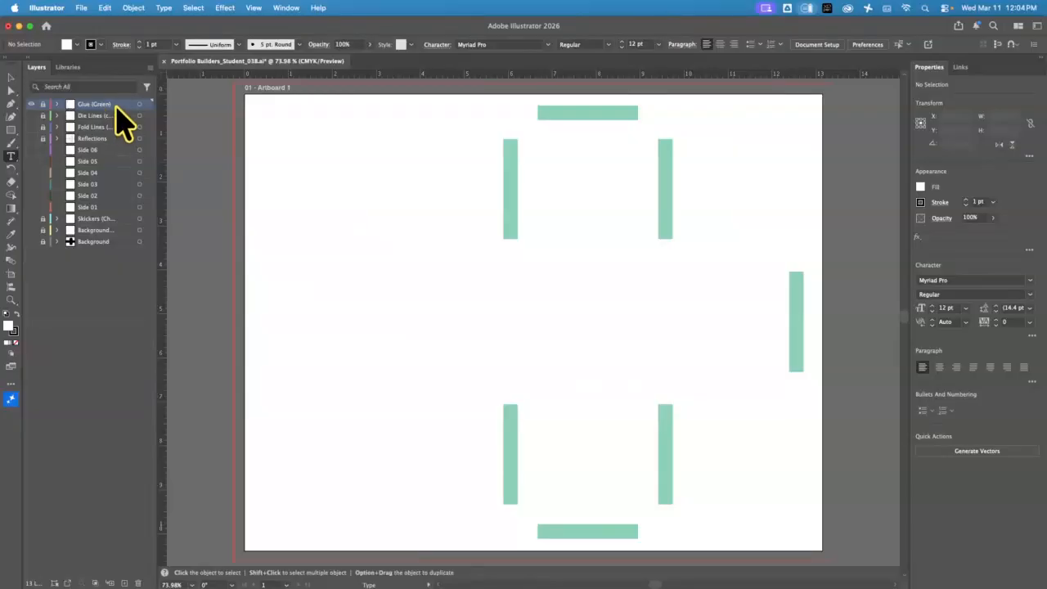
# Turn on visibility for the Die Lines layer
pyautogui.click(32, 115)
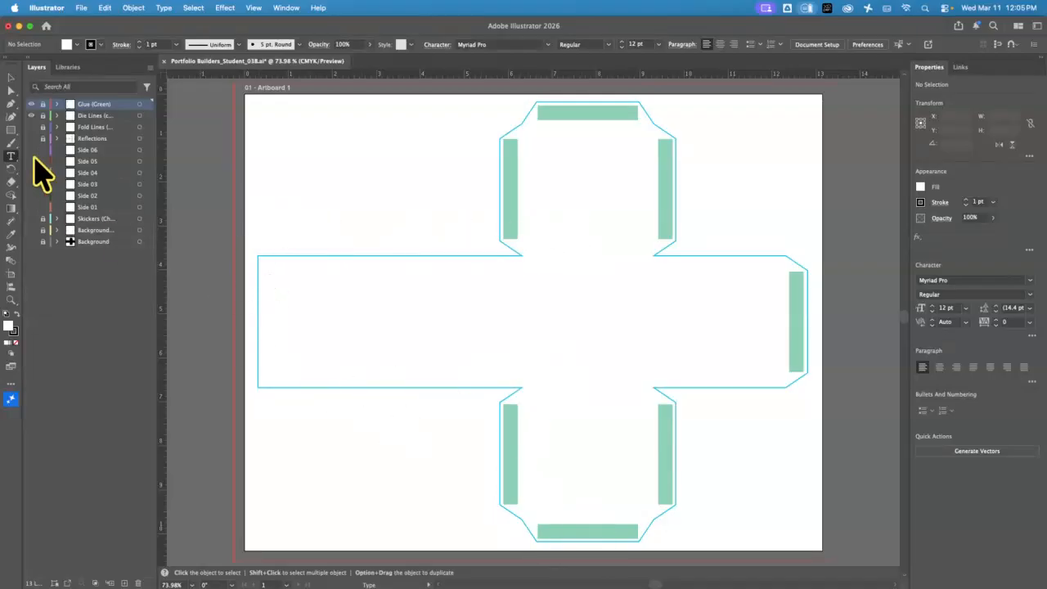
# Make the Fold Lines and Background layers visible
pyautogui.click(31, 127)
pyautogui.click(32, 242)
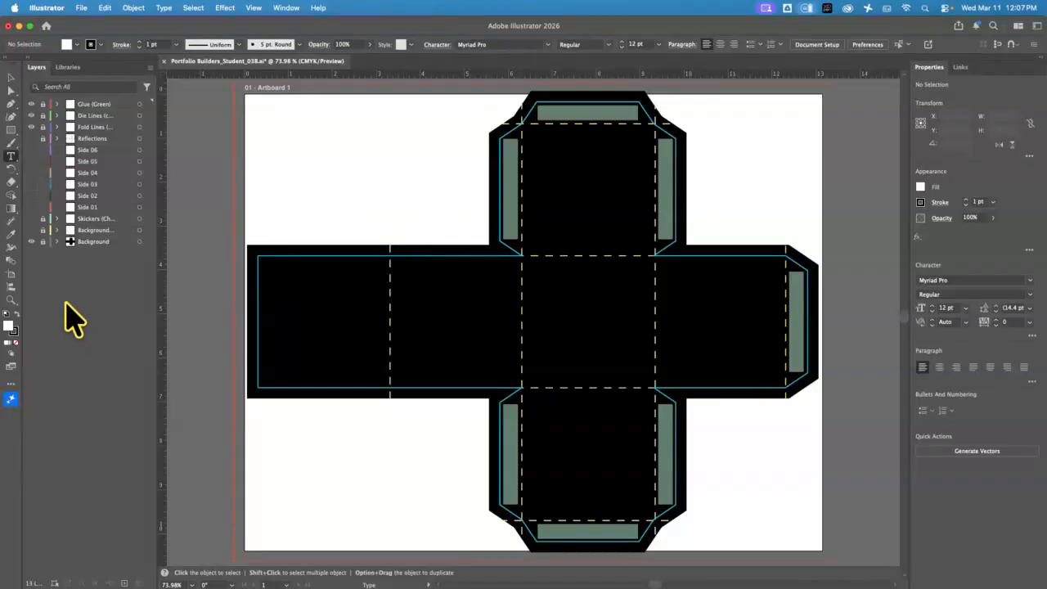
# Turn on visibility for the Stickers layer
pyautogui.click(31, 219)
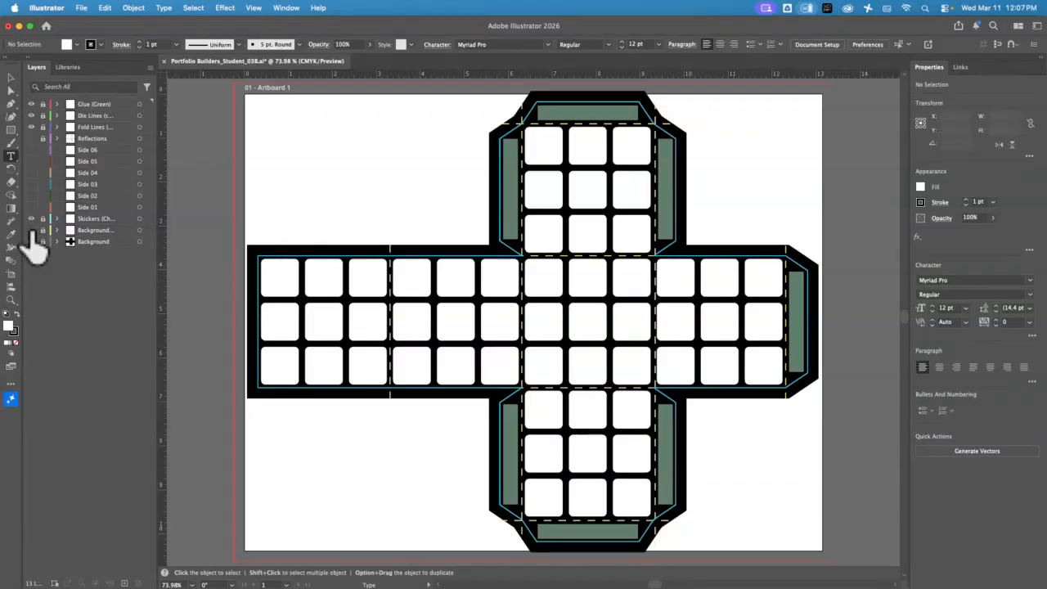
# Hide the Stickers layer and lock the layers from Side 06 down to Stickers
pyautogui.click(32, 219)
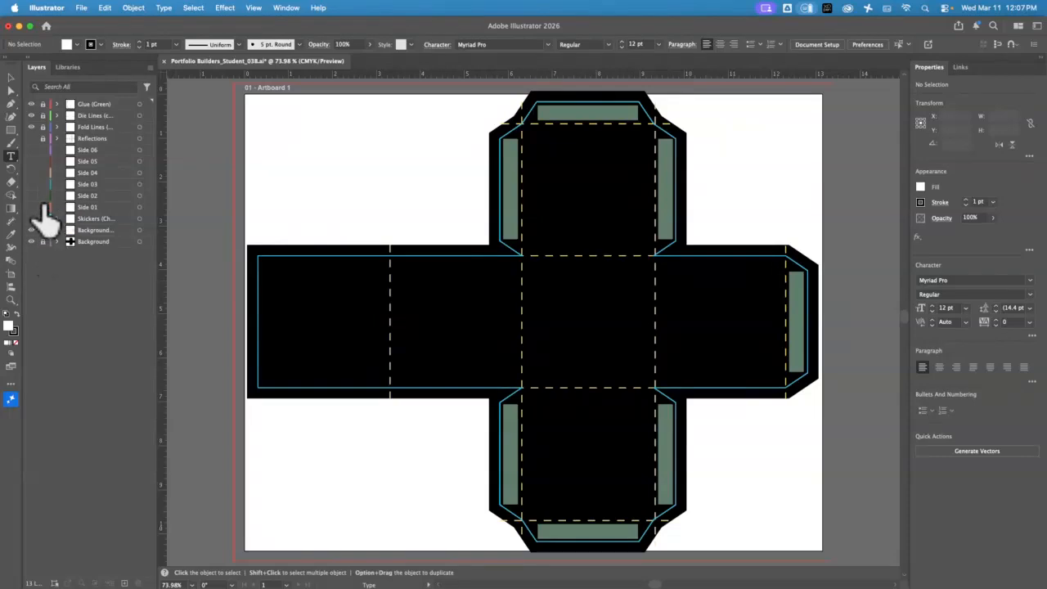
pyautogui.moveTo(42, 215); pyautogui.dragTo(48, 150)
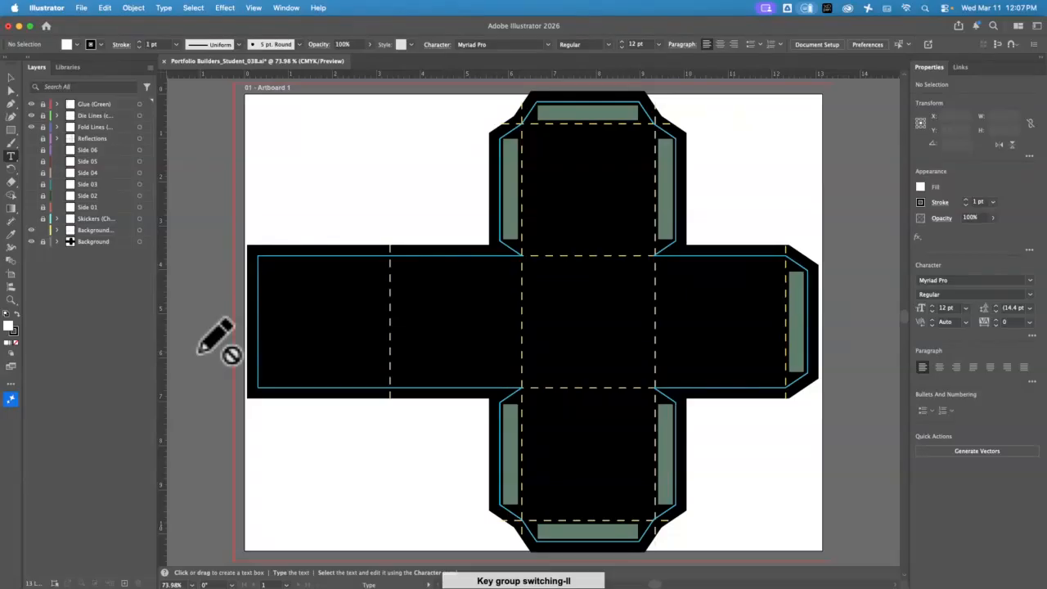
# Deselect everything and show the Background sticker layer and the Reflections layer
pyautogui.press('super+a')
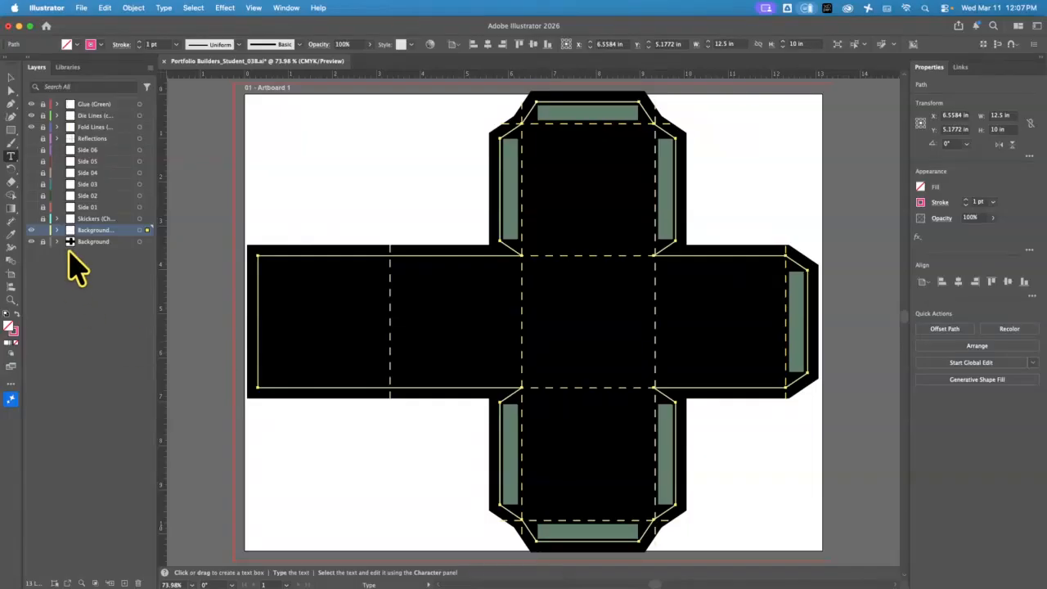
pyautogui.click(11, 76)
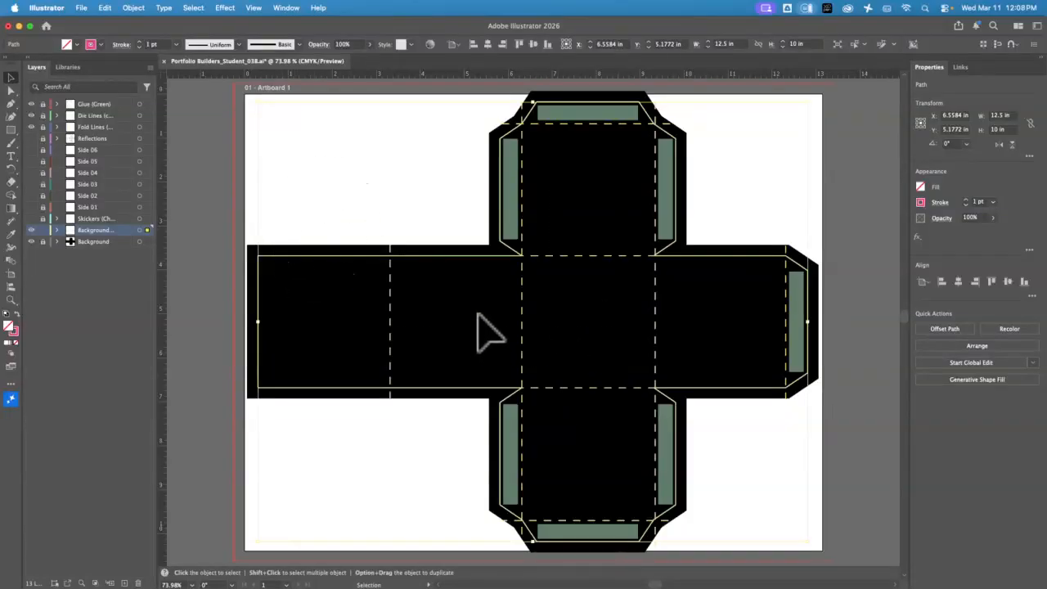
pyautogui.click(420, 234)
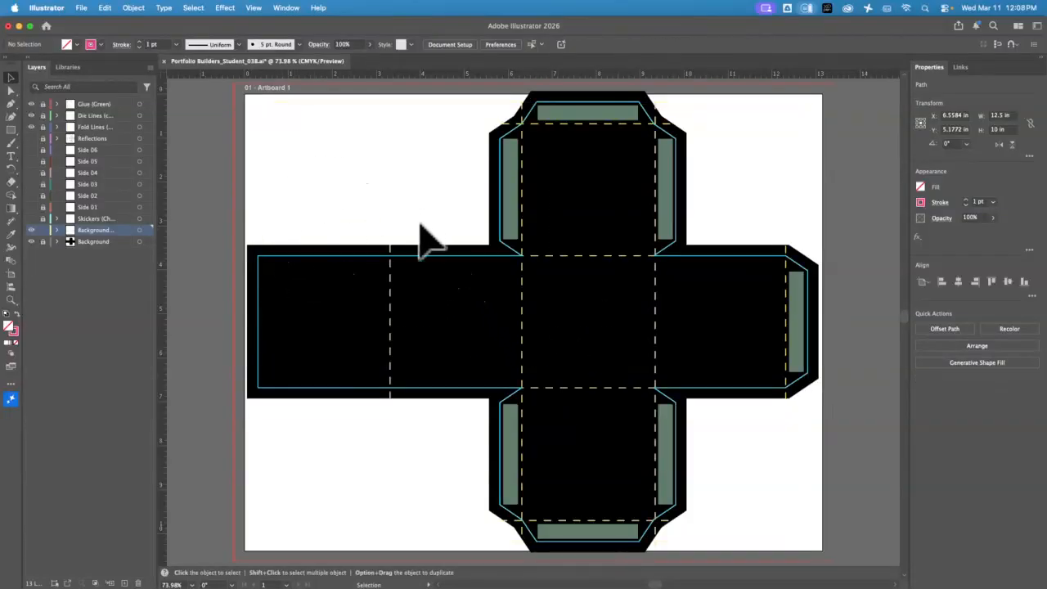
pyautogui.click(31, 230)
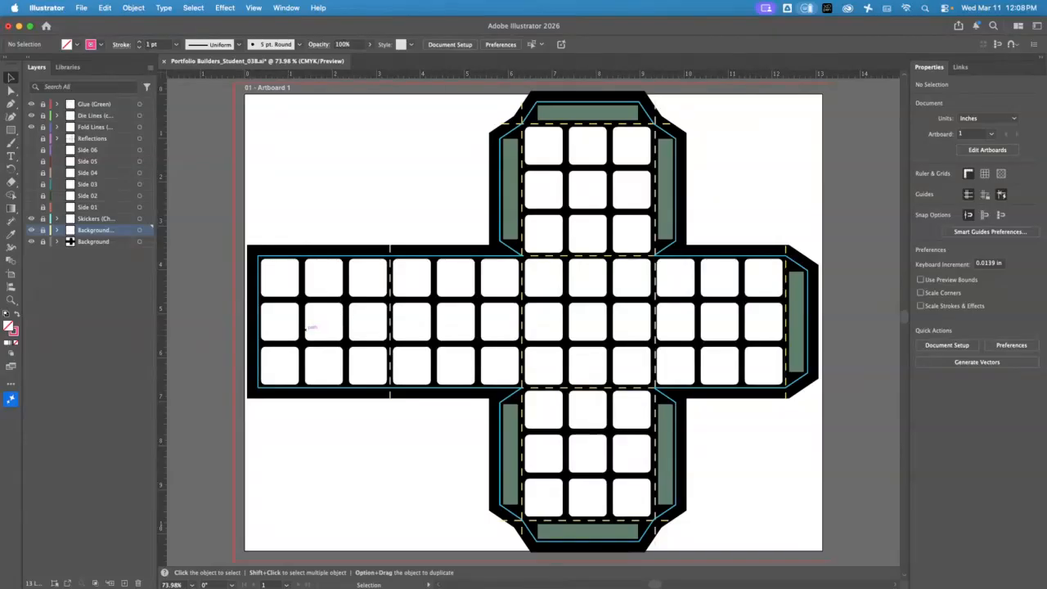
pyautogui.click(31, 138)
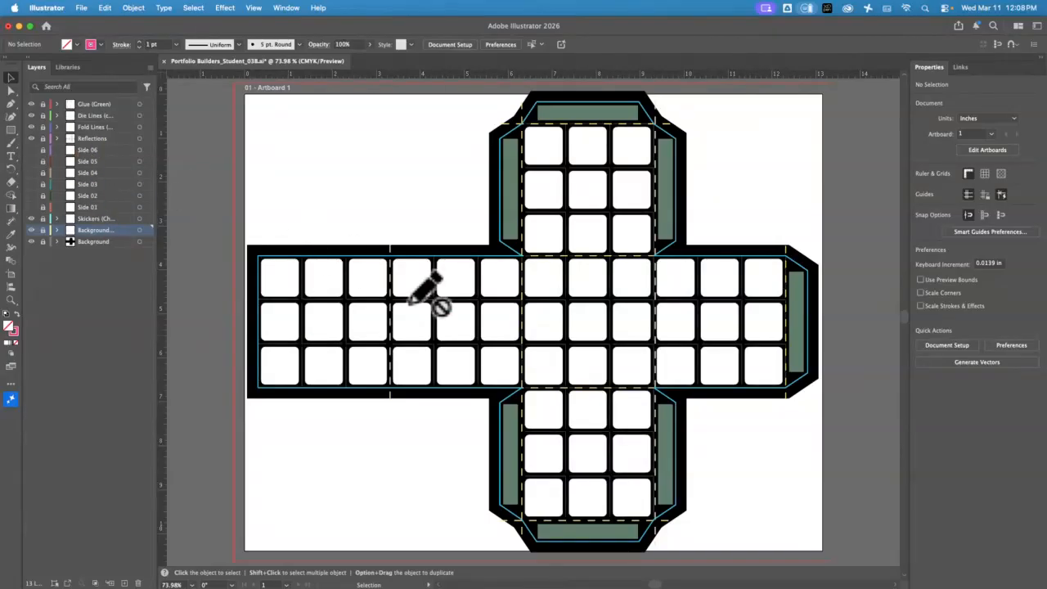
# Zoom in to inspect the net's upper-left stickers, then fit the whole artboard back in view
pyautogui.click(10, 301)
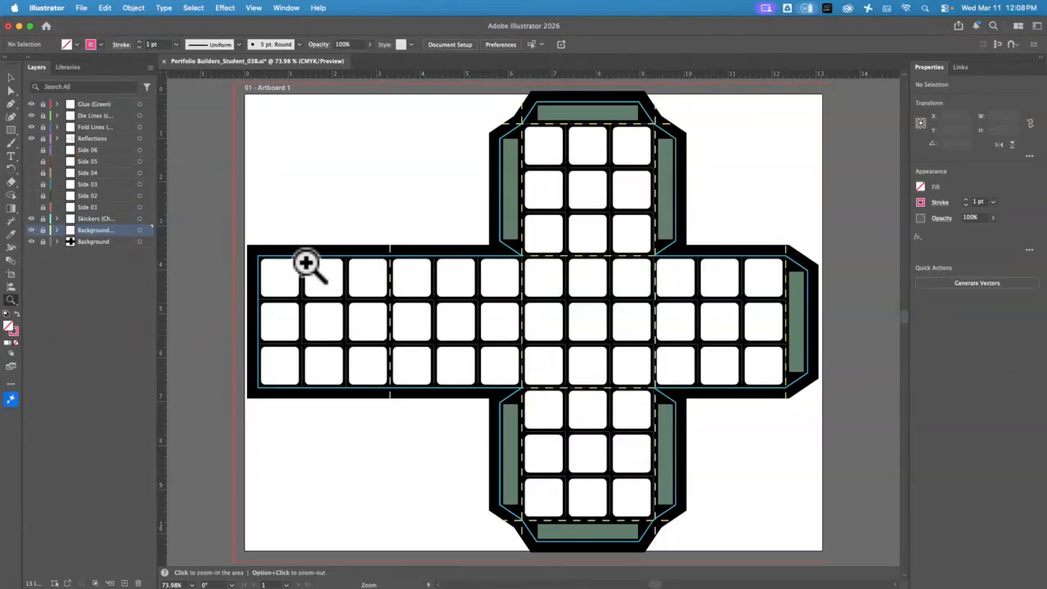
pyautogui.moveTo(299, 260); pyautogui.dragTo(418, 412)
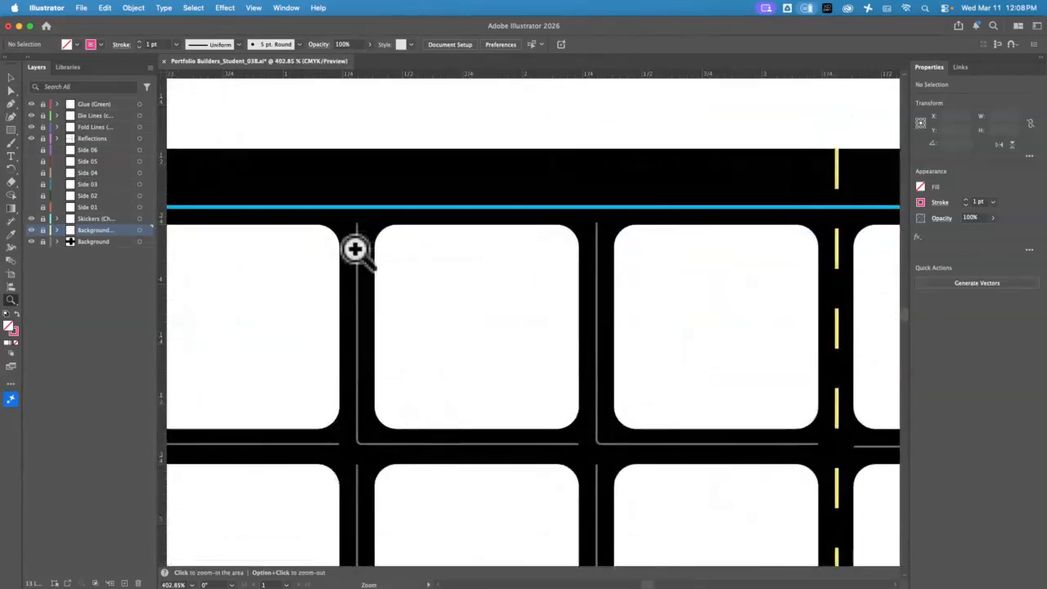
pyautogui.press('space')
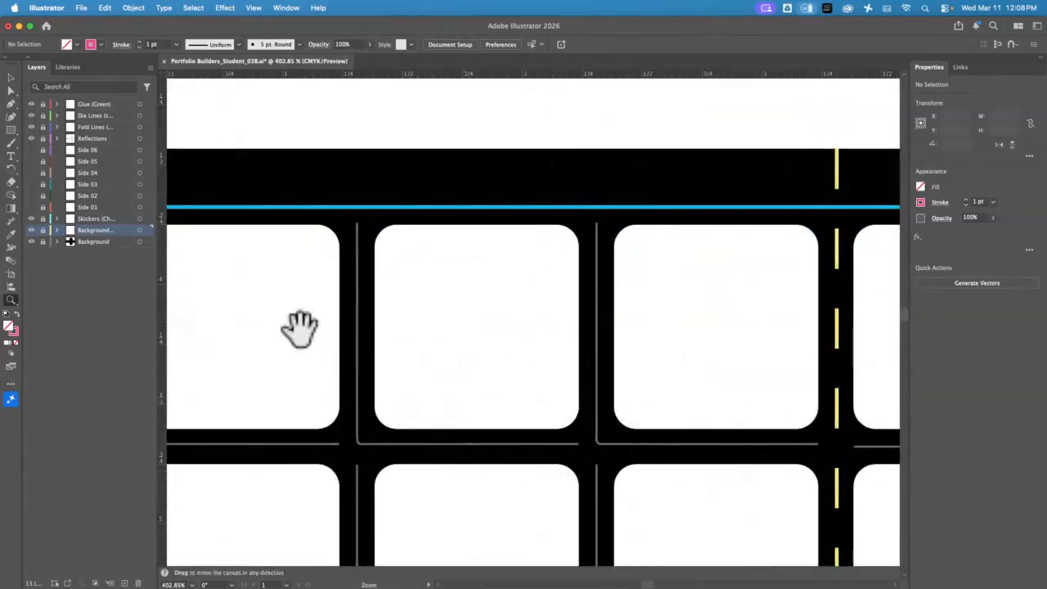
pyautogui.moveTo(299, 327); pyautogui.dragTo(378, 157)
pyautogui.press('super+0')
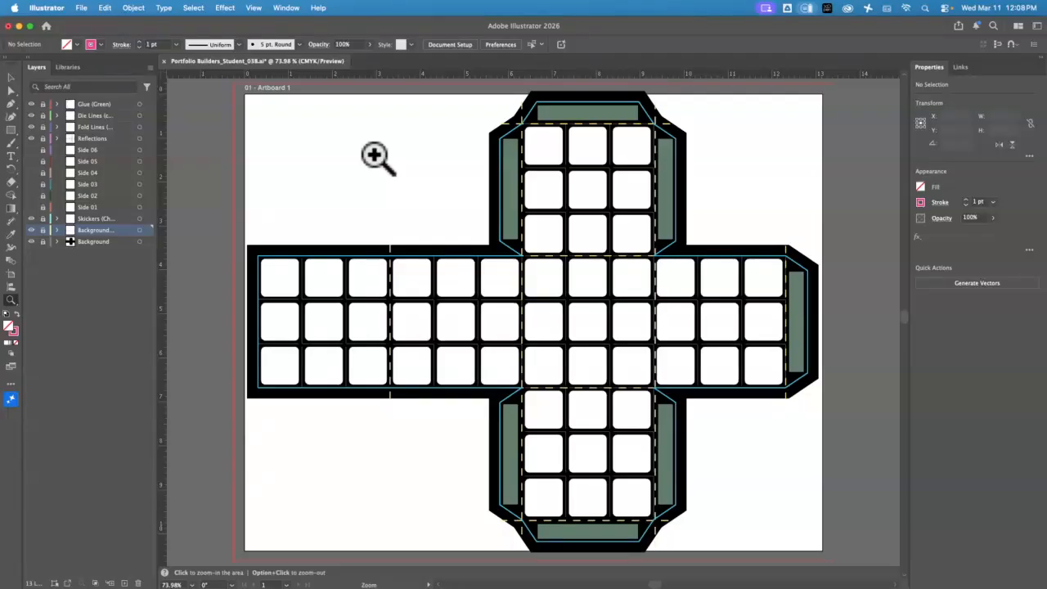
# Unlock the Stickers layer and make the Side 01 layer visible and unlocked
pyautogui.click(42, 219)
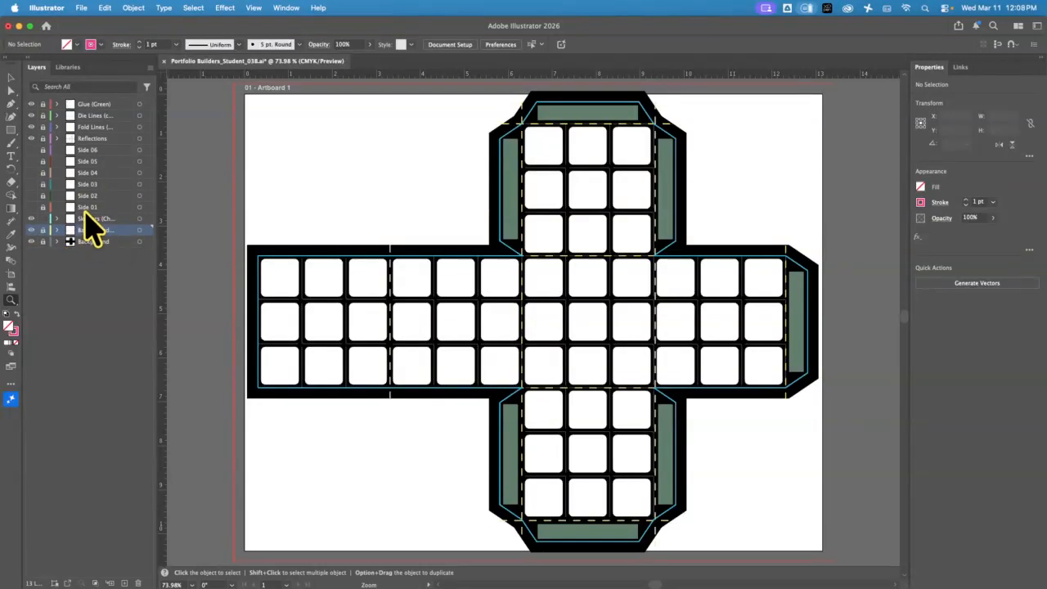
pyautogui.click(31, 208)
pyautogui.click(43, 208)
pyautogui.moveTo(274, 261); pyautogui.dragTo(415, 378)
pyautogui.keyDown('alt'); pyautogui.click(415, 378); pyautogui.keyUp('alt')
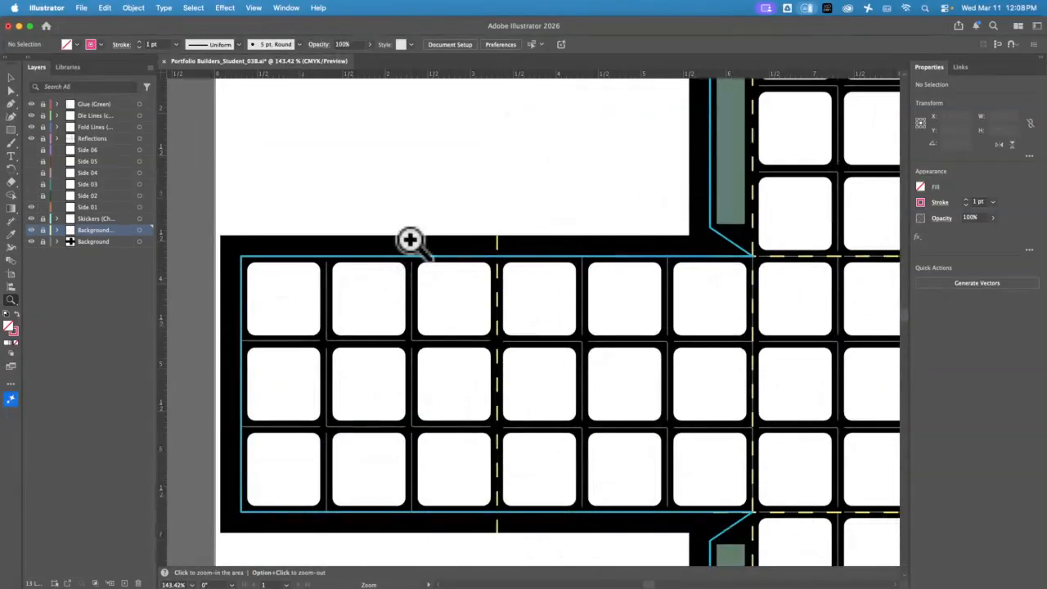
pyautogui.press('super+0')
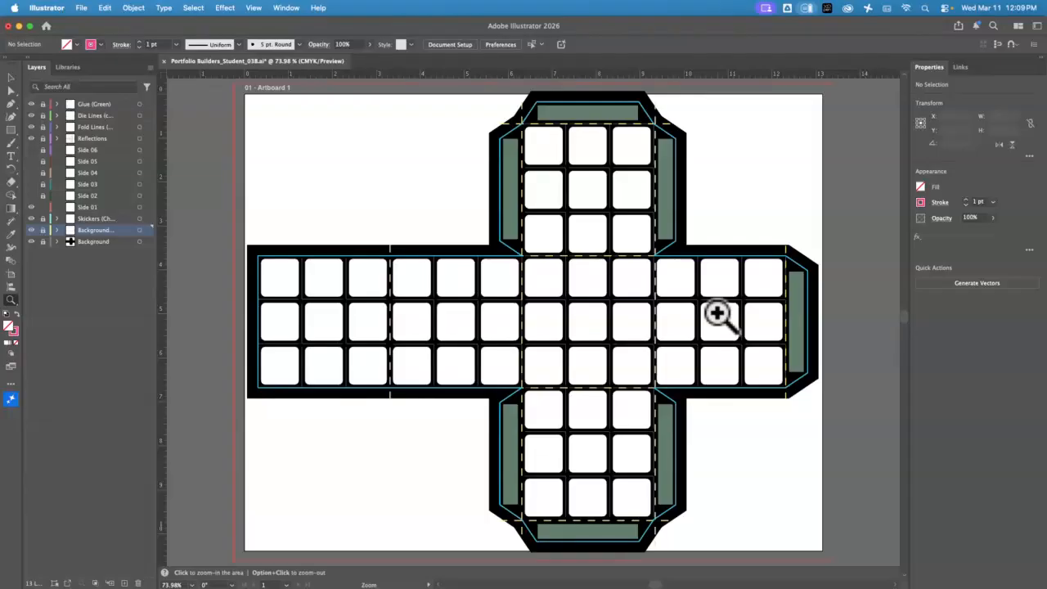
# Zoom in on the left face and marquee-select all nine of its sticker squares
pyautogui.press('v')
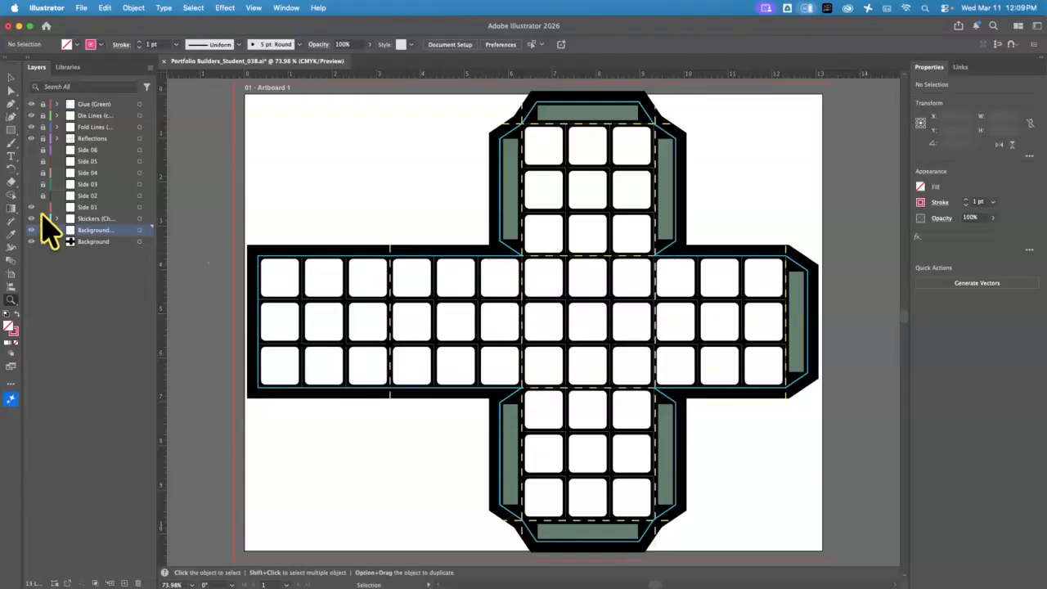
pyautogui.press('z')
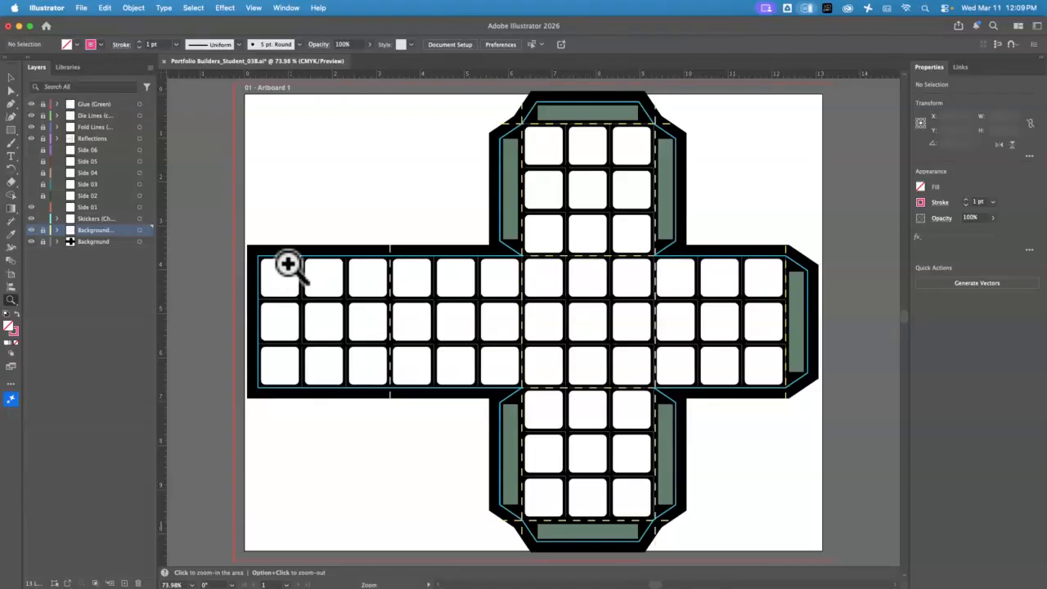
pyautogui.moveTo(288, 264); pyautogui.dragTo(493, 299)
pyautogui.press('space')
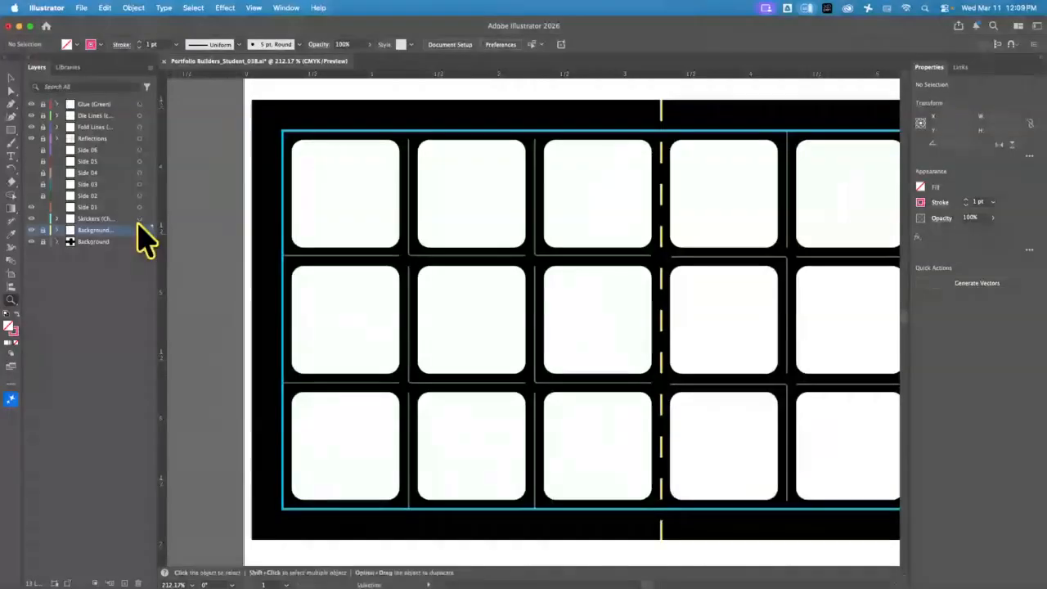
pyautogui.press('v')
pyautogui.click(367, 229)
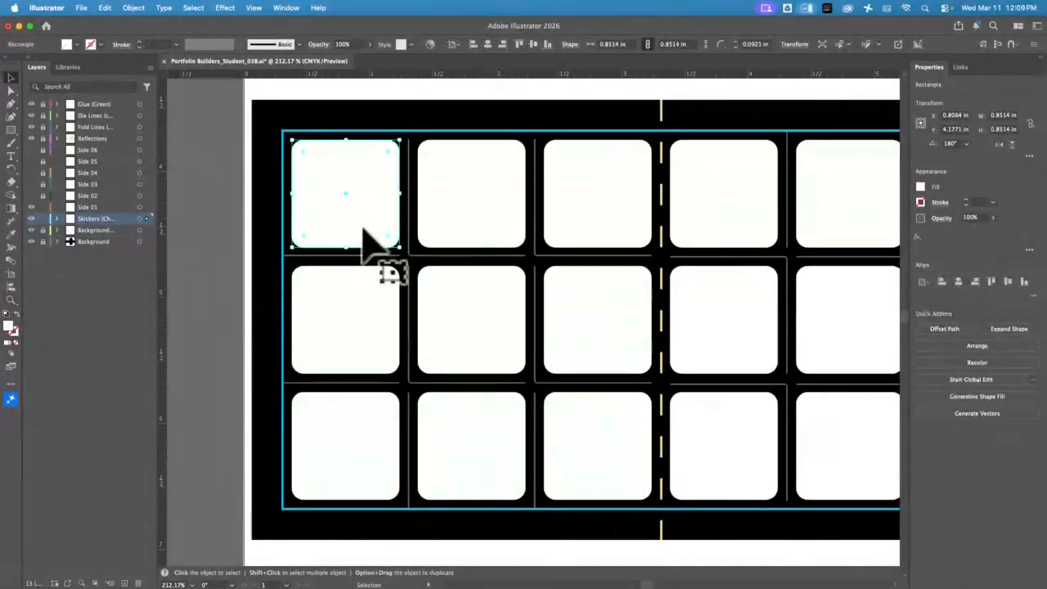
pyautogui.click(450, 216)
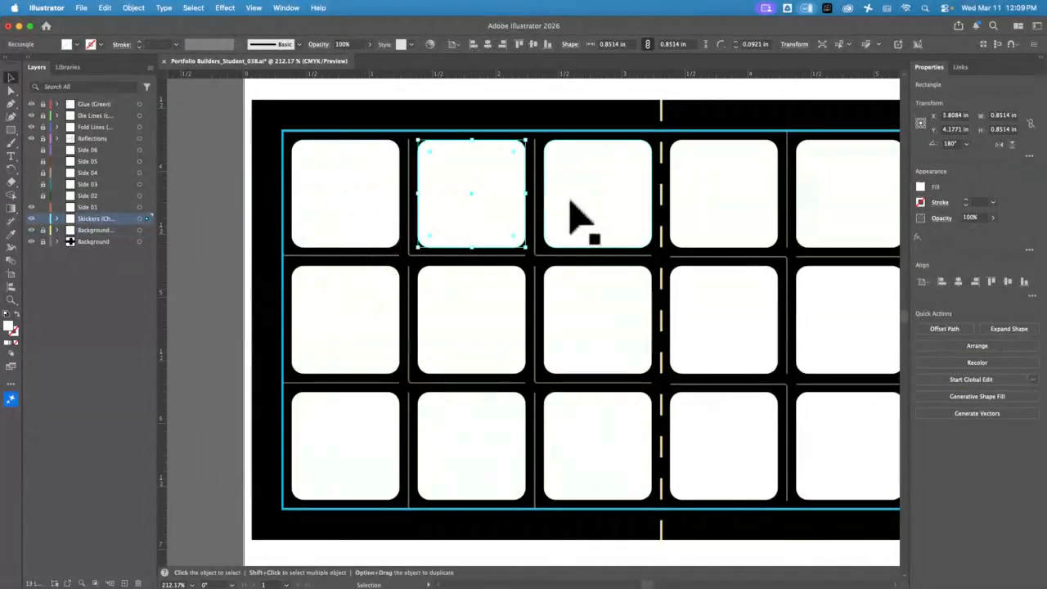
pyautogui.click(578, 217)
pyautogui.click(348, 224)
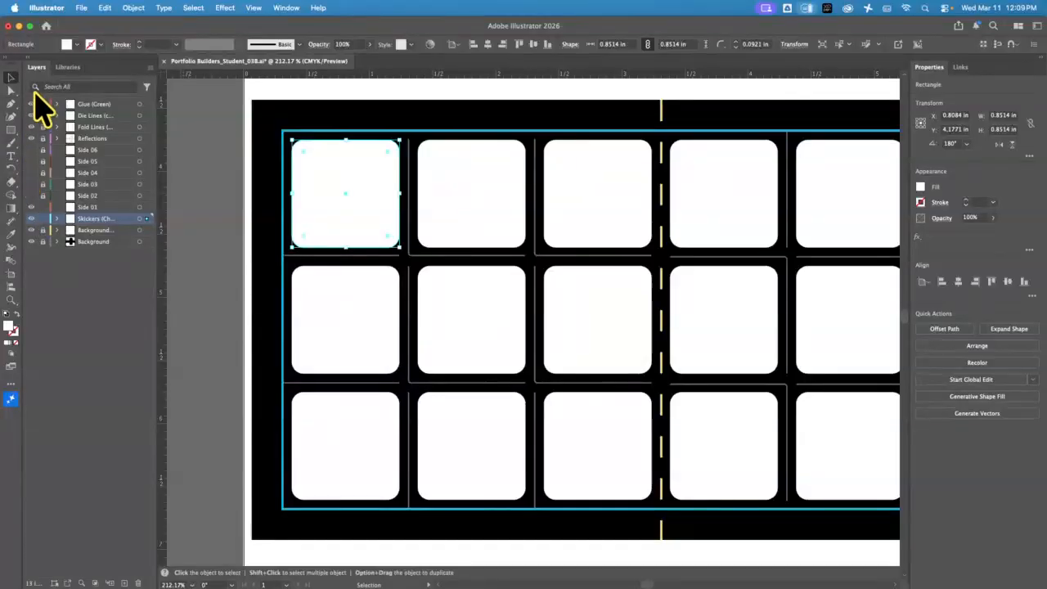
pyautogui.moveTo(327, 121); pyautogui.dragTo(605, 491)
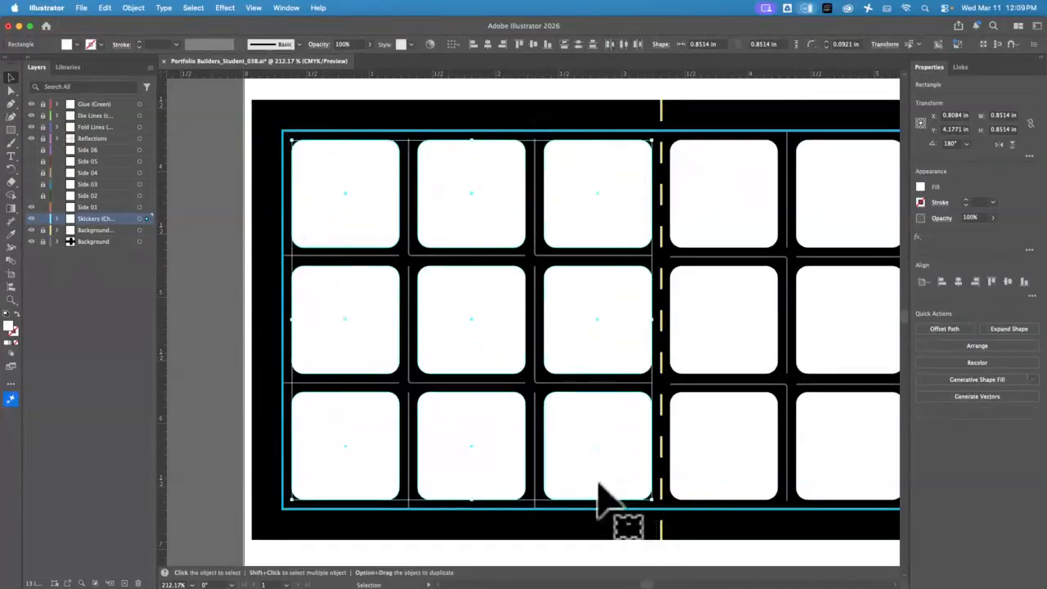
# Fill the nine stickers yellow, lock the Stickers layer again and make Side 01 active
pyautogui.click(920, 187)
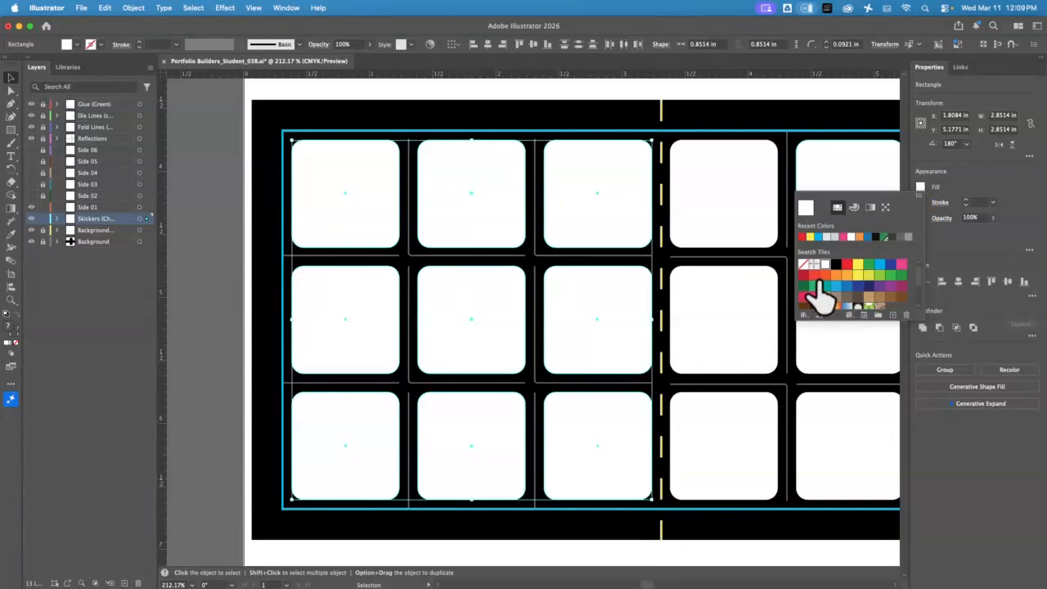
pyautogui.click(857, 264)
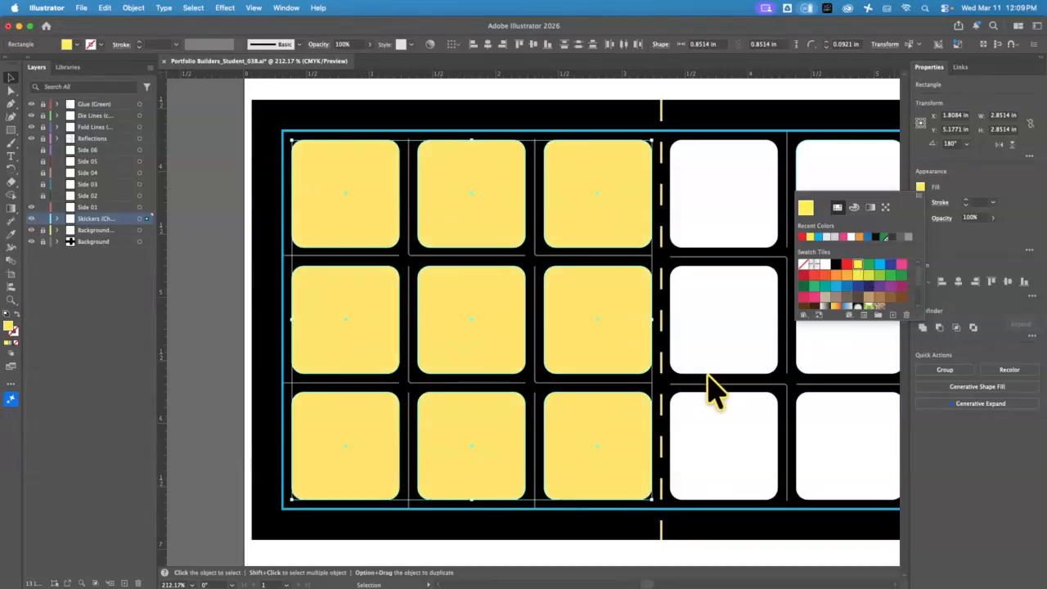
pyautogui.click(503, 113)
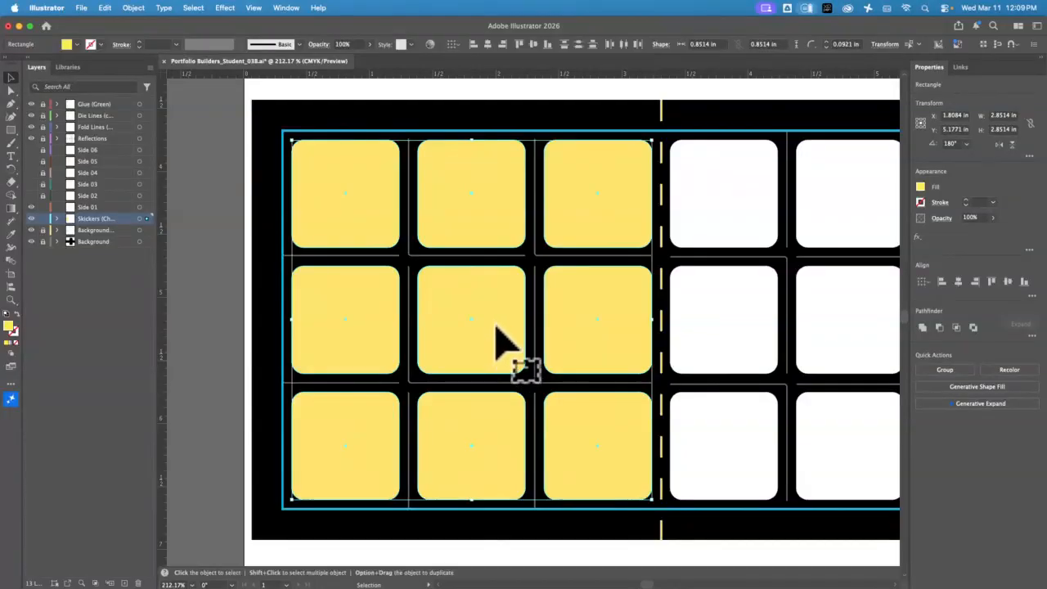
pyautogui.click(42, 219)
pyautogui.click(99, 208)
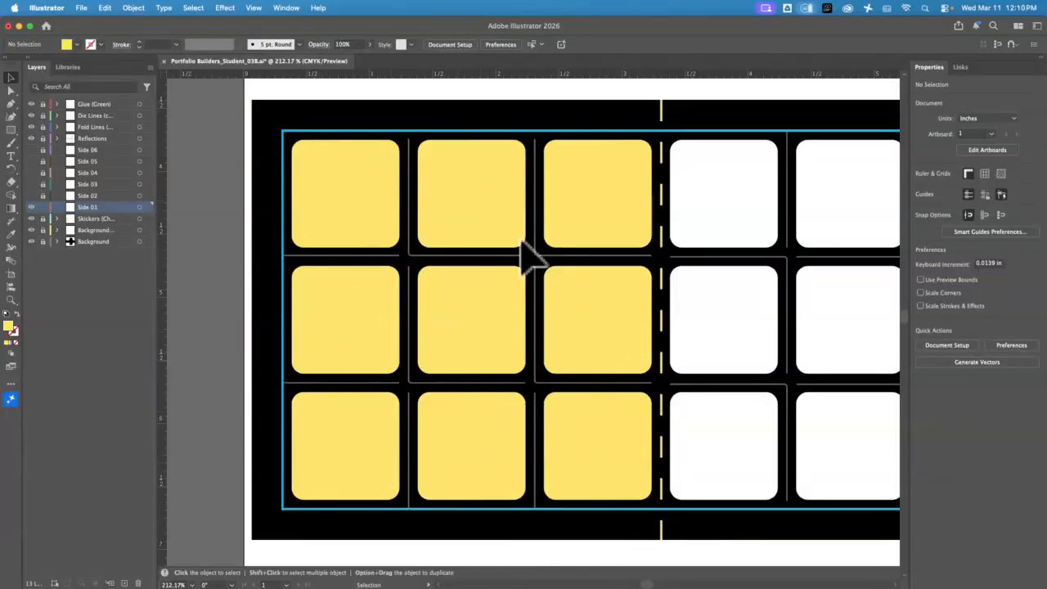
# Fit the whole artboard in the window (Cmd+0) to view the yellow left face
pyautogui.press('super+0')
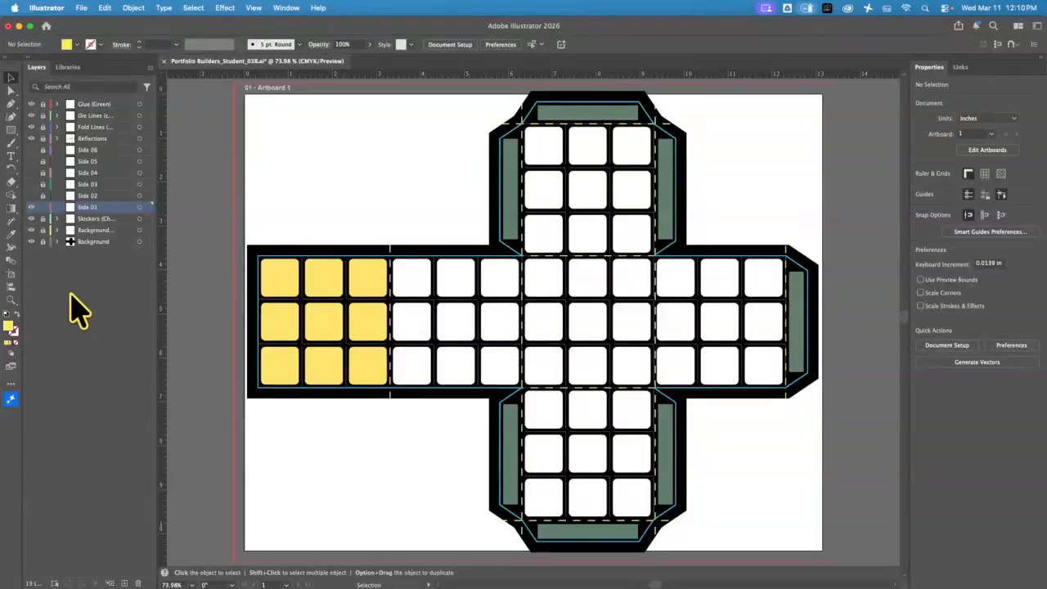
# Zoom in on the top-left yellow sticker and run horizontal and vertical guides through its centre
pyautogui.click(12, 300)
pyautogui.moveTo(276, 269); pyautogui.dragTo(456, 443)
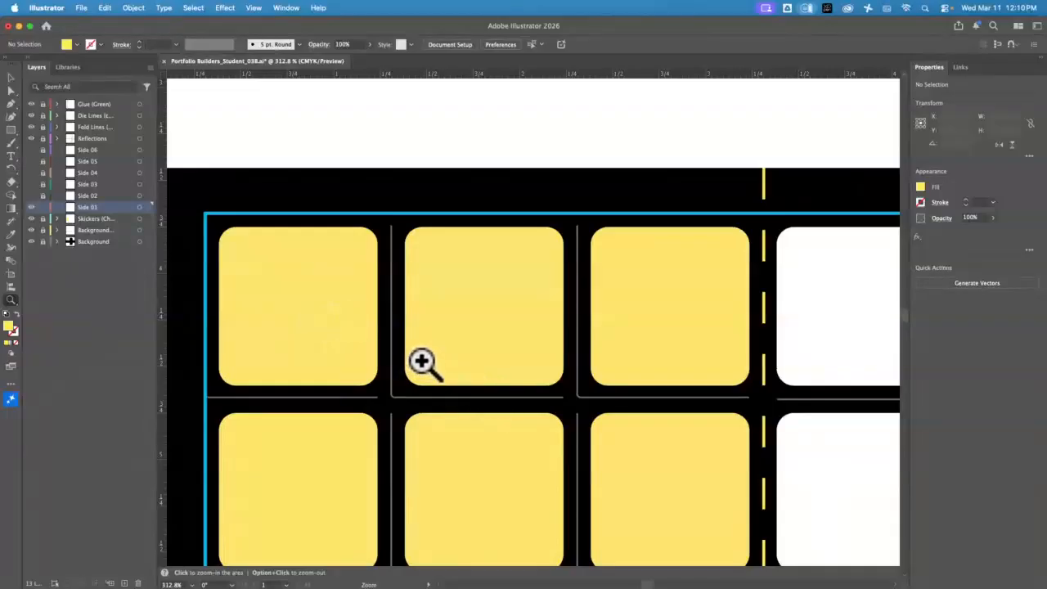
pyautogui.moveTo(421, 362); pyautogui.dragTo(467, 292)
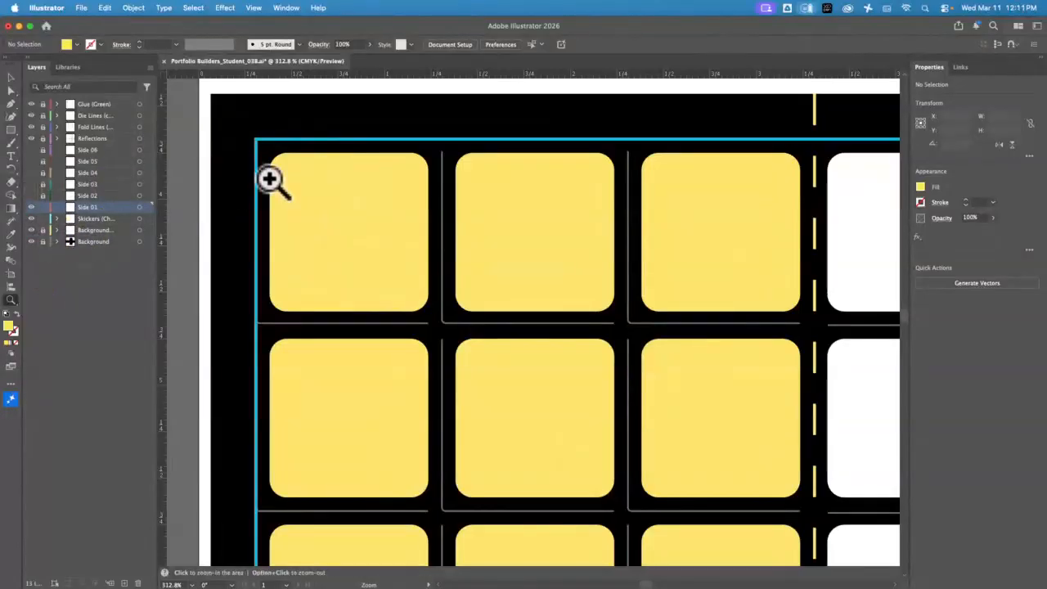
pyautogui.click(11, 77)
pyautogui.click(352, 250)
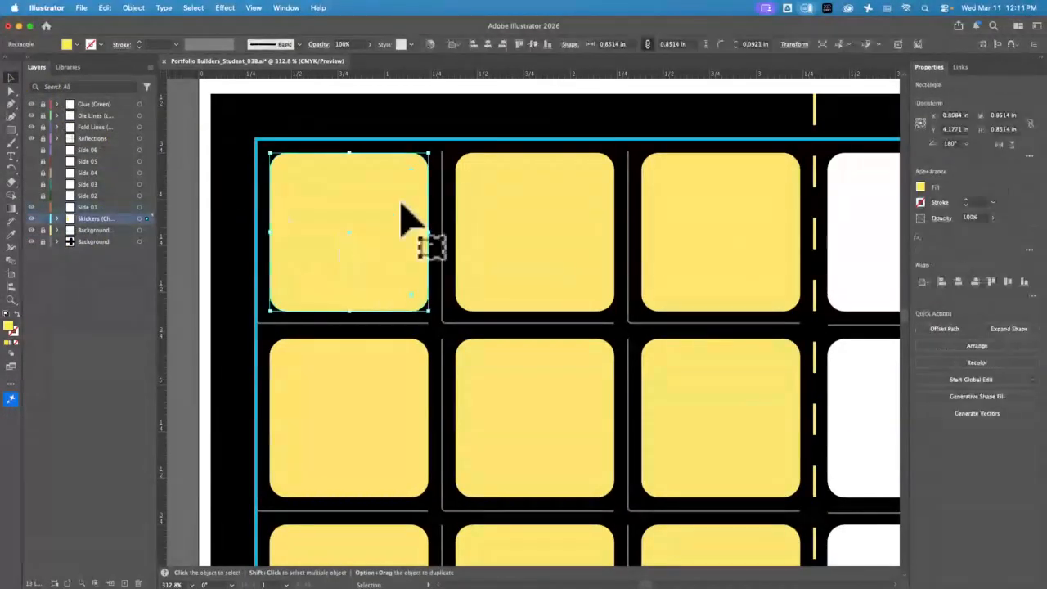
pyautogui.moveTo(434, 155); pyautogui.dragTo(436, 232)
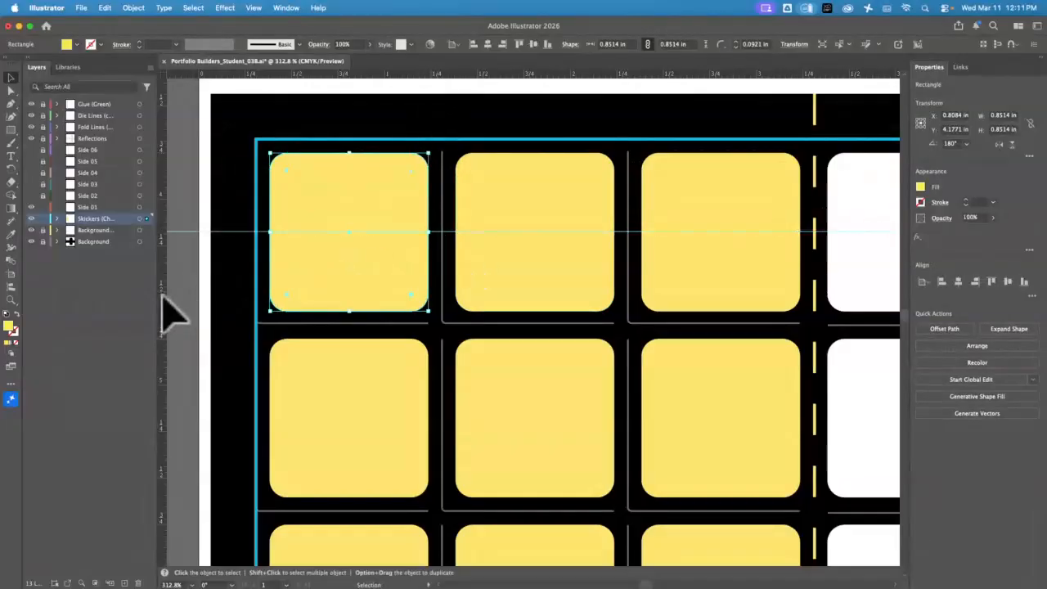
pyautogui.moveTo(163, 294); pyautogui.dragTo(349, 315)
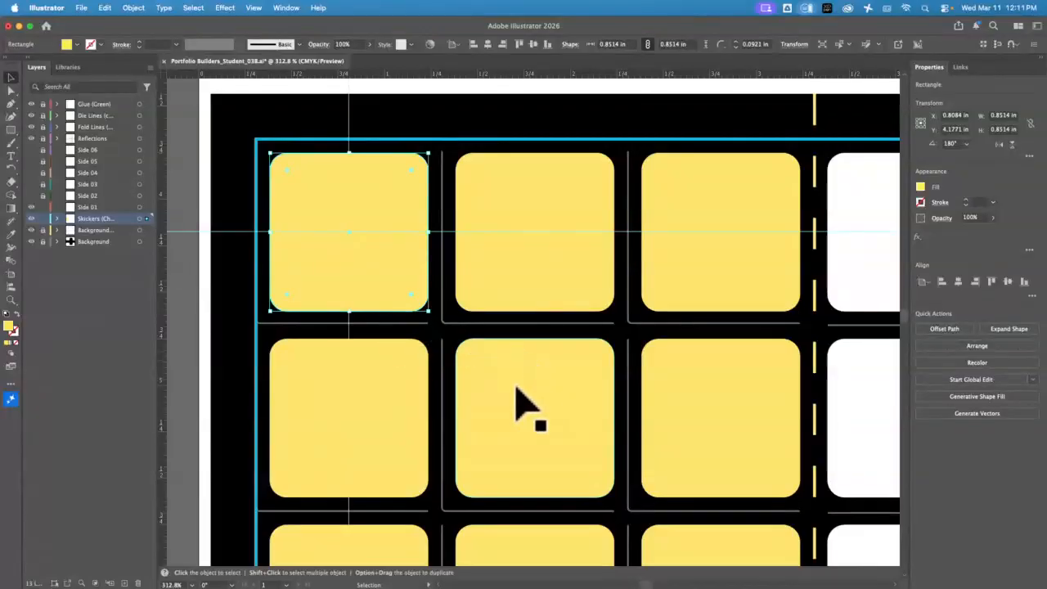
# Add guides through the second row's centre and the middle and right columns' centres
pyautogui.click(419, 427)
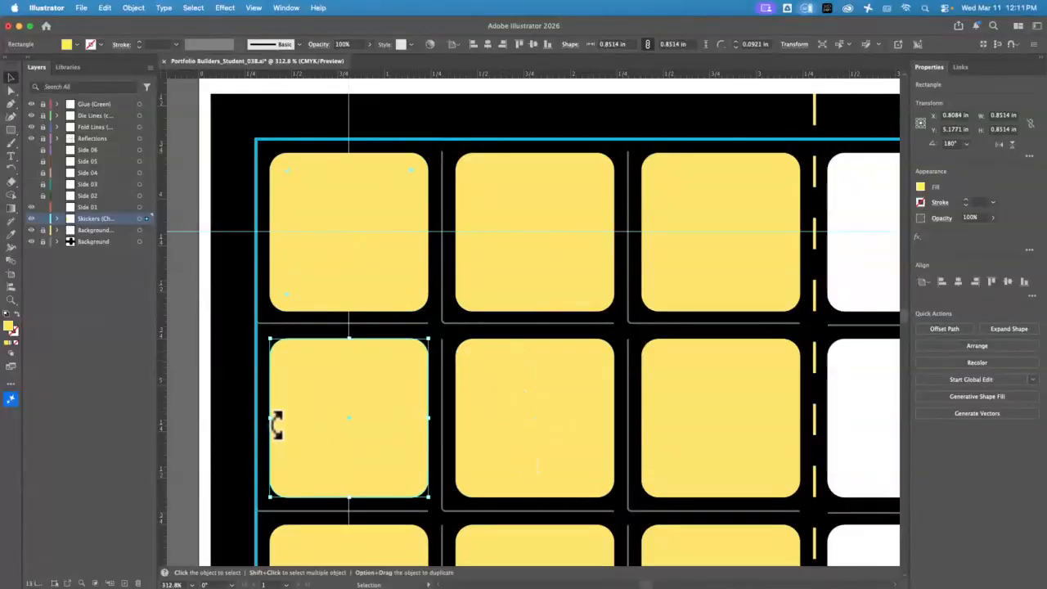
pyautogui.moveTo(422, 72); pyautogui.dragTo(474, 419)
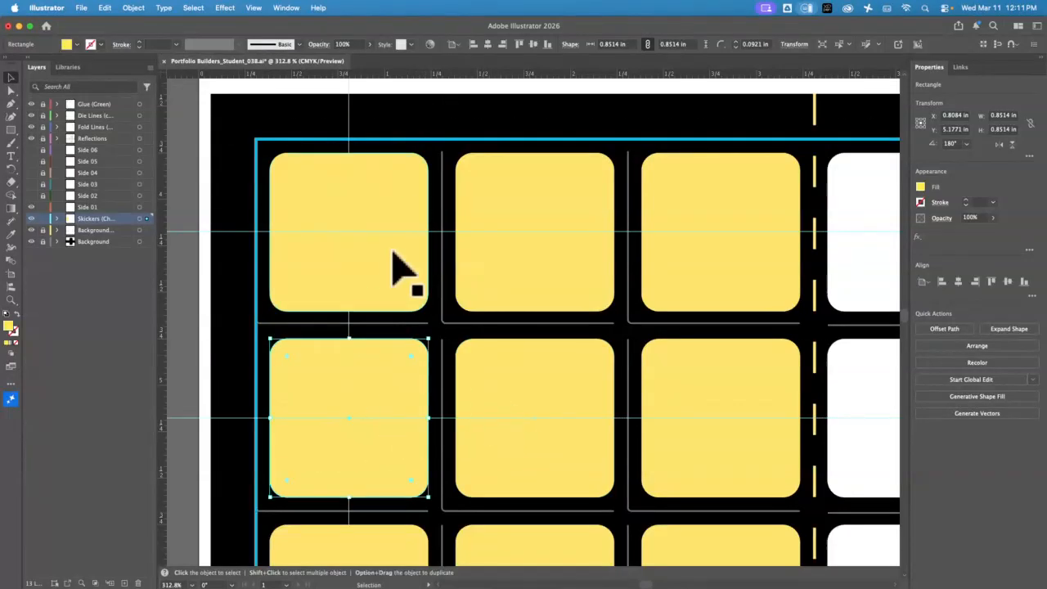
pyautogui.click(587, 217)
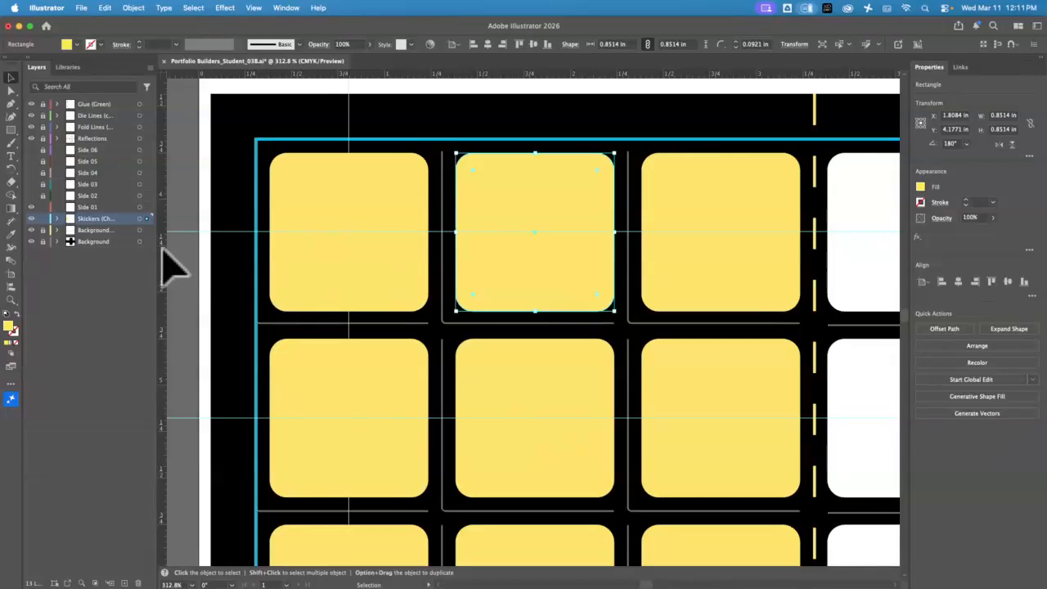
pyautogui.moveTo(164, 247); pyautogui.dragTo(535, 278)
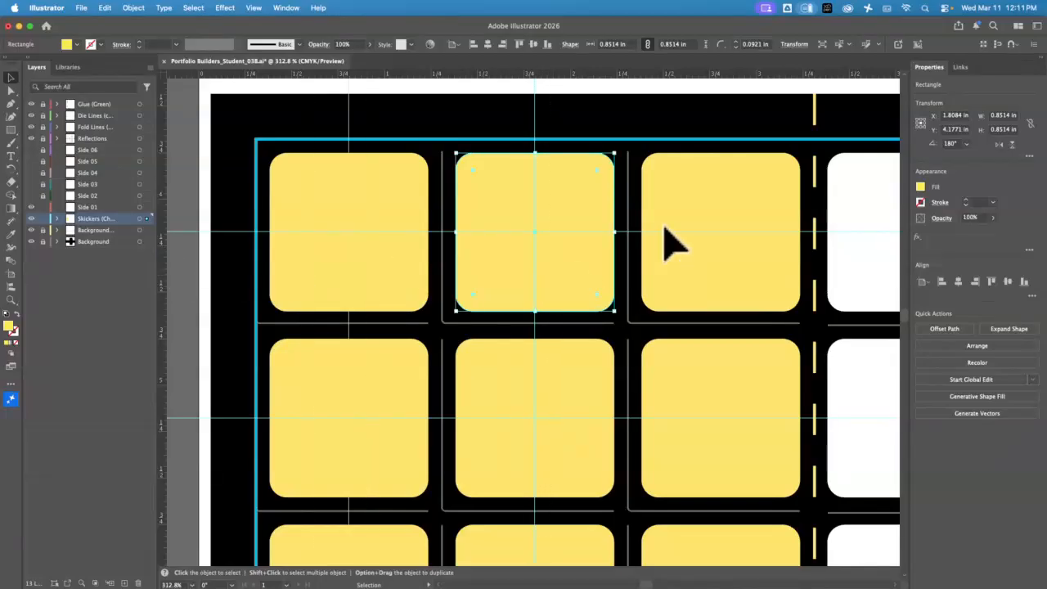
pyautogui.click(679, 238)
pyautogui.moveTo(164, 292); pyautogui.dragTo(716, 311)
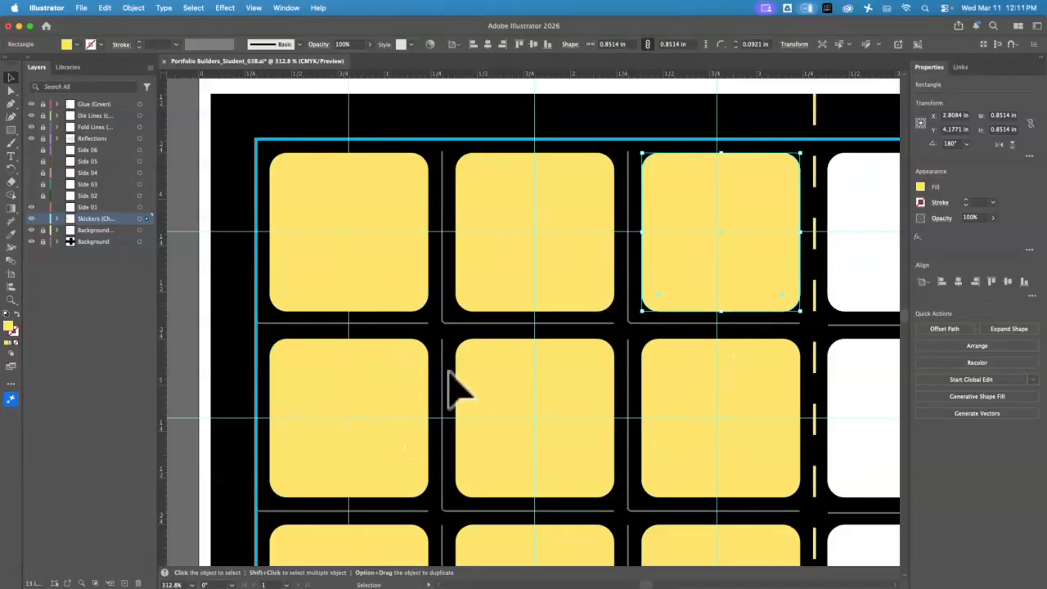
# Add a horizontal guide through the bottom row's centre, then pick the Ellipse tool
pyautogui.press('space')
pyautogui.moveTo(444, 367); pyautogui.dragTo(449, 287)
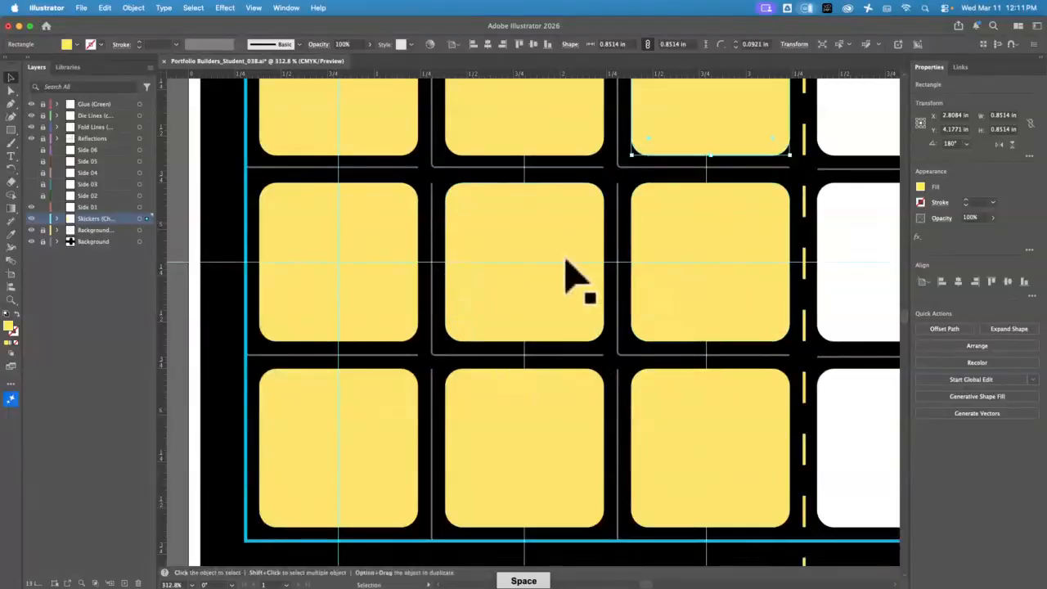
pyautogui.click(317, 455)
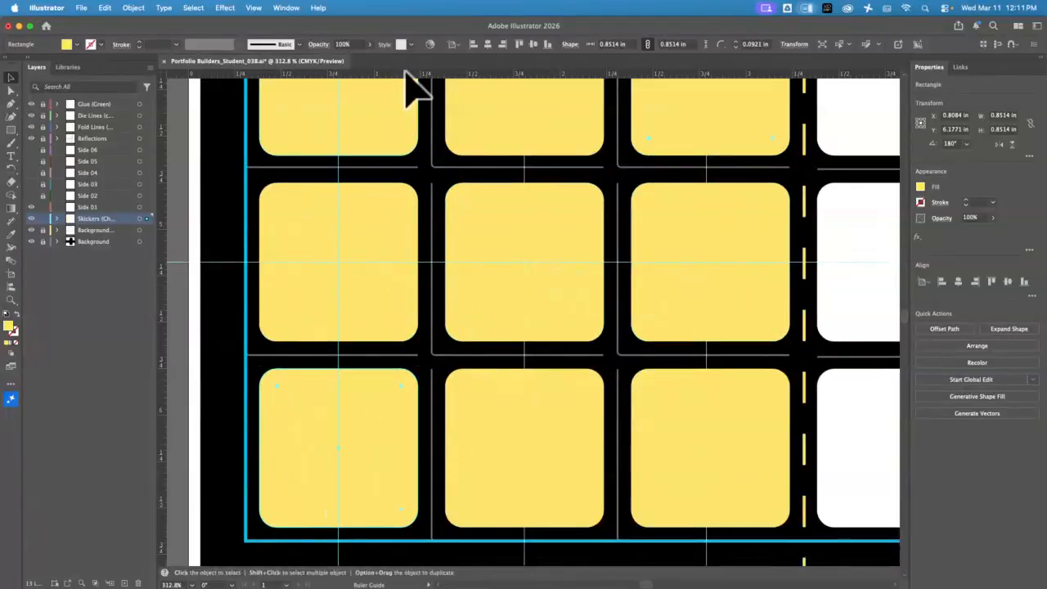
pyautogui.moveTo(407, 74); pyautogui.dragTo(459, 448)
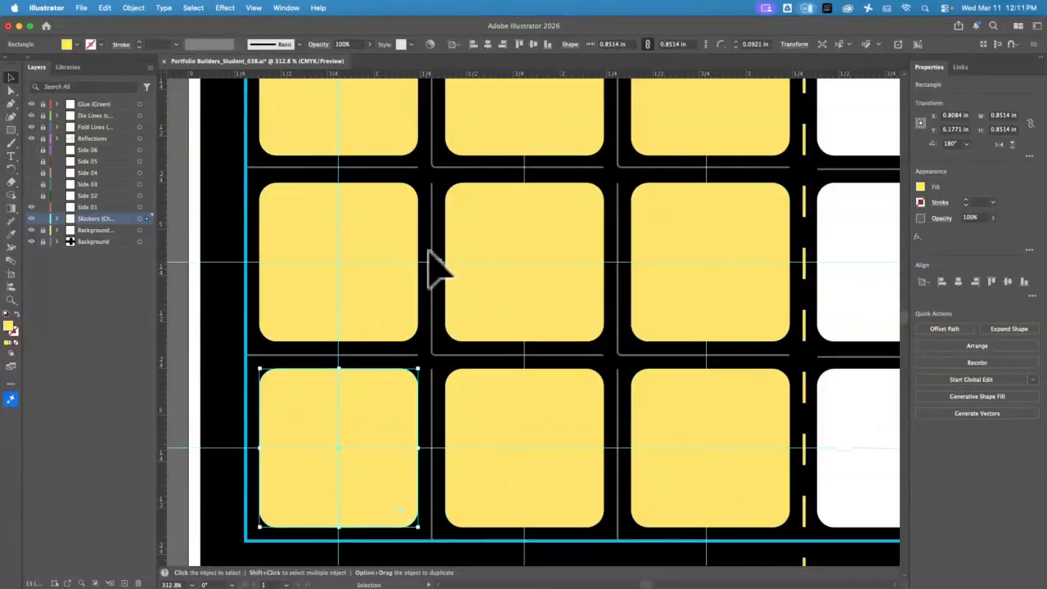
pyautogui.press('space')
pyautogui.moveTo(428, 180); pyautogui.dragTo(450, 342)
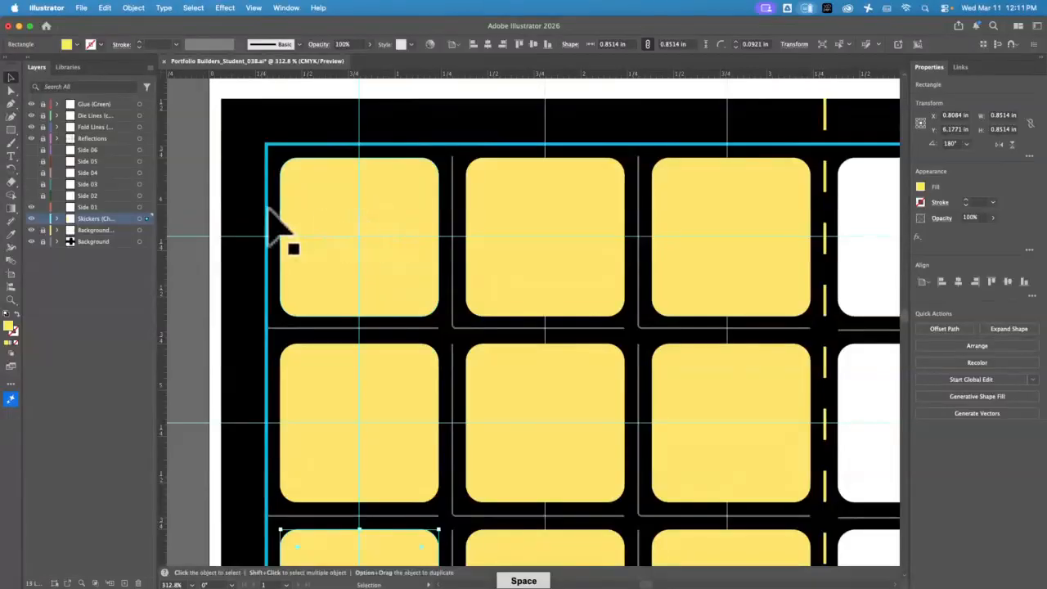
pyautogui.moveTo(11, 134); pyautogui.dragTo(66, 137)
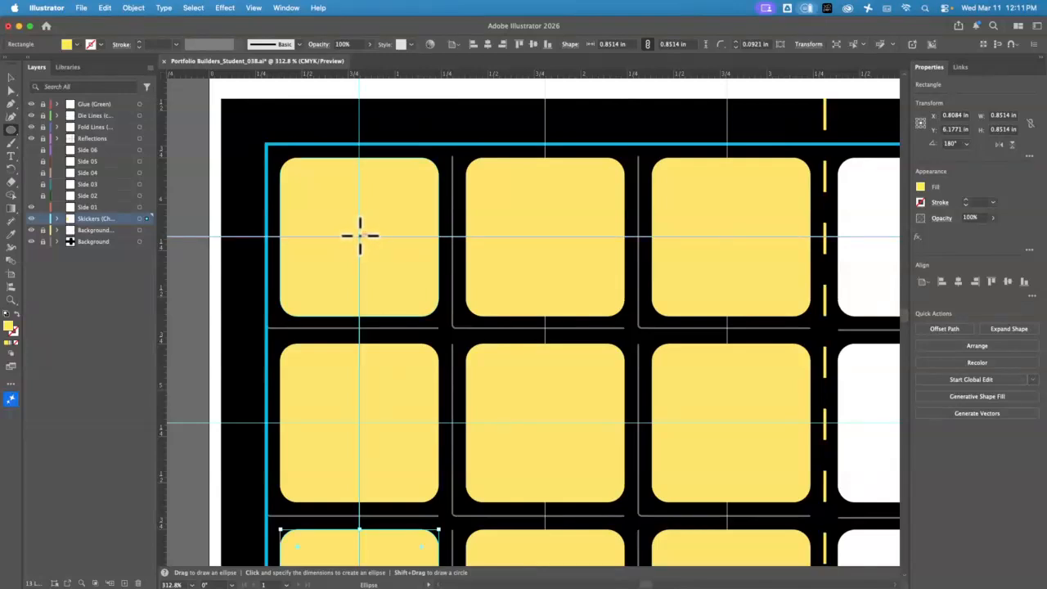
# Draw a circle out from the top-left sticker's centre and fill it black
pyautogui.moveTo(360, 235); pyautogui.dragTo(421, 177)
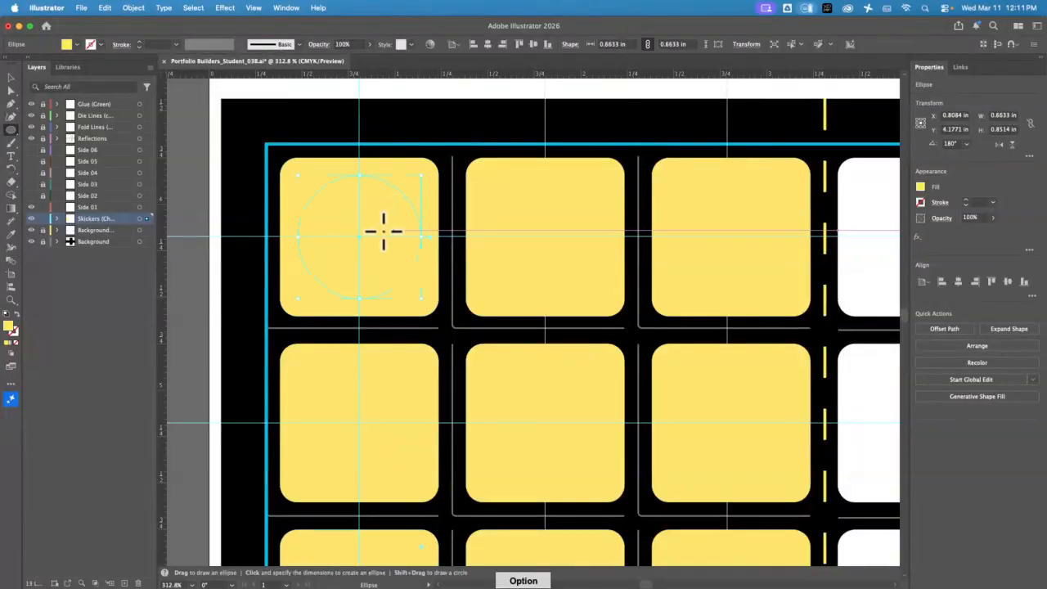
pyautogui.click(920, 187)
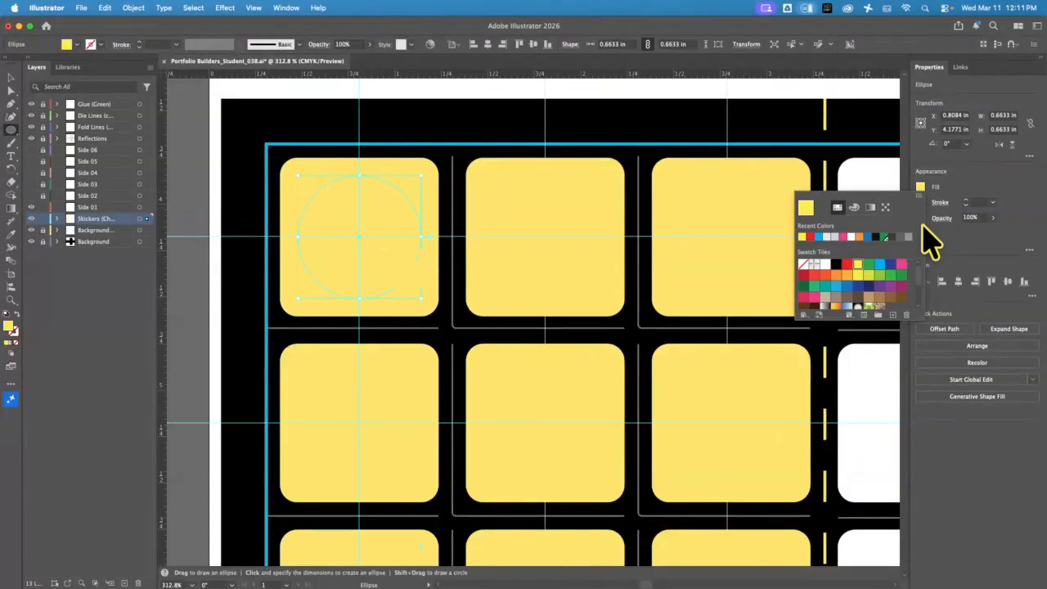
pyautogui.click(818, 237)
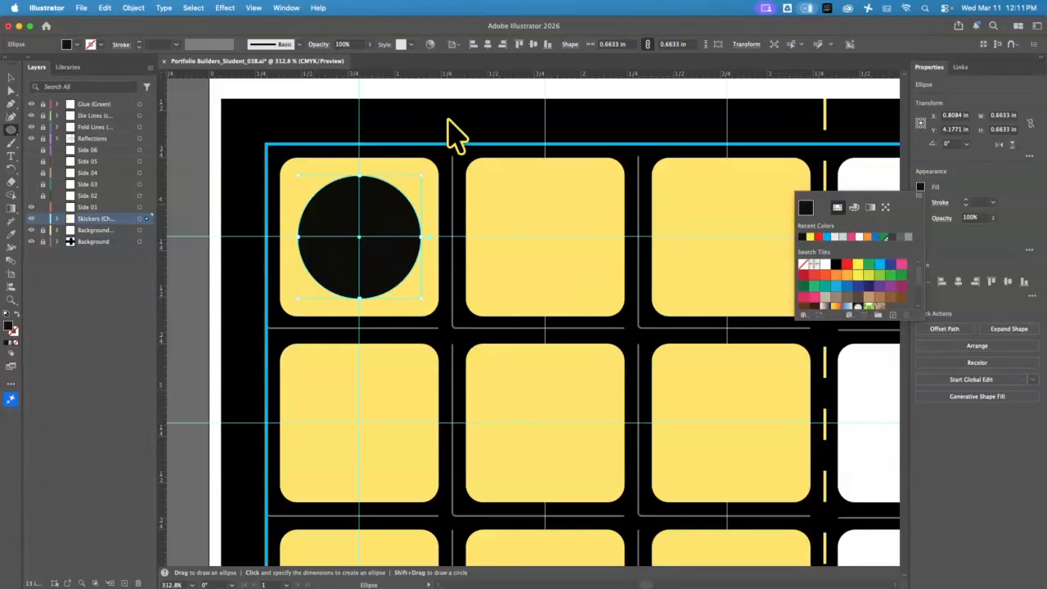
pyautogui.click(463, 89)
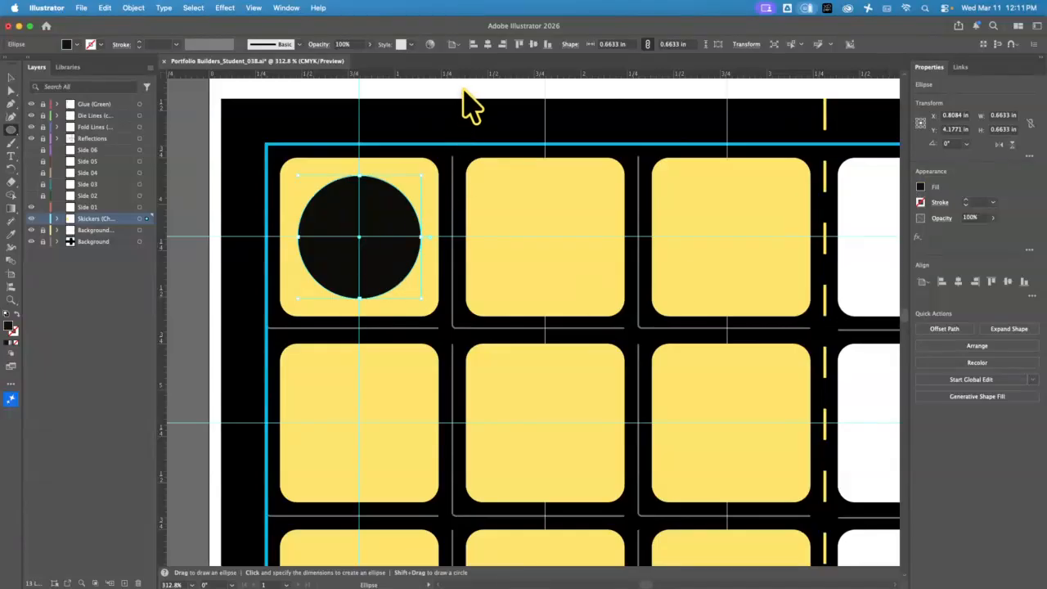
pyautogui.click(9, 78)
pyautogui.click(480, 117)
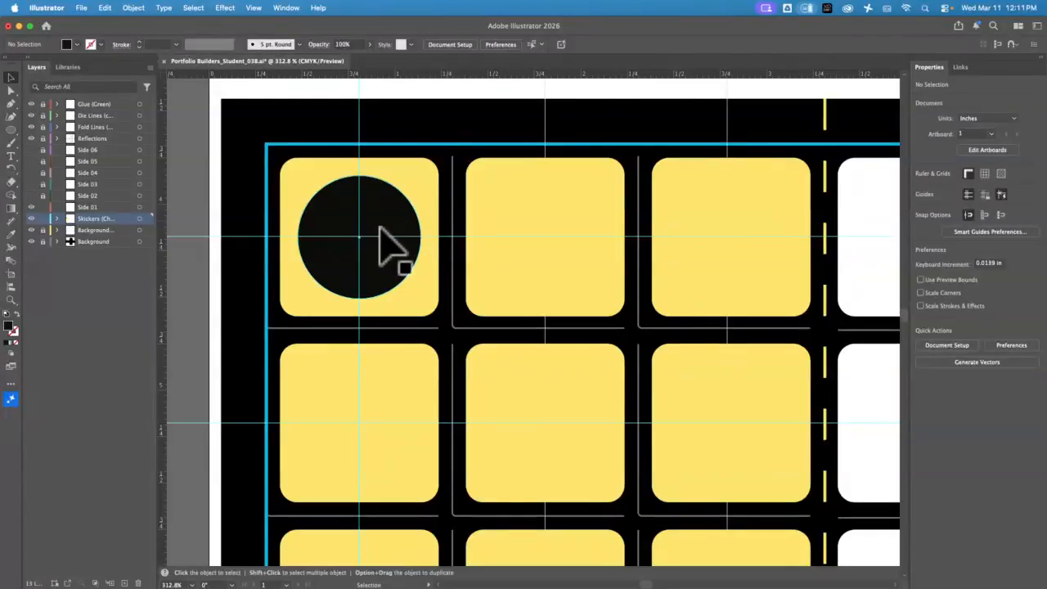
# Resize the circle about its centre to 0.7719 in and Option-drag a copy rightward
pyautogui.click(378, 232)
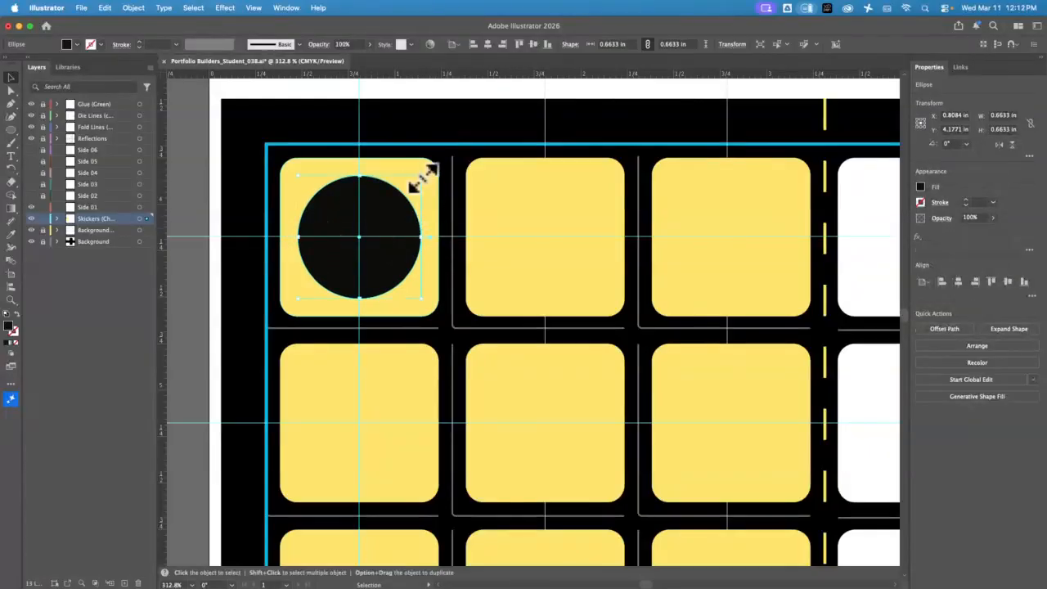
pyautogui.moveTo(426, 175); pyautogui.dragTo(429, 169)
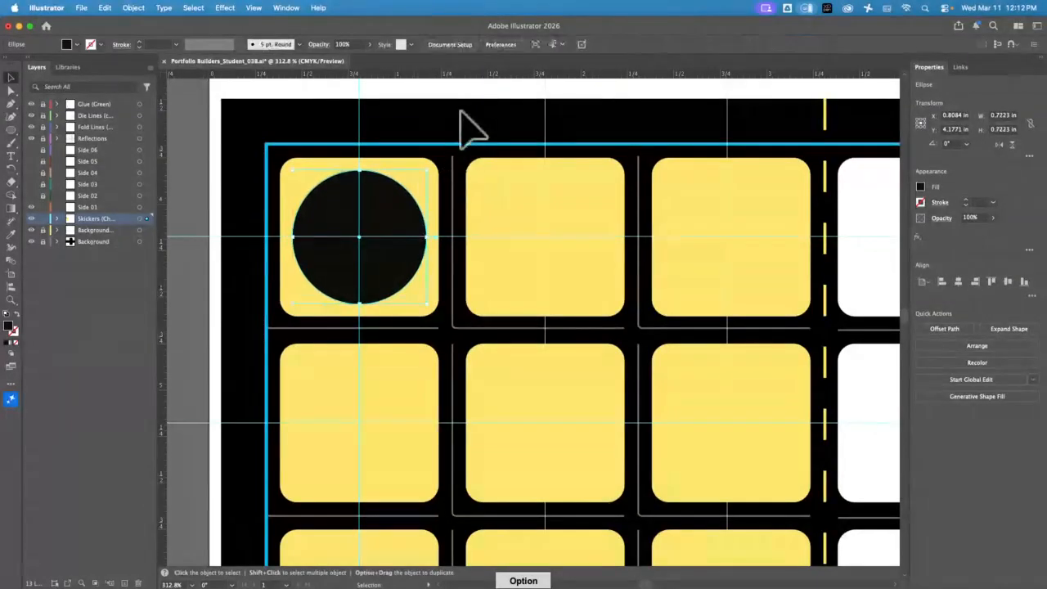
pyautogui.click(460, 111)
pyautogui.click(397, 253)
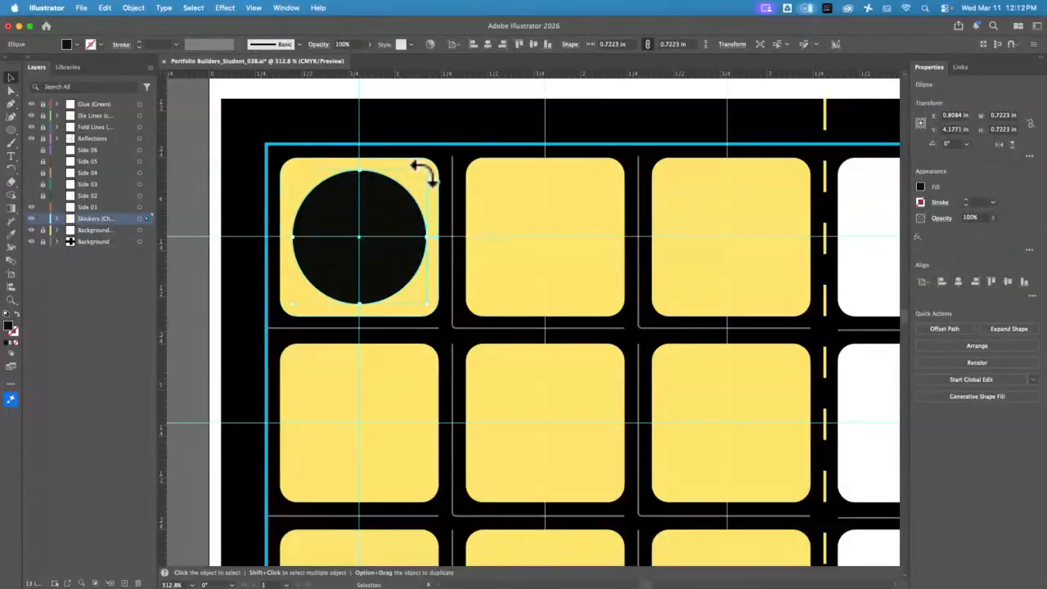
pyautogui.moveTo(426, 175); pyautogui.dragTo(464, 152)
pyautogui.click(466, 129)
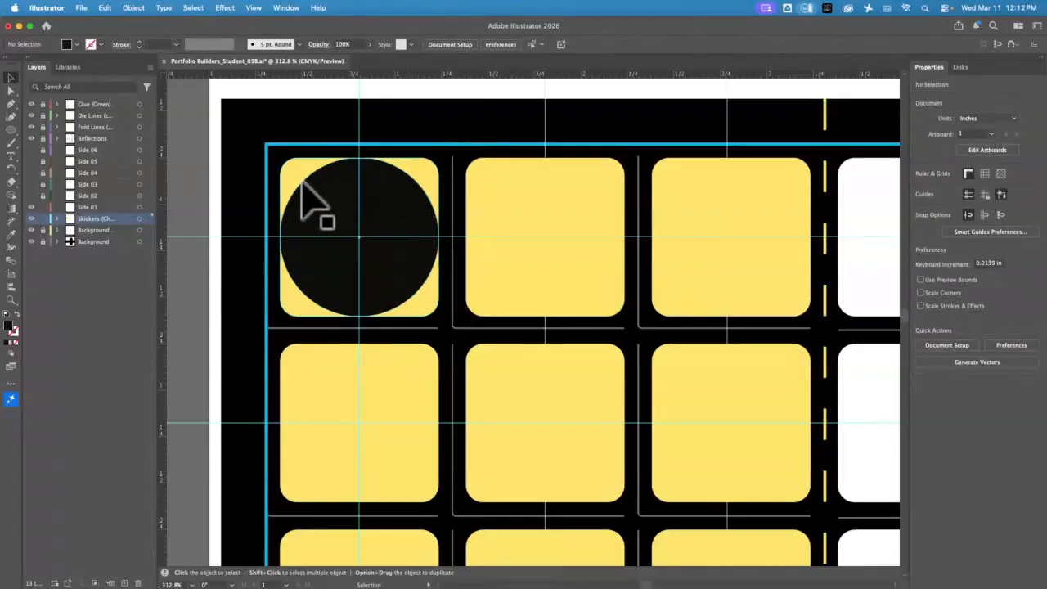
pyautogui.click(402, 211)
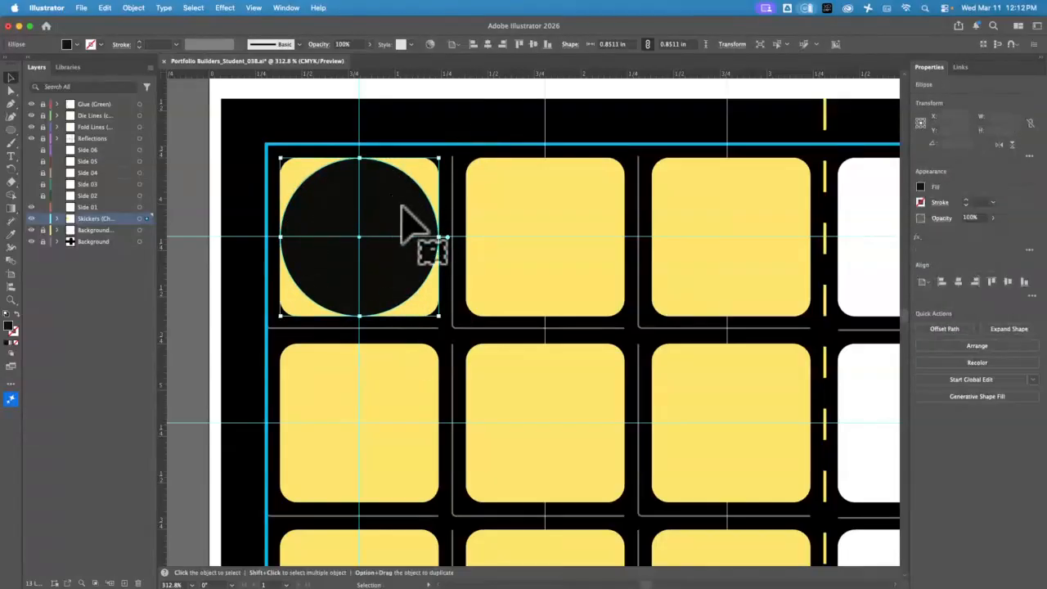
pyautogui.moveTo(442, 157); pyautogui.dragTo(434, 165)
pyautogui.click(457, 152)
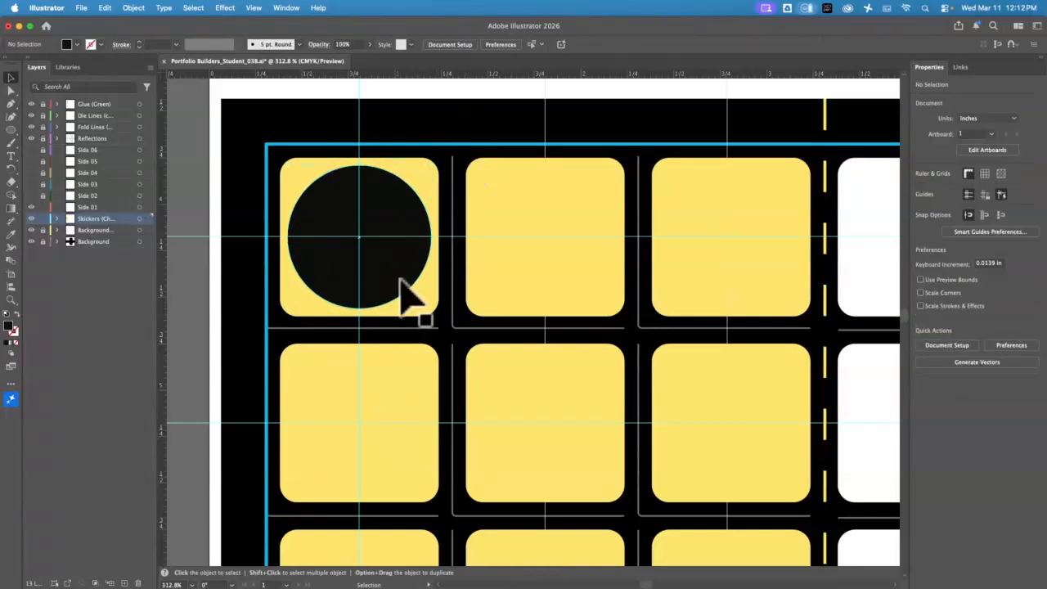
pyautogui.click(391, 214)
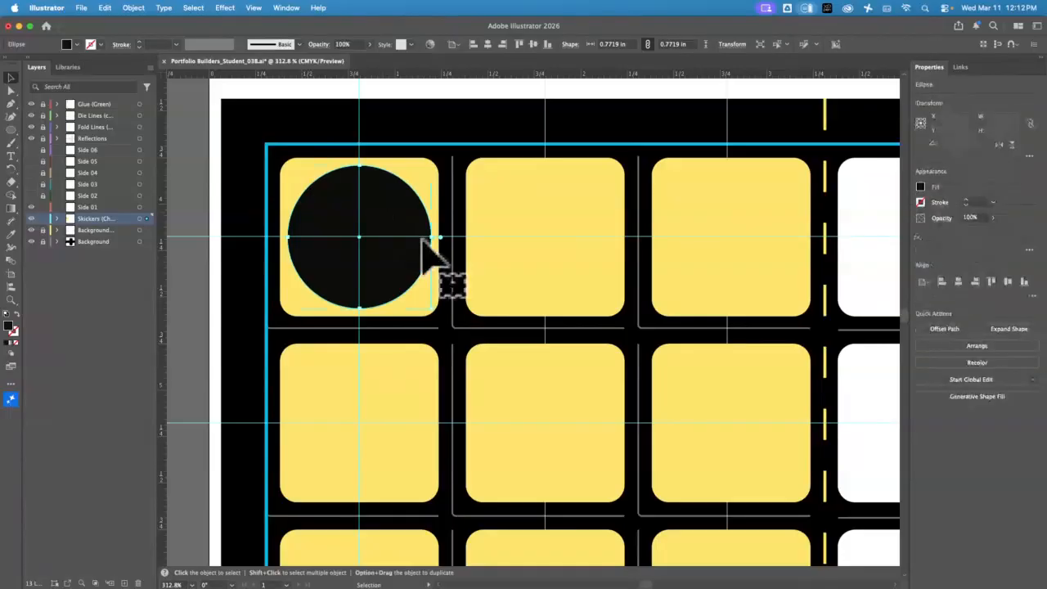
pyautogui.moveTo(401, 218); pyautogui.dragTo(767, 222)
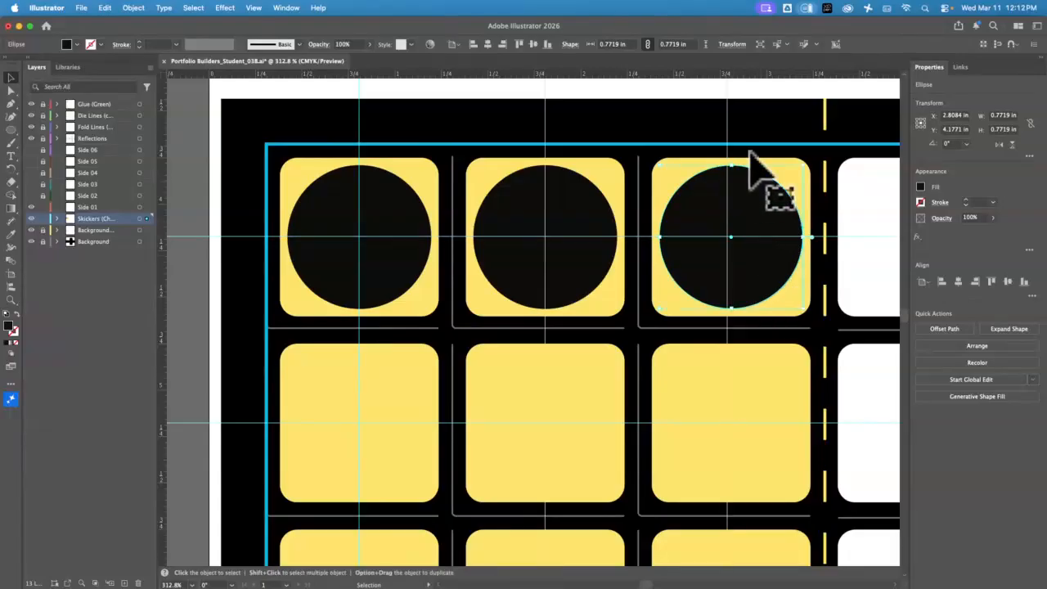
# Select the top-right yellow sticker sitting behind the third black circle
pyautogui.click(691, 178)
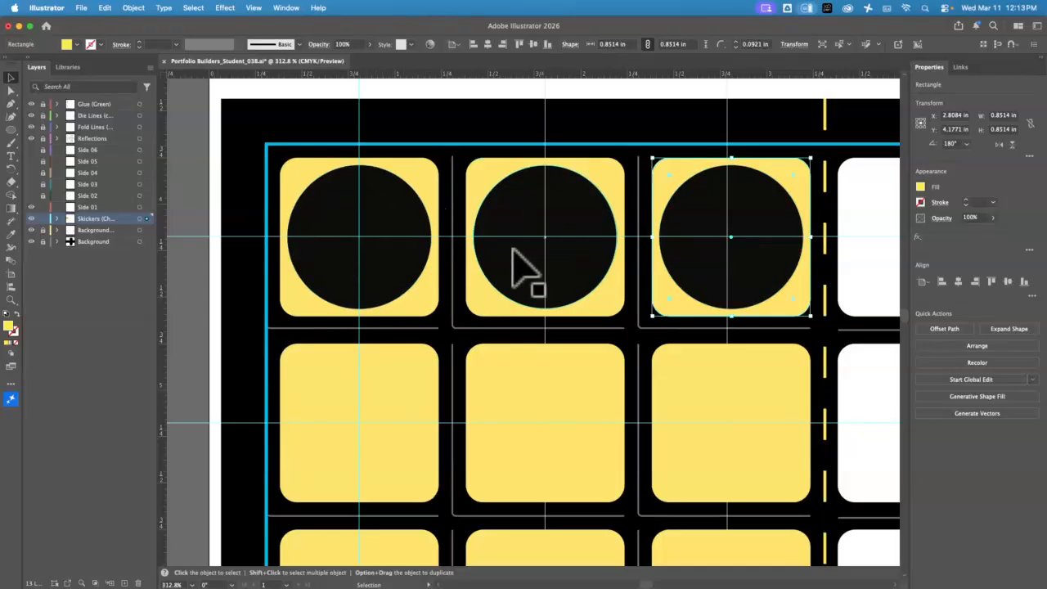
# Fit the artboard, select the first black circle, and switch to the Chrome Rubik's cube image search
pyautogui.press('super+0')
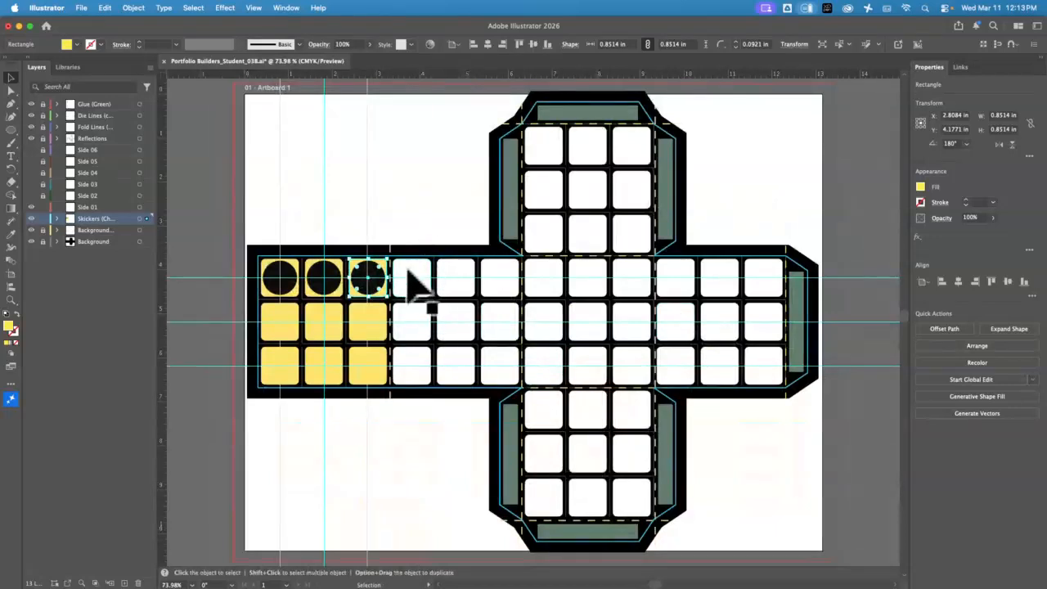
pyautogui.click(290, 293)
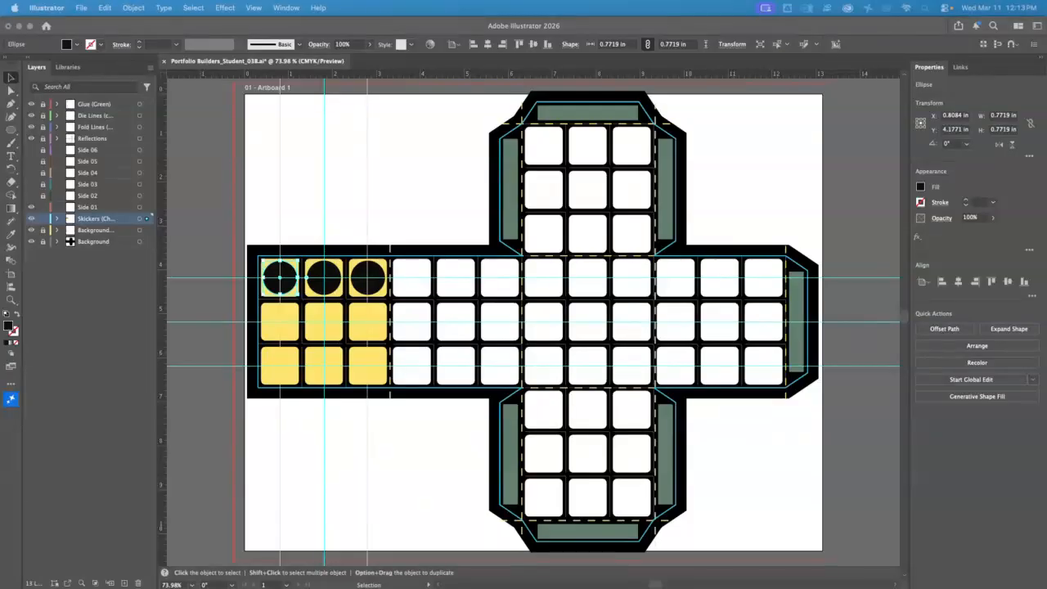
pyautogui.press('super+Tab')
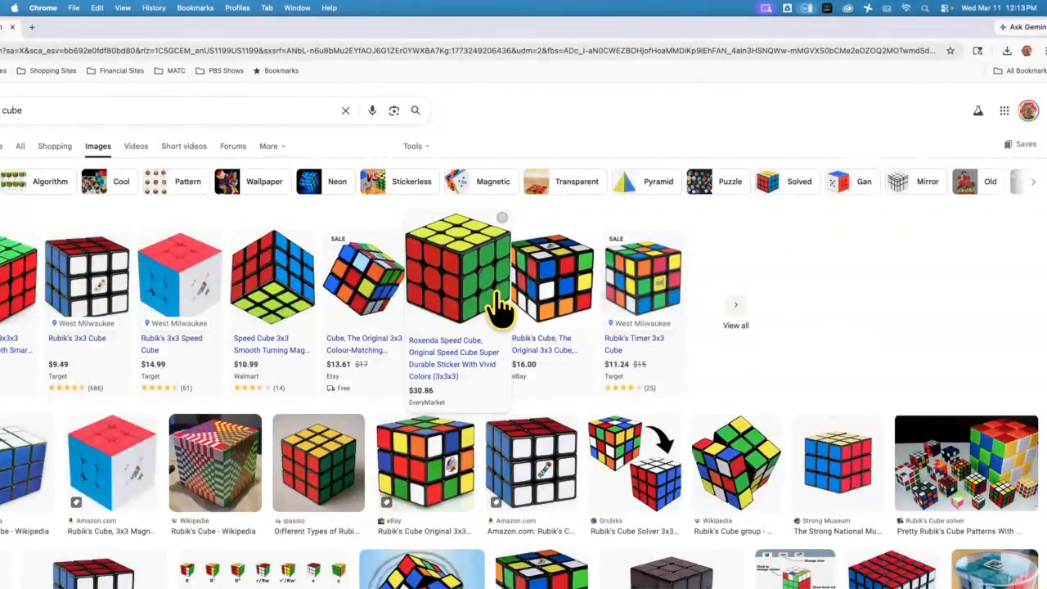
# Move the Chrome window aside and close the image search and Google Drive windows
pyautogui.moveTo(199, 33); pyautogui.dragTo(392, 26)
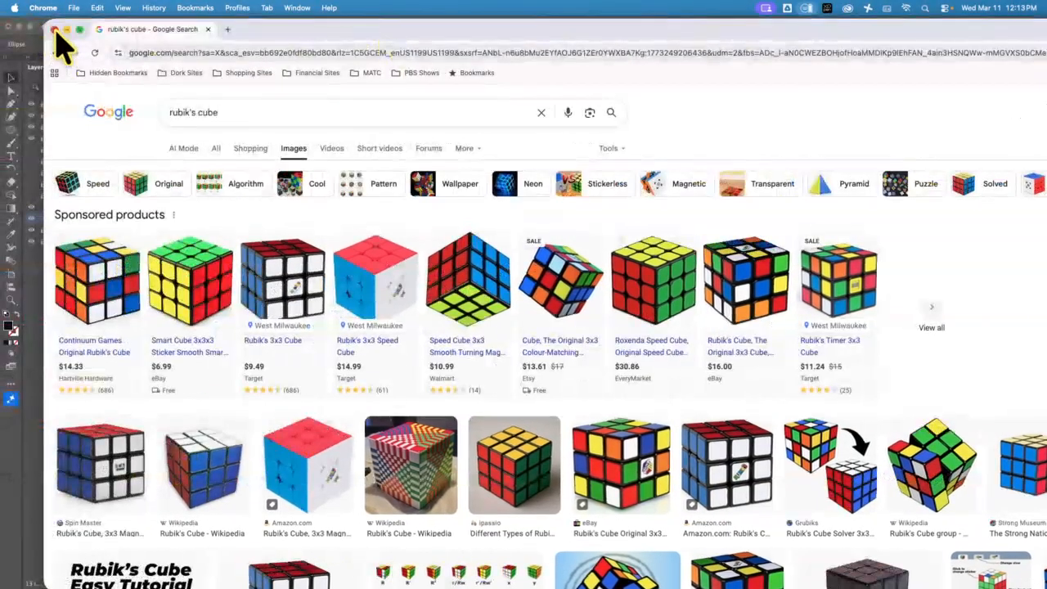
pyautogui.click(55, 28)
pyautogui.click(22, 30)
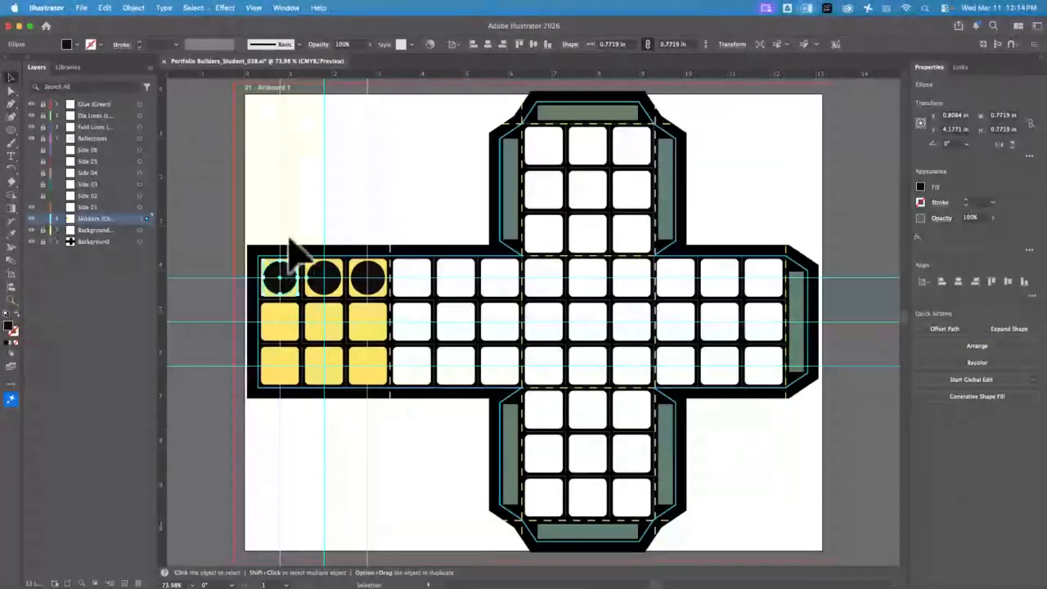
# Deselect the circle and enable Show Color Sampling Ring in the General preferences
pyautogui.click(292, 215)
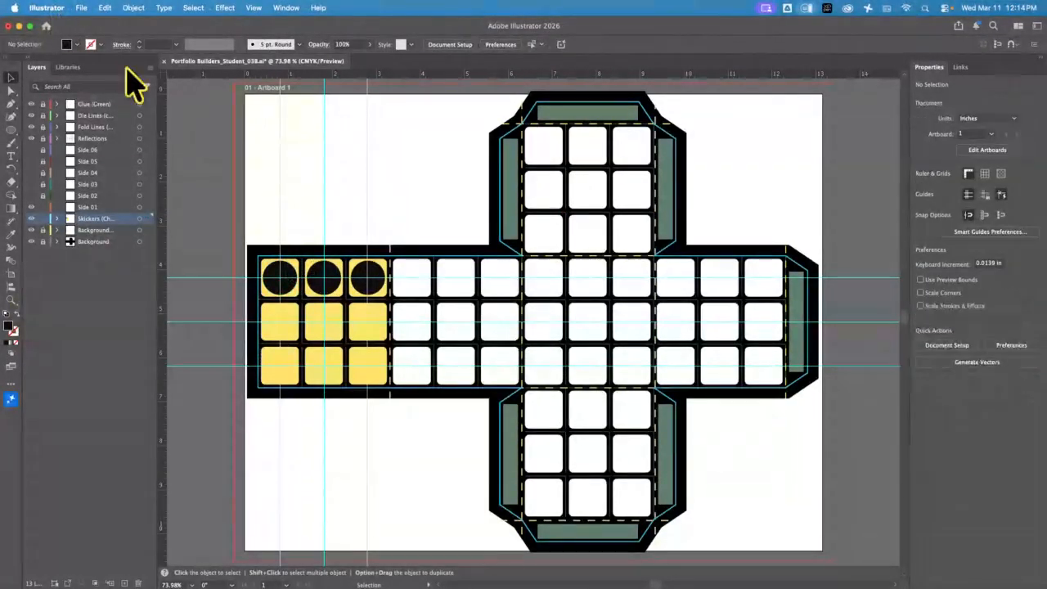
pyautogui.click(50, 8)
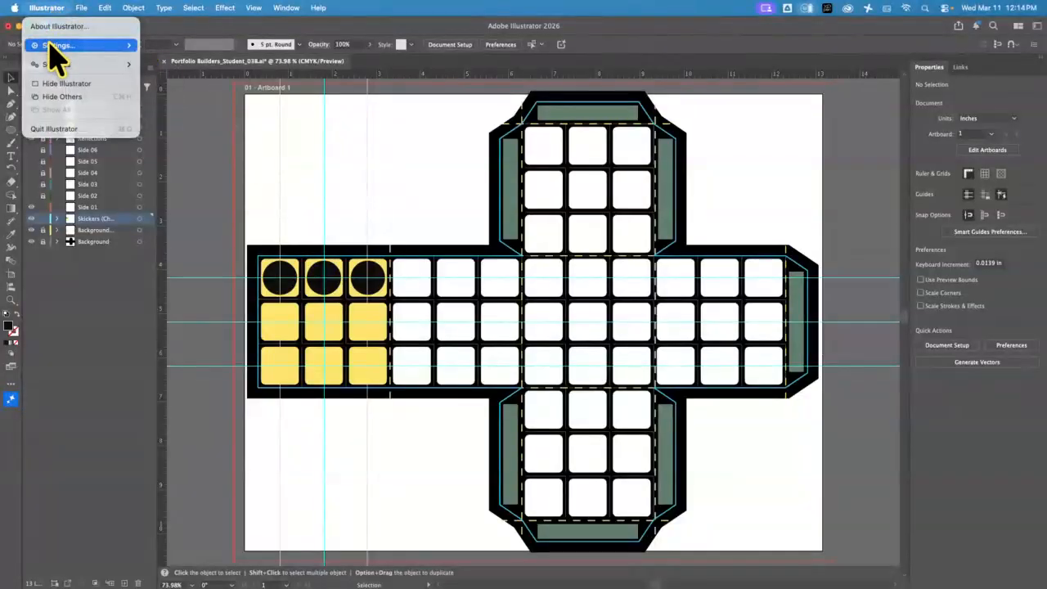
pyautogui.moveTo(51, 43)
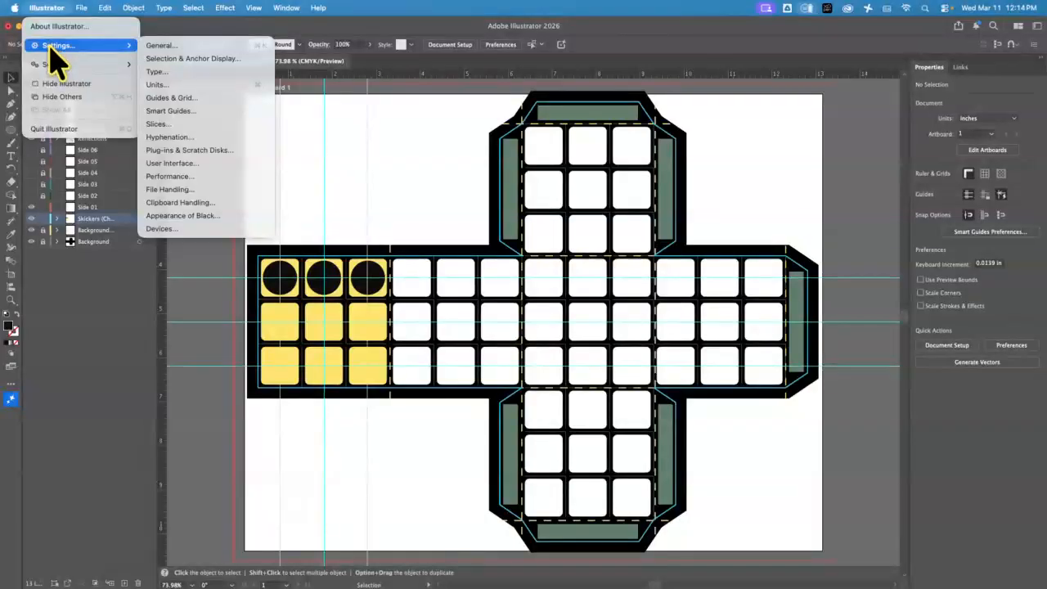
pyautogui.moveTo(83, 8)
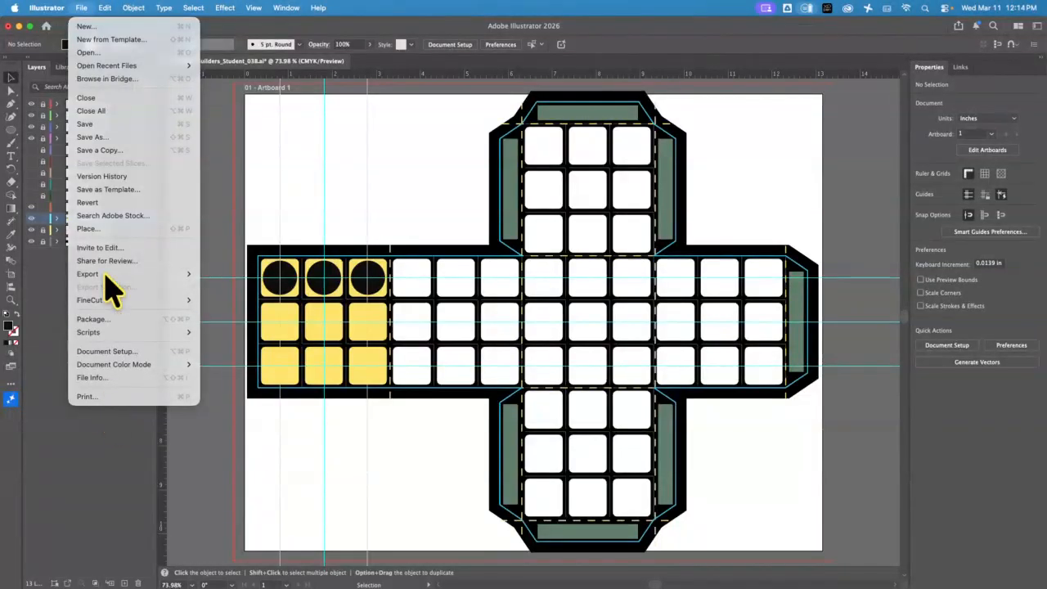
pyautogui.moveTo(43, 10)
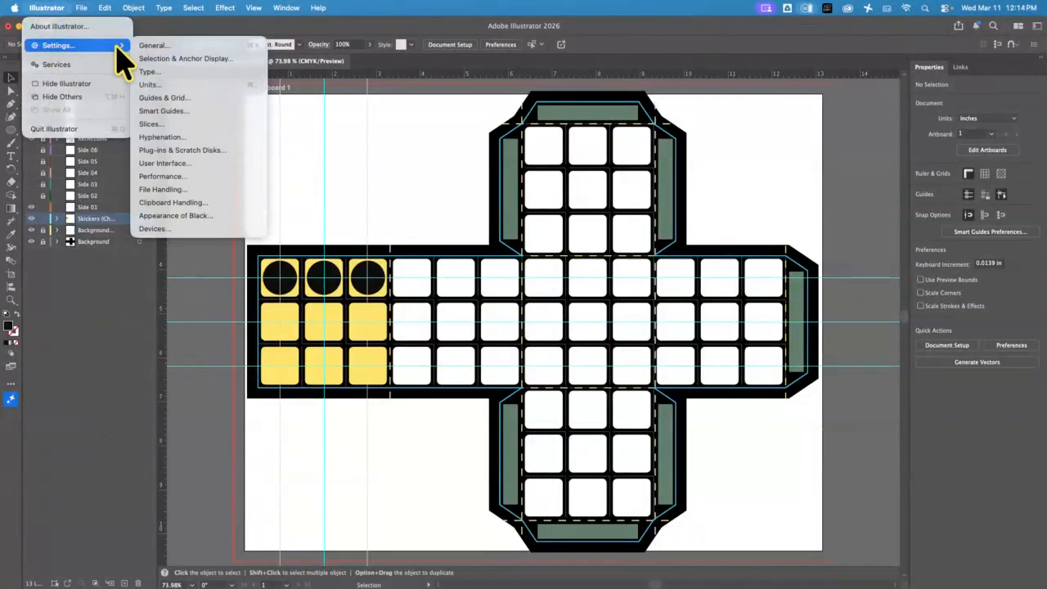
pyautogui.click(161, 46)
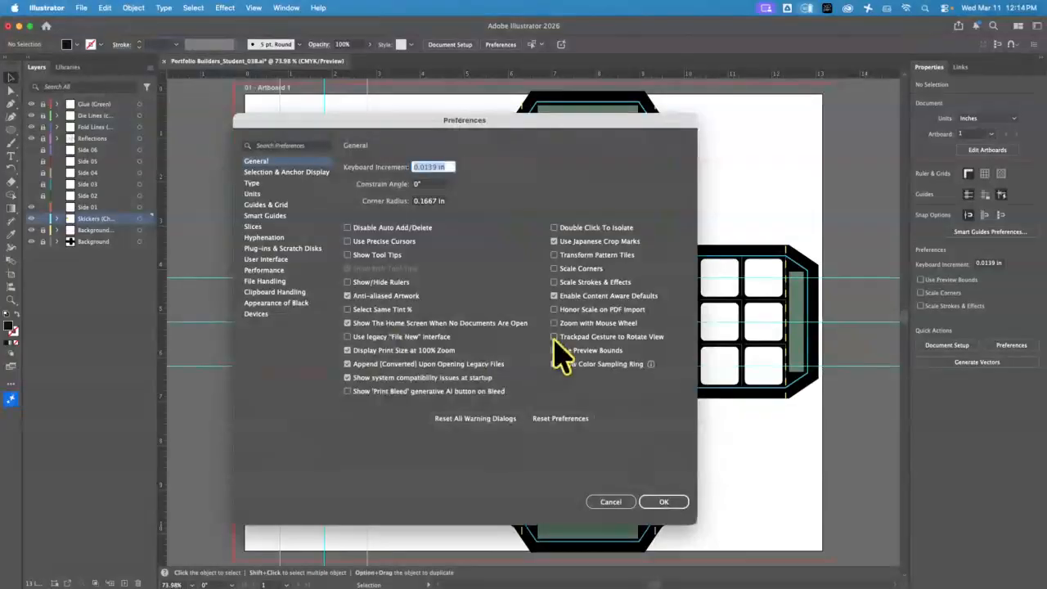
pyautogui.click(554, 363)
pyautogui.click(668, 504)
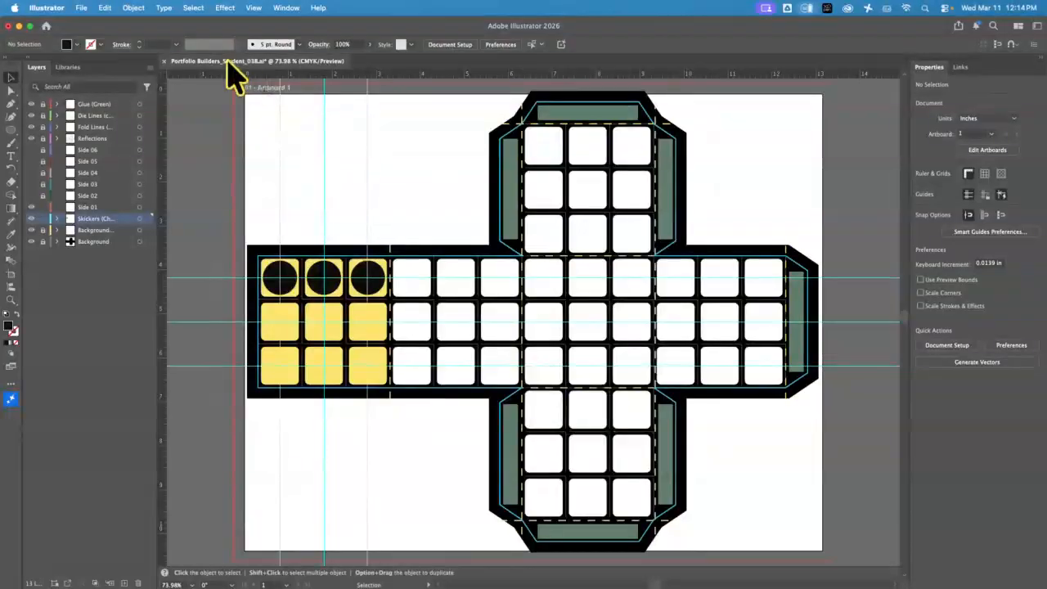
# Create a new document 4 in wide and 4 in high
pyautogui.click(81, 8)
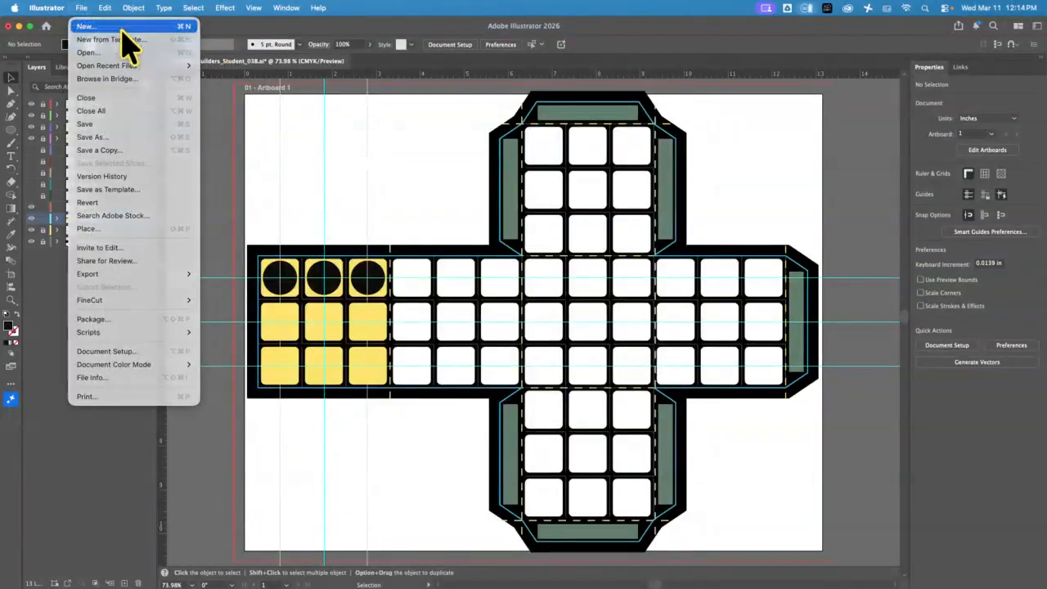
pyautogui.click(115, 27)
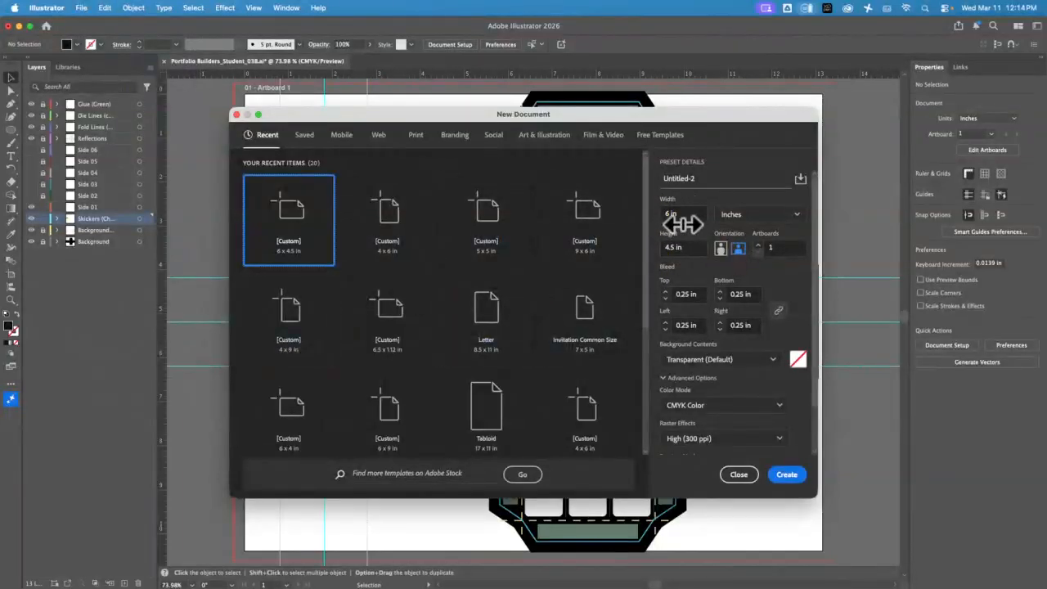
pyautogui.click(672, 210)
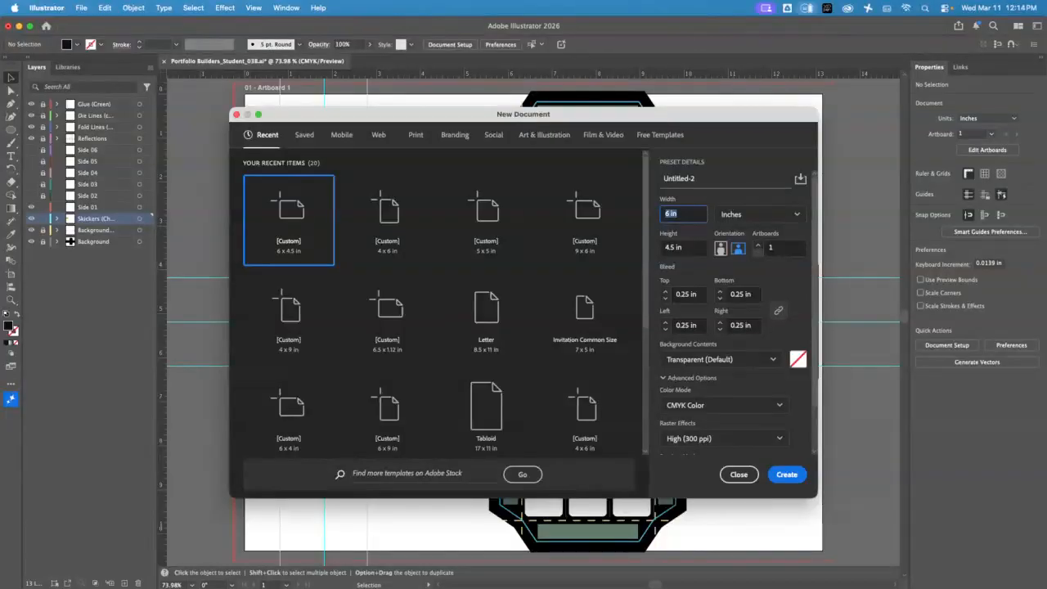
pyautogui.write('4')
pyautogui.press('Tab')
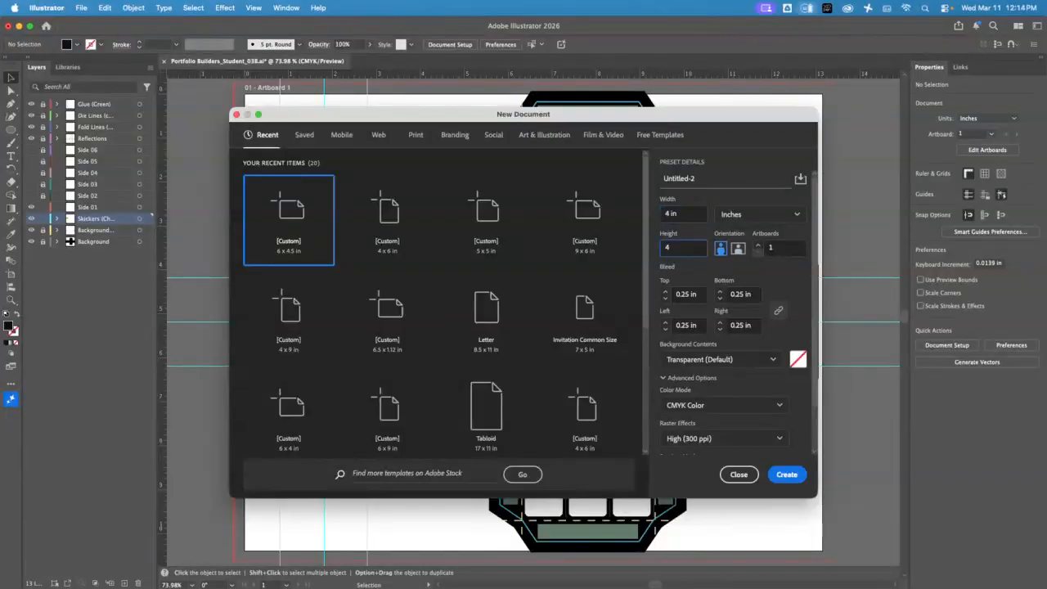
pyautogui.write('4')
pyautogui.click(787, 474)
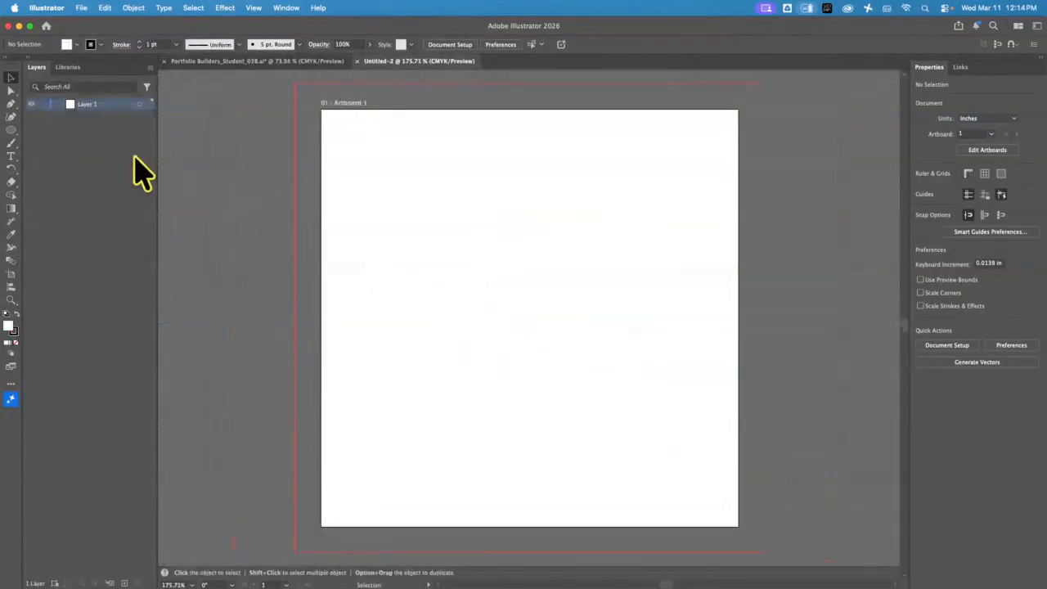
# Draw a roughly 3.5 in circle with no fill and a 14 pt black stroke
pyautogui.click(10, 130)
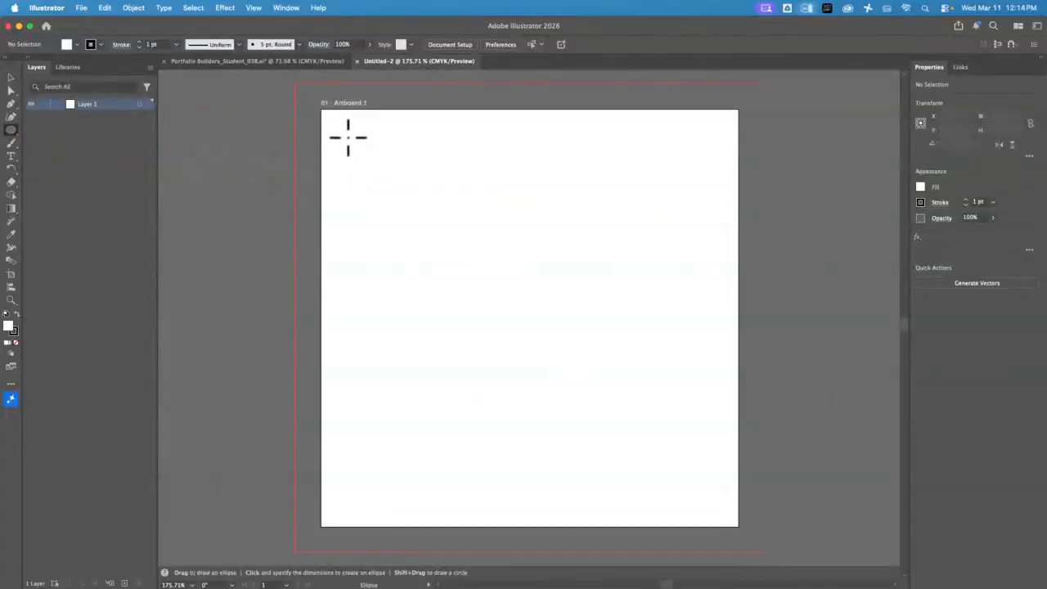
pyautogui.moveTo(351, 137); pyautogui.dragTo(676, 502)
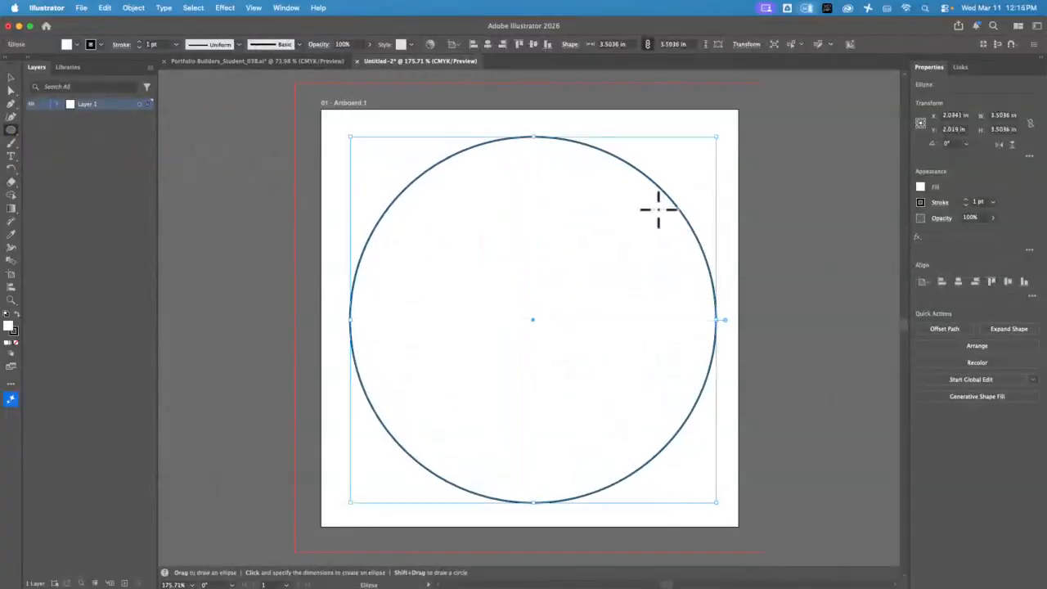
pyautogui.click(920, 187)
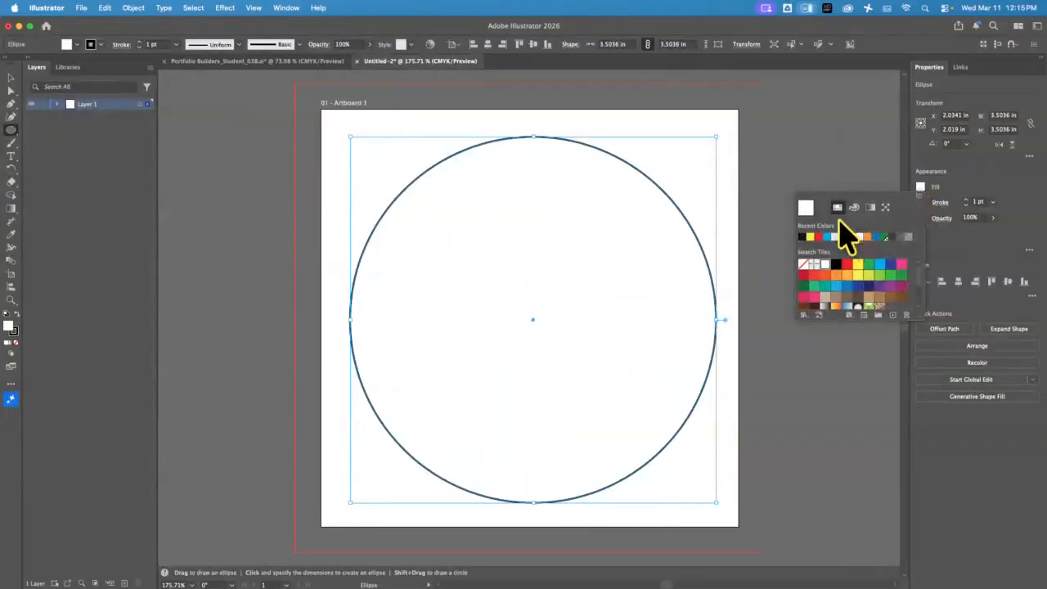
pyautogui.click(805, 266)
pyautogui.click(920, 202)
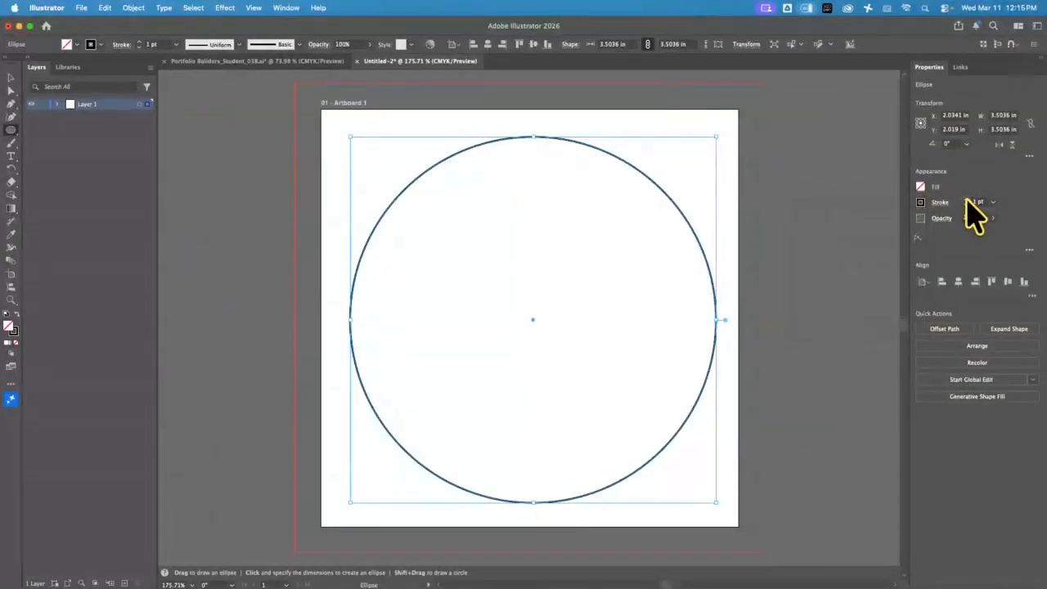
pyautogui.tripleClick(966, 199)
pyautogui.tripleClick(966, 200)
pyautogui.tripleClick(964, 200)
pyautogui.tripleClick(963, 199)
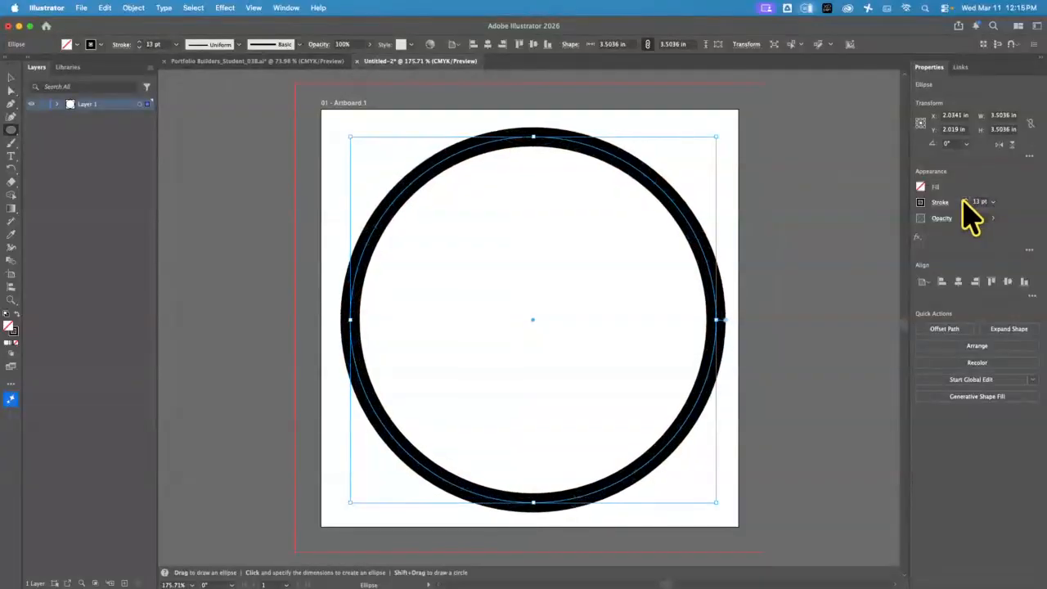
pyautogui.click(965, 200)
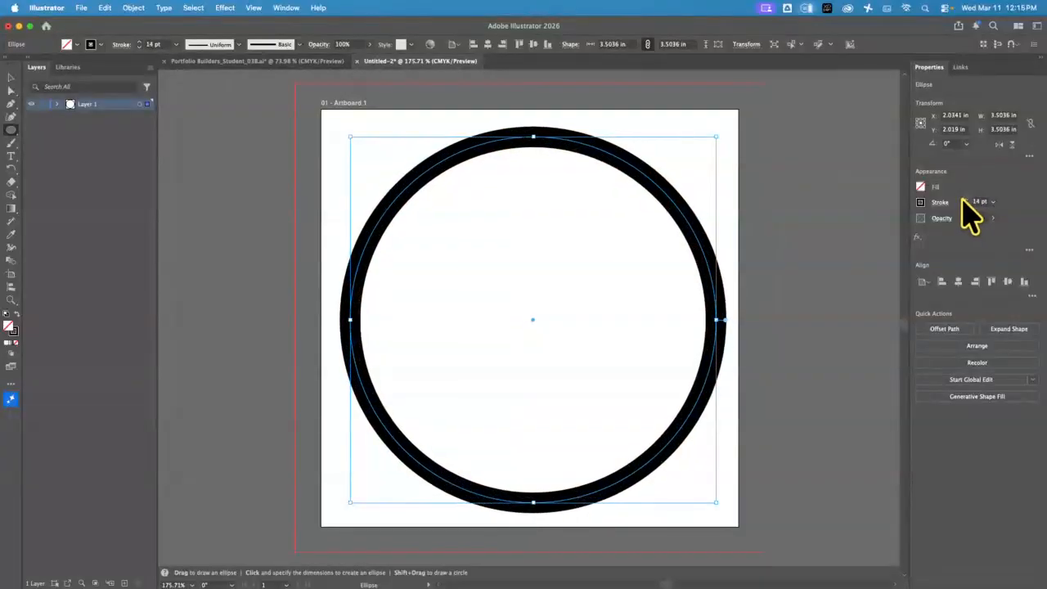
# Draw a diagonal line from upper right to lower left with a 33 pt stroke
pyautogui.click(11, 104)
pyautogui.click(691, 147)
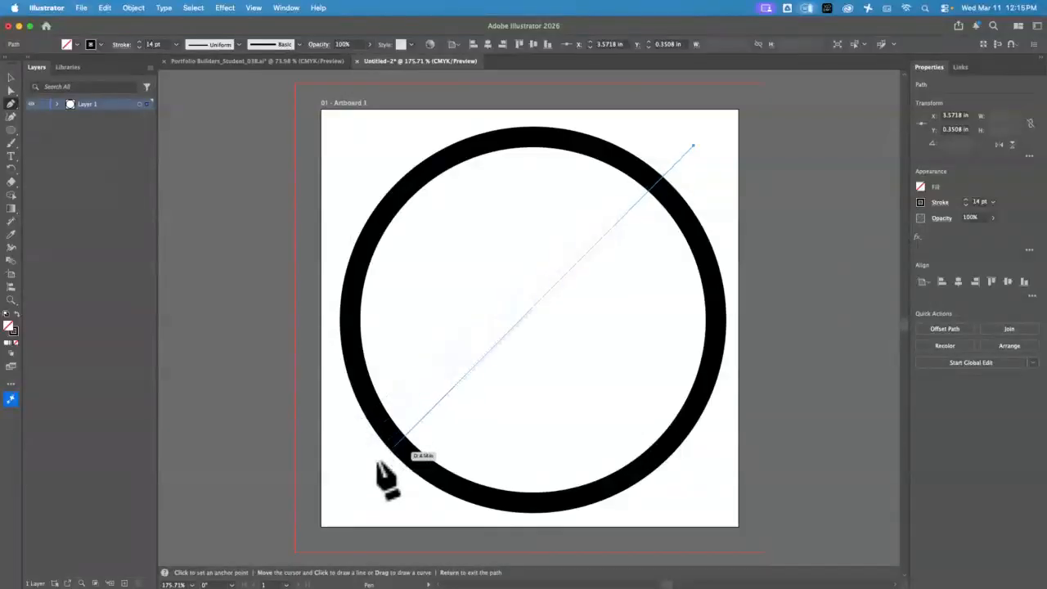
pyautogui.click(355, 489)
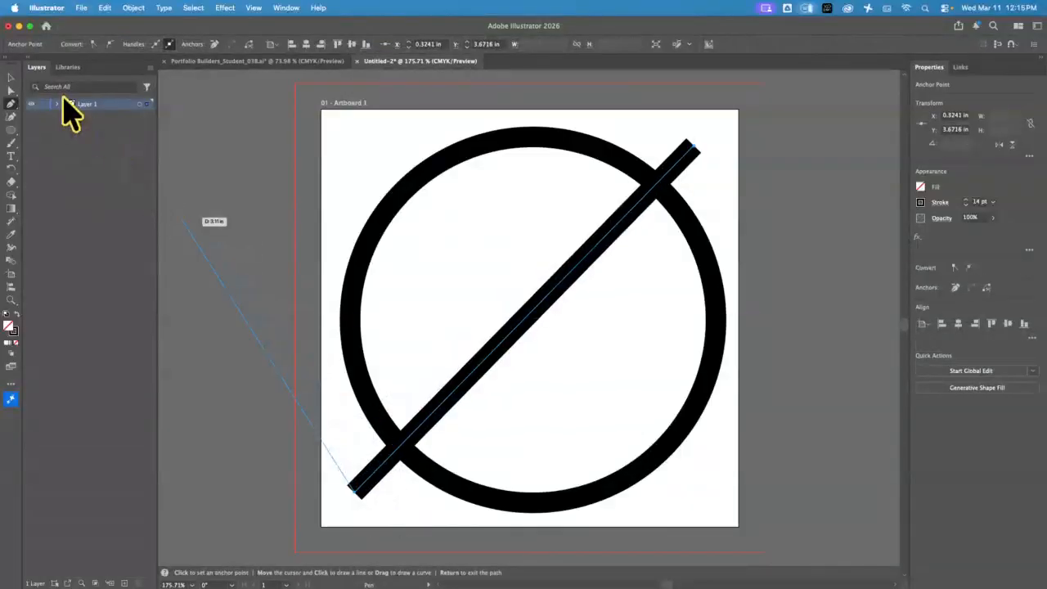
pyautogui.click(11, 78)
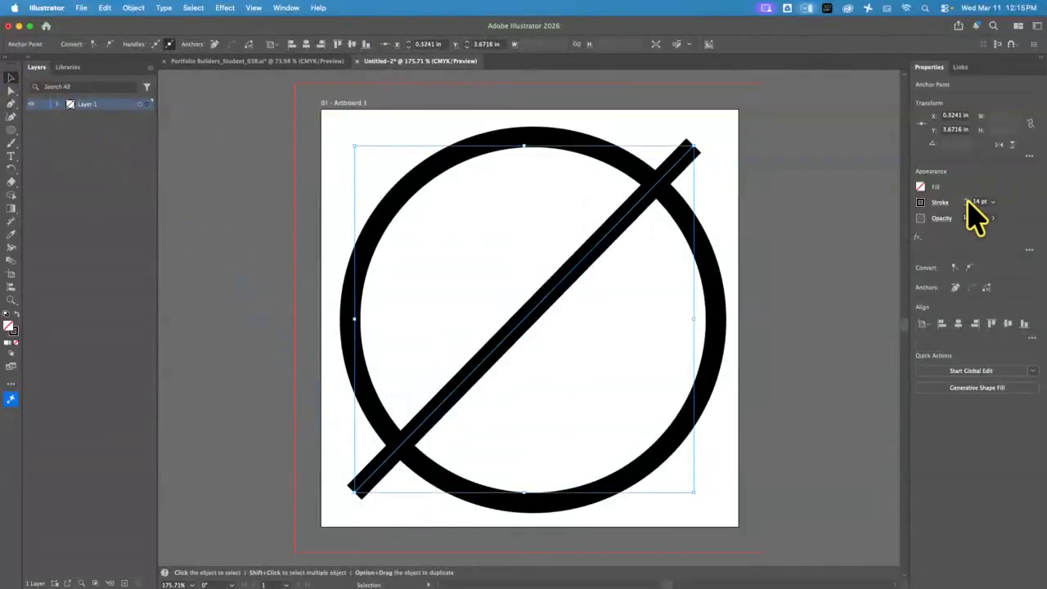
pyautogui.click(966, 199)
pyautogui.click(966, 198)
pyautogui.click(966, 199)
pyautogui.click(965, 199)
pyautogui.click(965, 199)
pyautogui.click(966, 199)
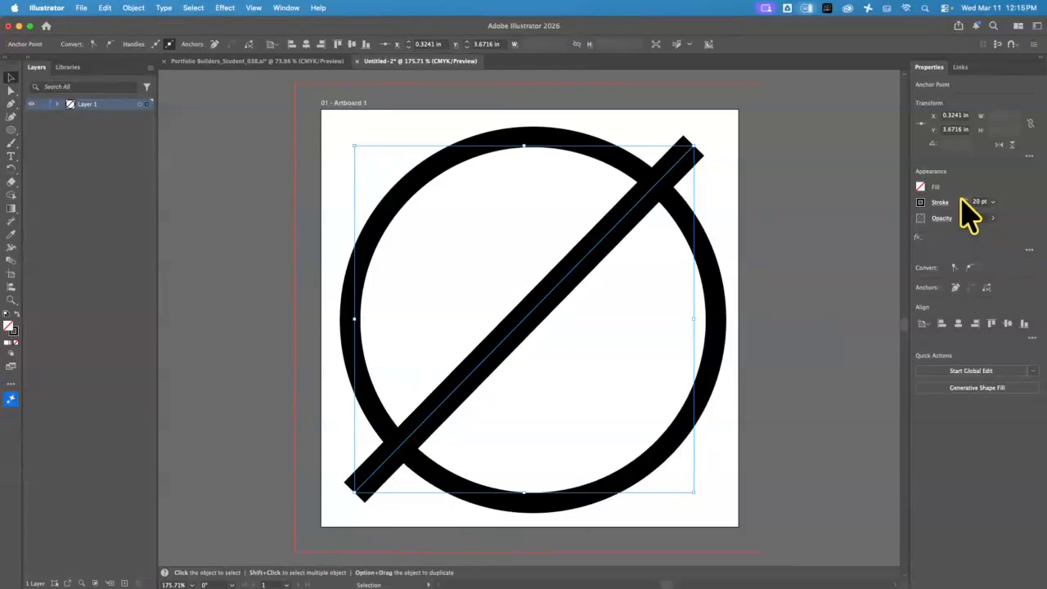
pyautogui.click(966, 200)
pyautogui.click(966, 199)
pyautogui.click(965, 199)
pyautogui.click(965, 200)
pyautogui.click(965, 200)
pyautogui.click(965, 200)
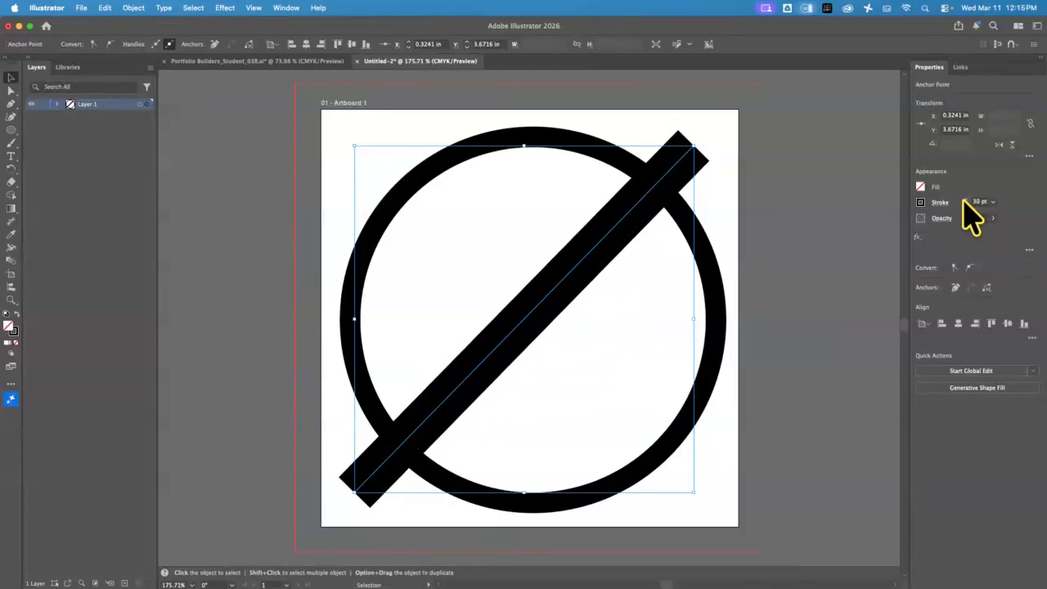
pyautogui.click(965, 201)
pyautogui.click(964, 201)
pyautogui.click(965, 201)
# Draw a second diagonal from top-left to lower right with a 9 pt stroke, forming an X
pyautogui.click(11, 104)
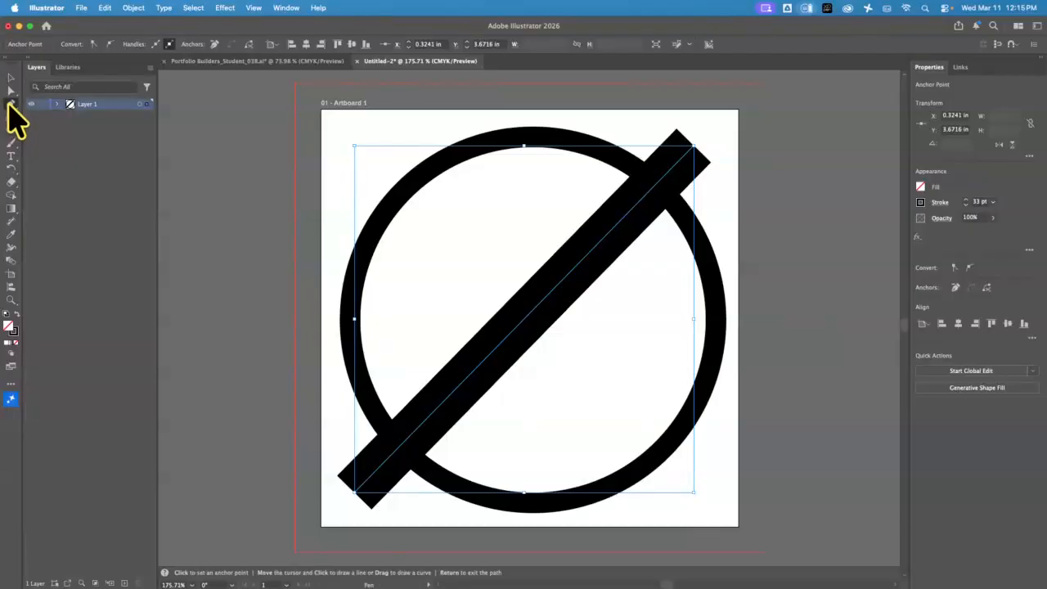
pyautogui.click(345, 127)
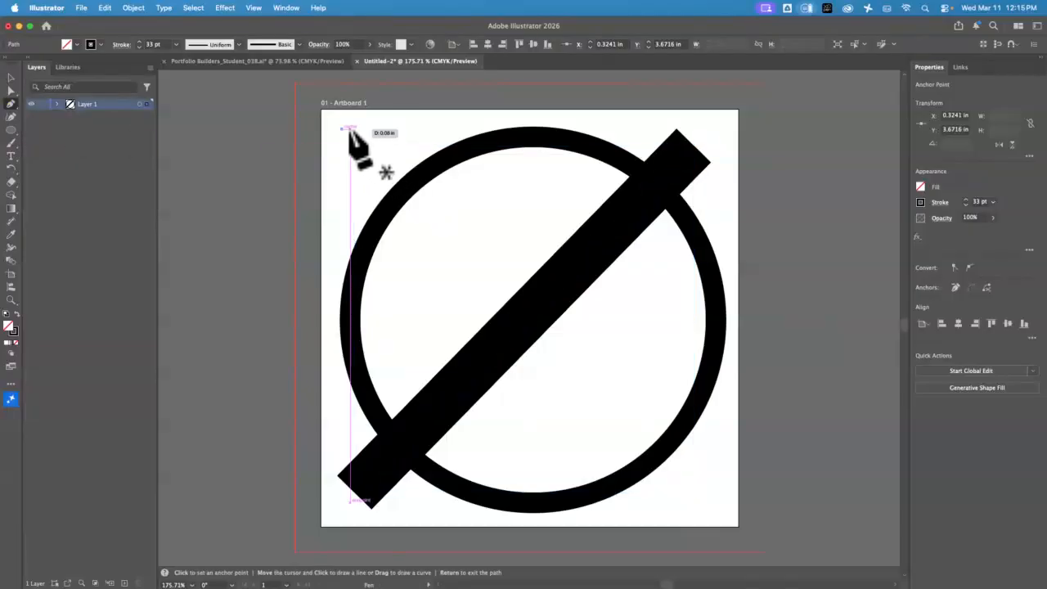
pyautogui.click(708, 494)
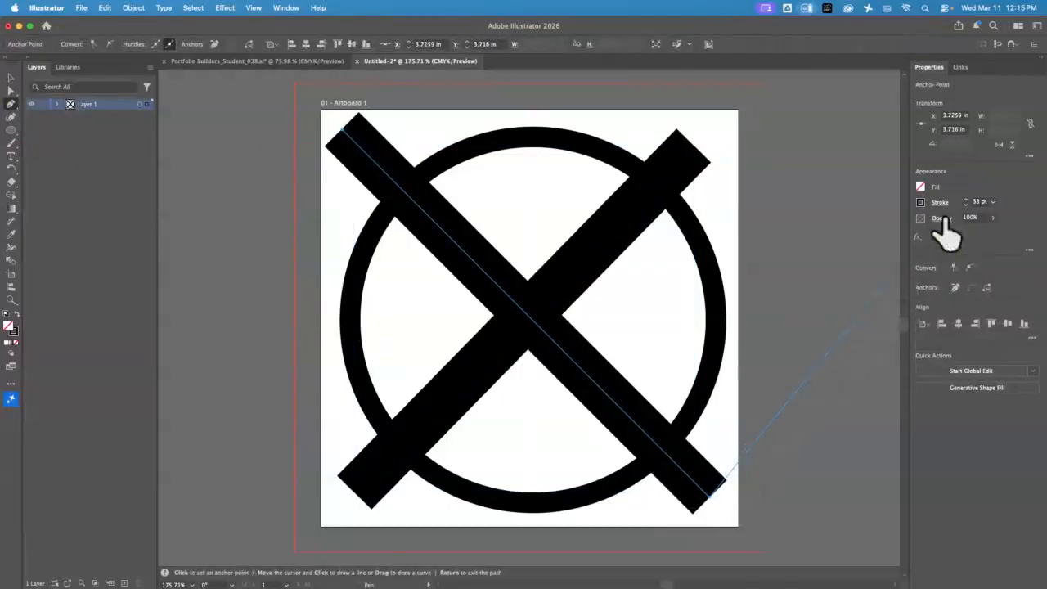
pyautogui.click(967, 204)
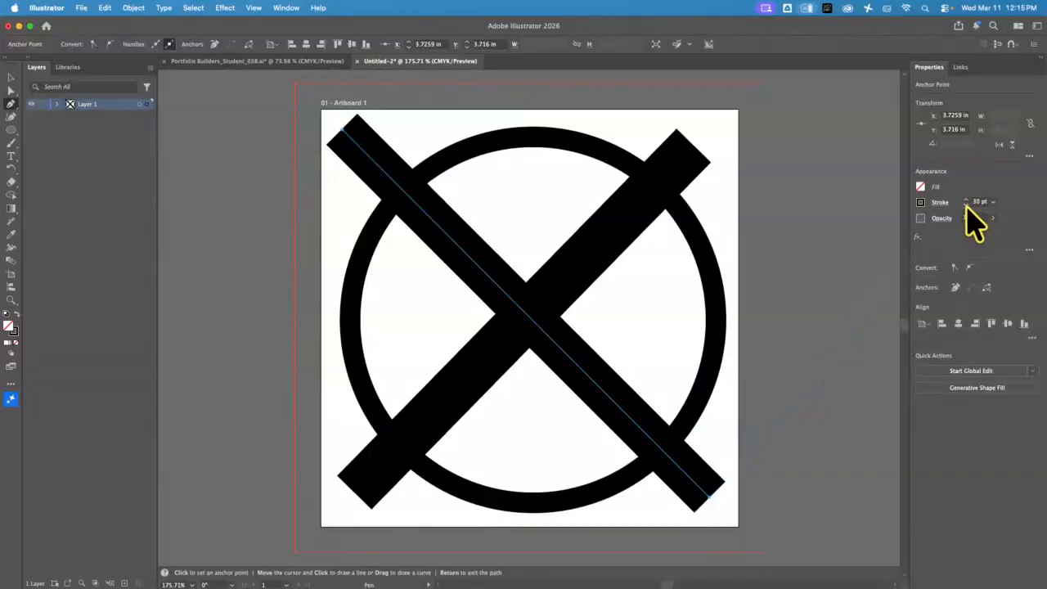
pyautogui.click(967, 205)
pyautogui.click(967, 205)
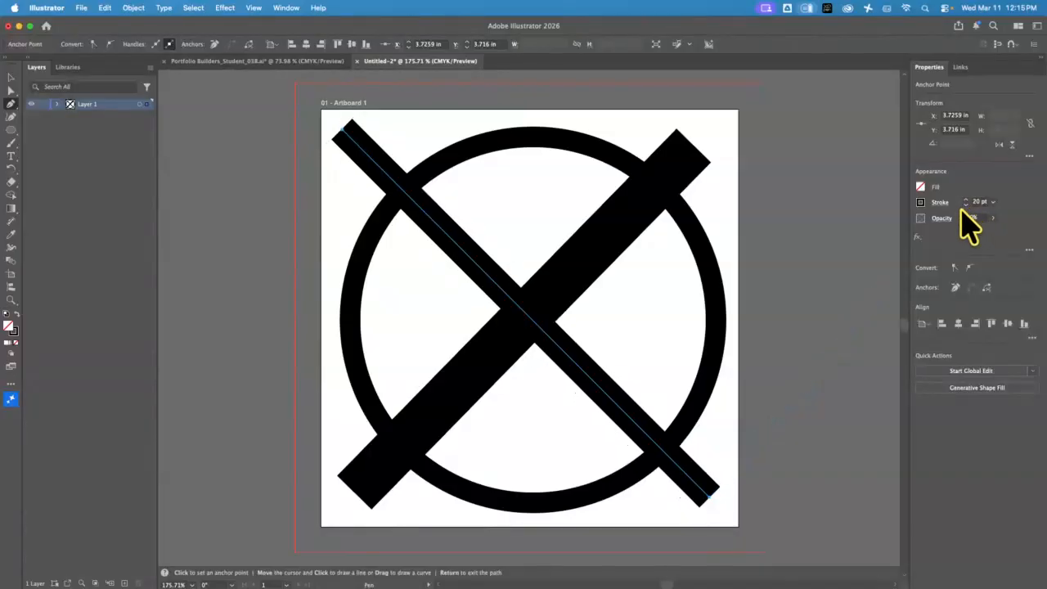
pyautogui.click(964, 205)
pyautogui.click(964, 205)
pyautogui.click(966, 205)
pyautogui.click(966, 206)
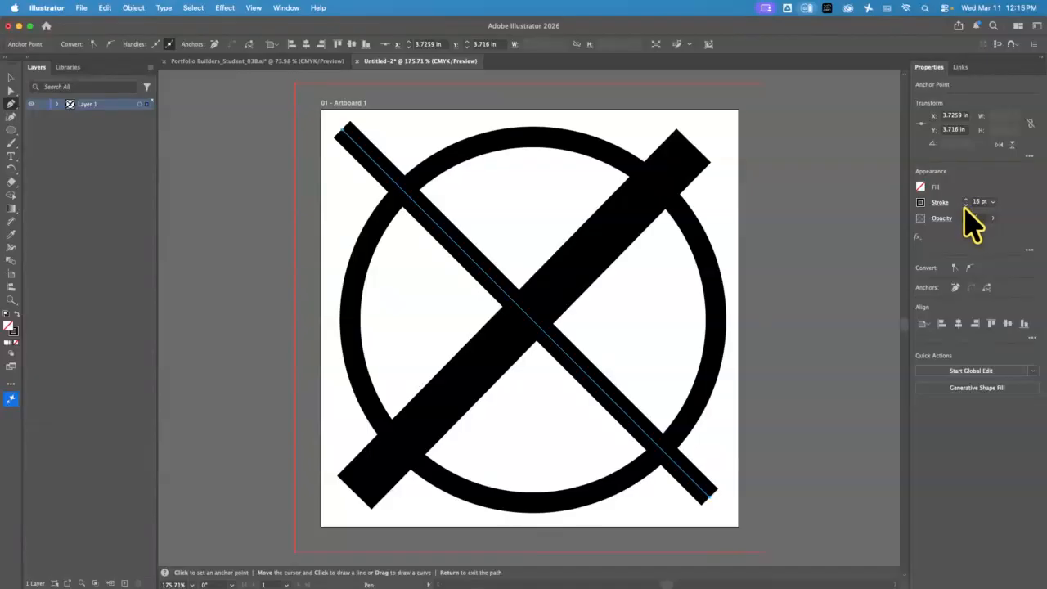
pyautogui.click(965, 205)
pyautogui.click(965, 205)
pyautogui.click(965, 205)
pyautogui.click(965, 206)
pyautogui.click(965, 205)
pyautogui.click(965, 205)
pyautogui.click(965, 205)
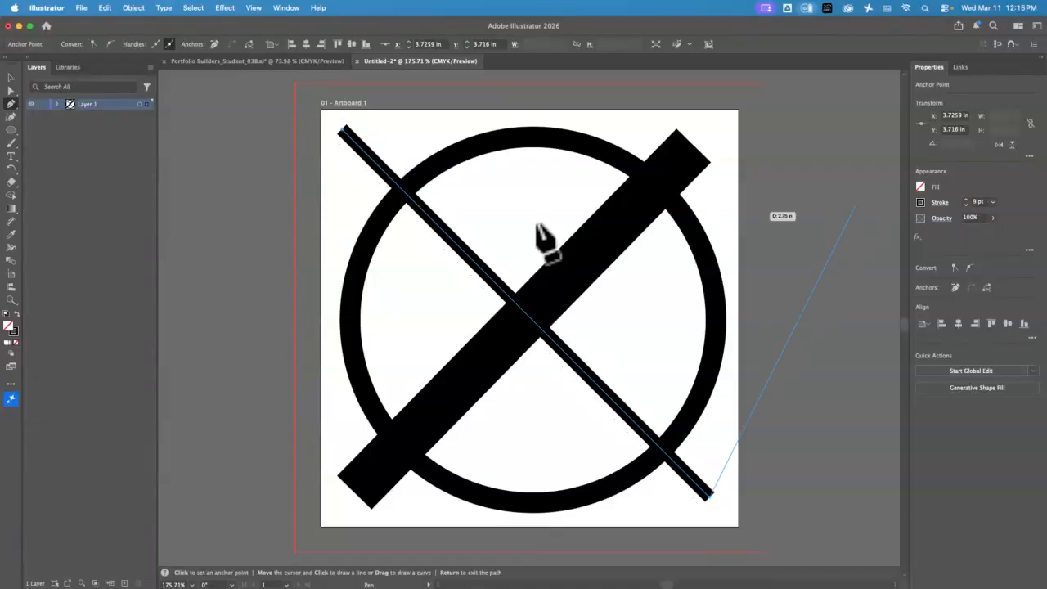
pyautogui.click(11, 78)
pyautogui.click(276, 199)
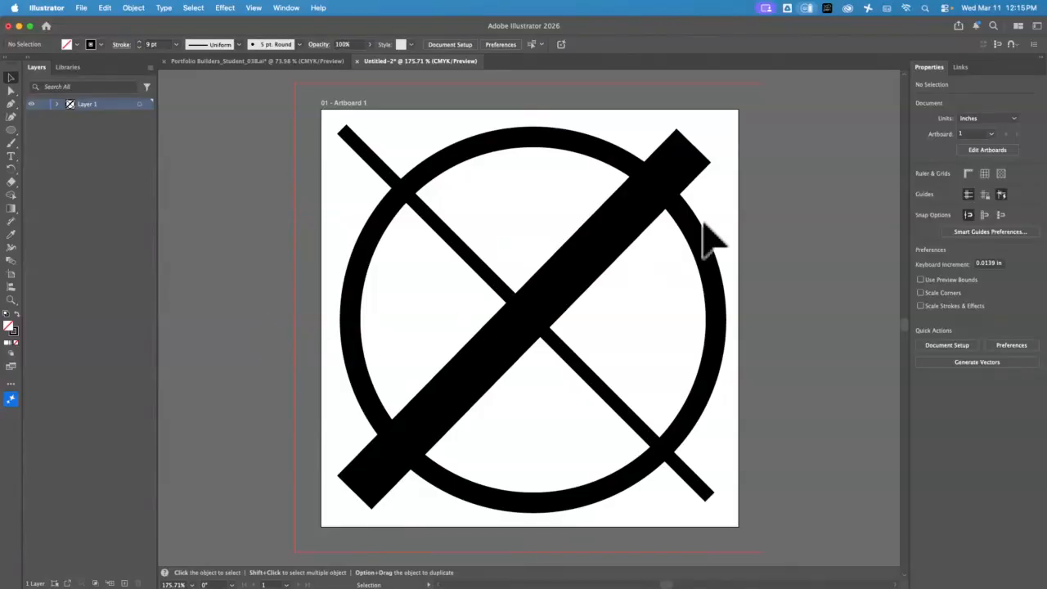
# Group the ring and both diagonals, then return to the Rubik's Cube net document
pyautogui.moveTo(813, 183); pyautogui.dragTo(346, 415)
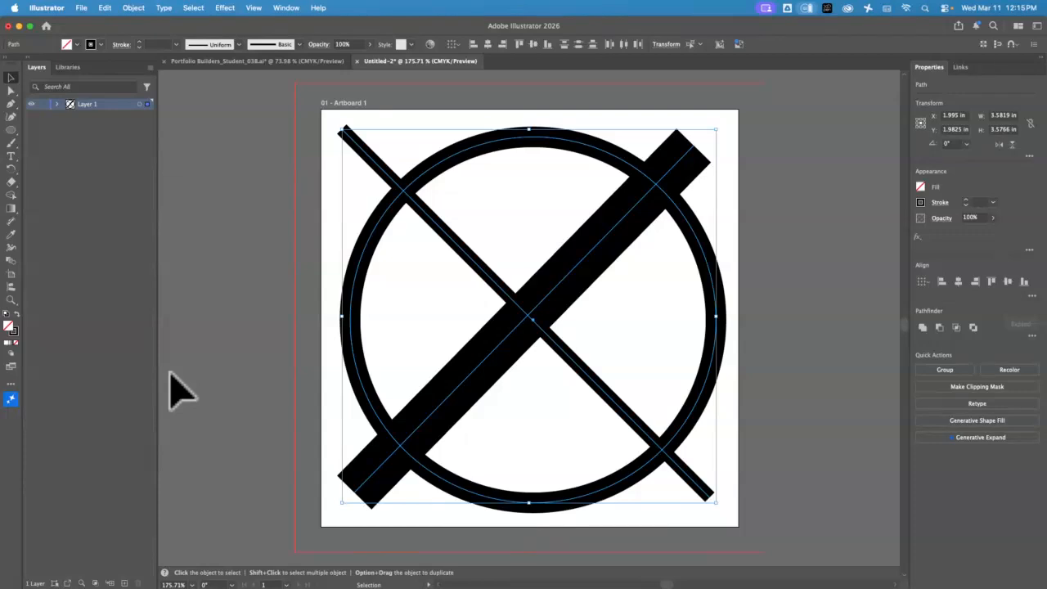
pyautogui.press('super+g')
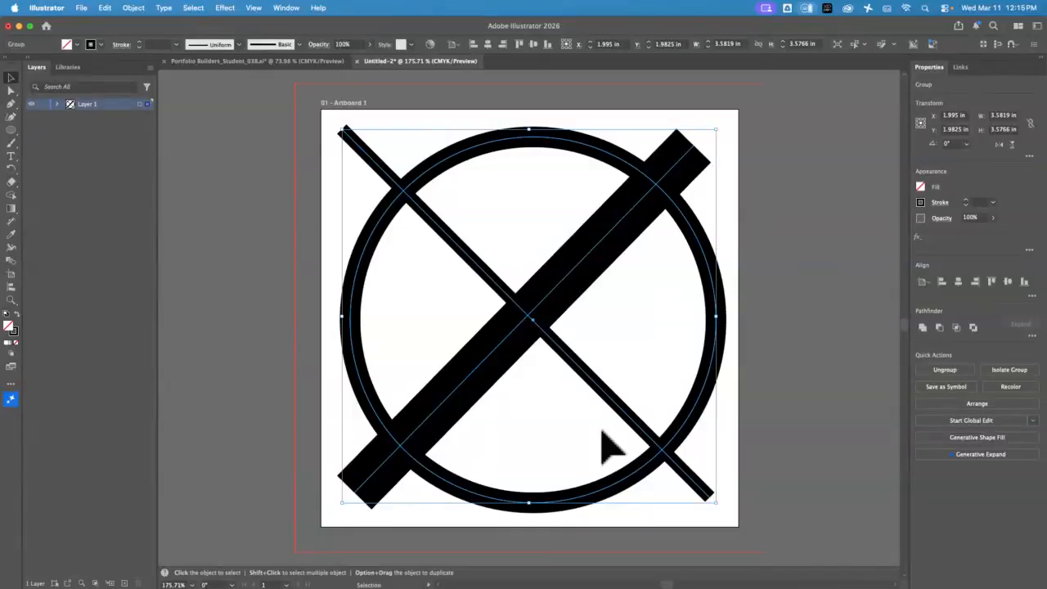
pyautogui.click(255, 62)
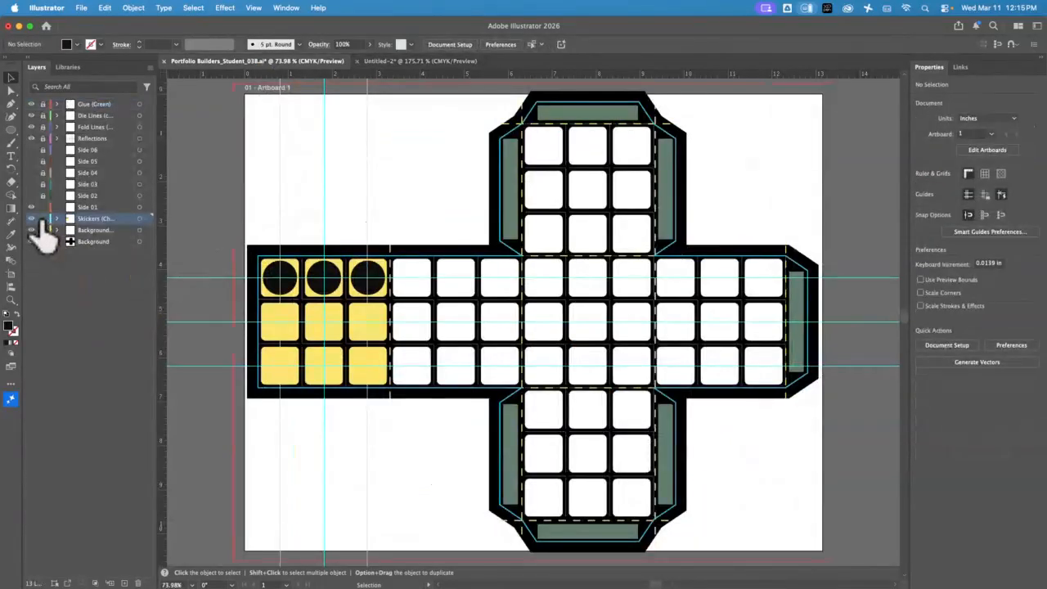
# Delete the three black circles from Side 01's top stickers and paste the icon into the Side 01 layer
pyautogui.click(285, 290)
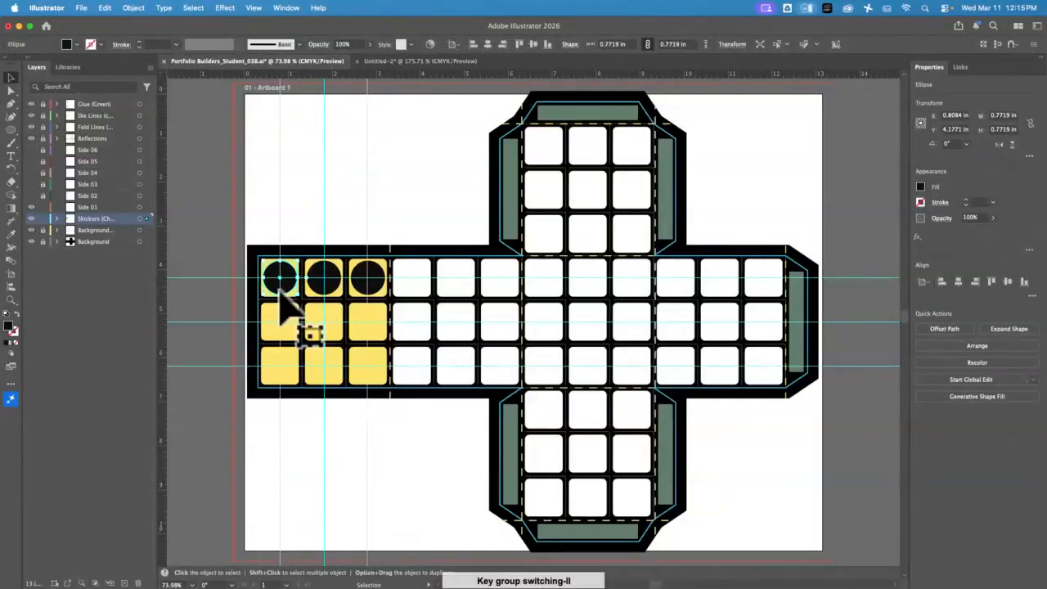
pyautogui.press('Delete')
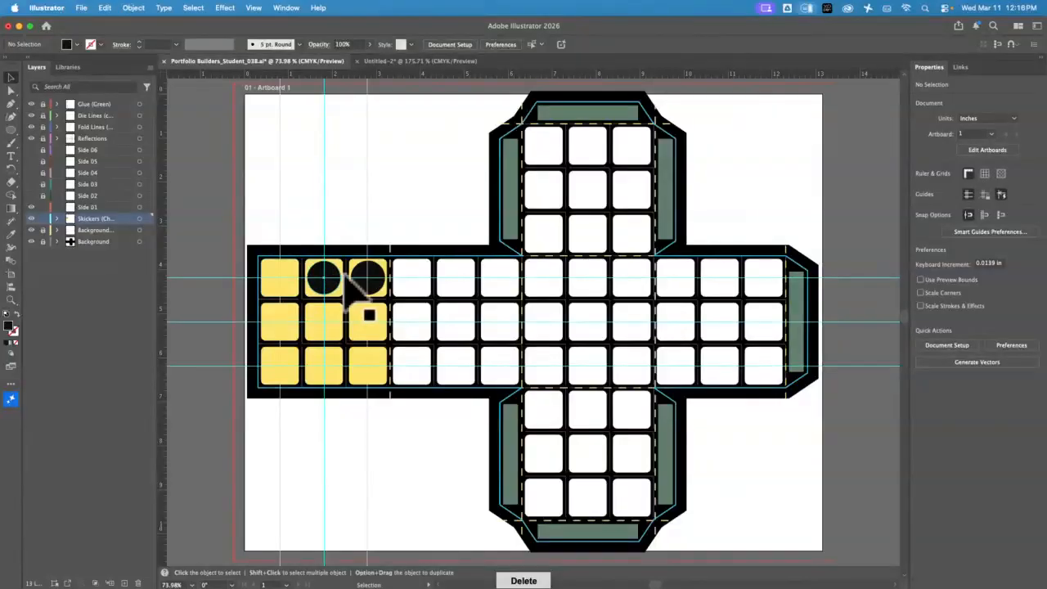
pyautogui.click(328, 282)
pyautogui.press('Delete')
pyautogui.click(367, 276)
pyautogui.press('Delete')
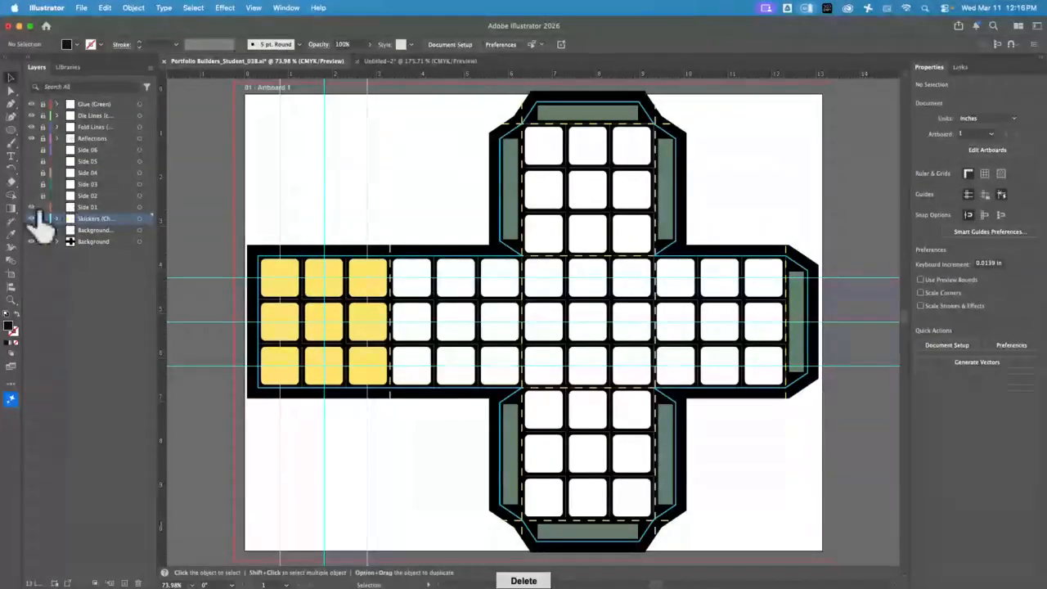
pyautogui.click(96, 210)
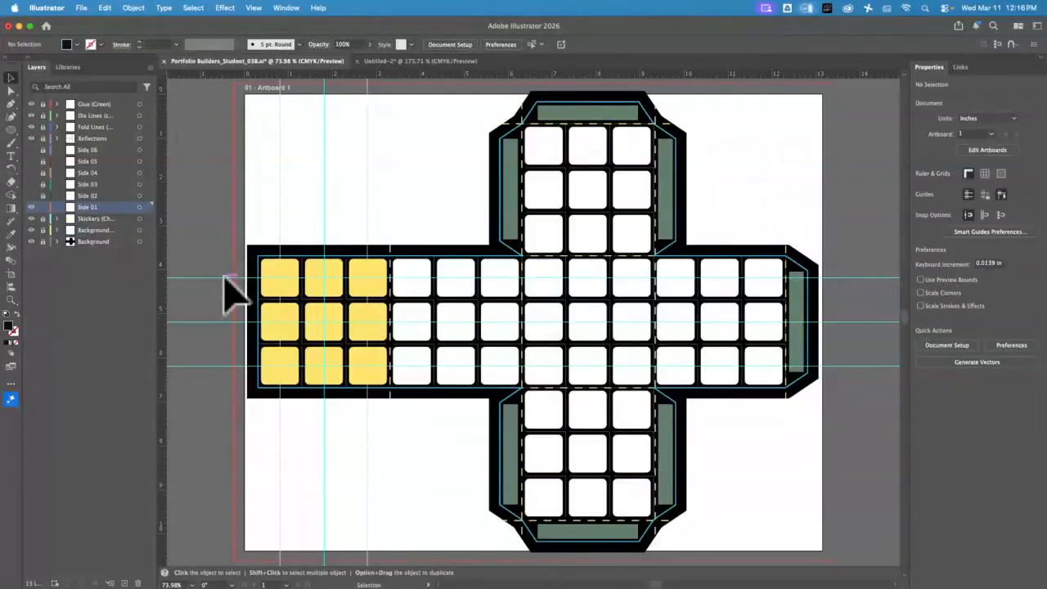
pyautogui.press('super+v')
# Move the pasted icon near the yellow stickers and scale it down to about 0.97 in wide
pyautogui.moveTo(561, 350); pyautogui.dragTo(427, 374)
pyautogui.click(12, 299)
pyautogui.press('space')
pyautogui.moveTo(402, 322); pyautogui.dragTo(544, 310)
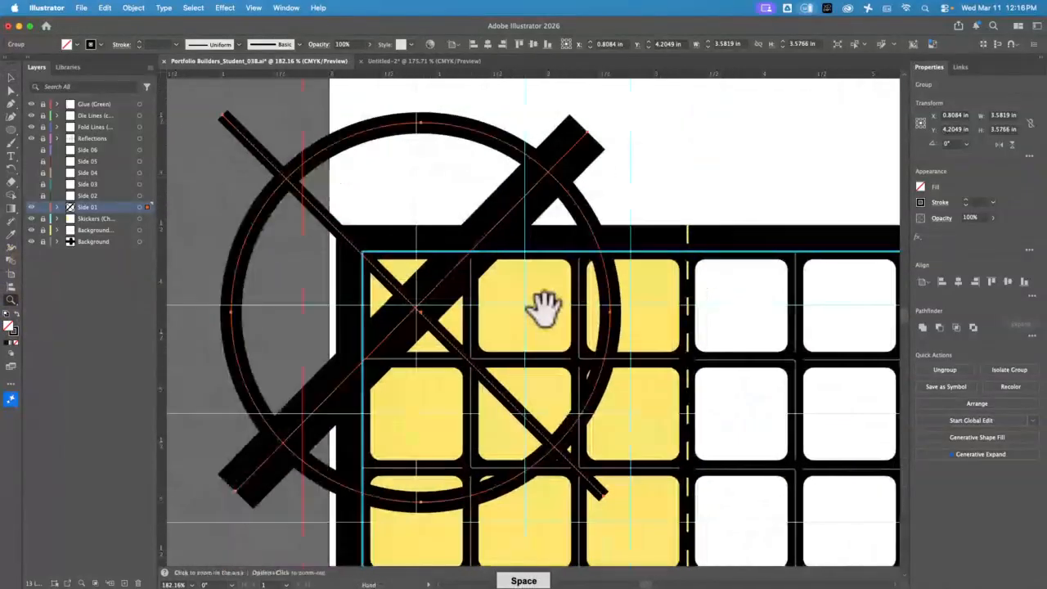
pyautogui.click(11, 78)
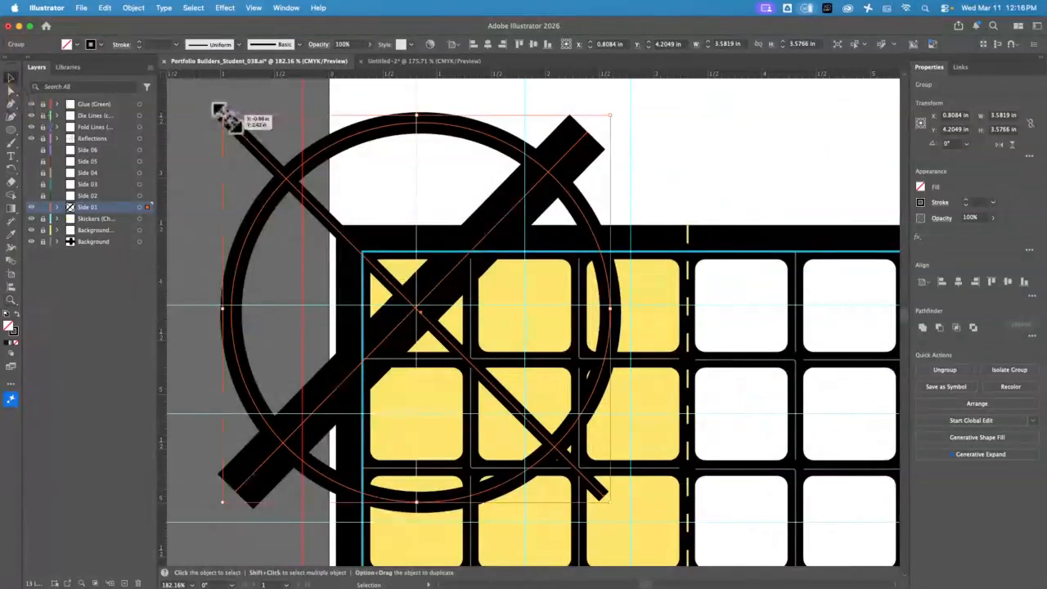
pyautogui.click(220, 113)
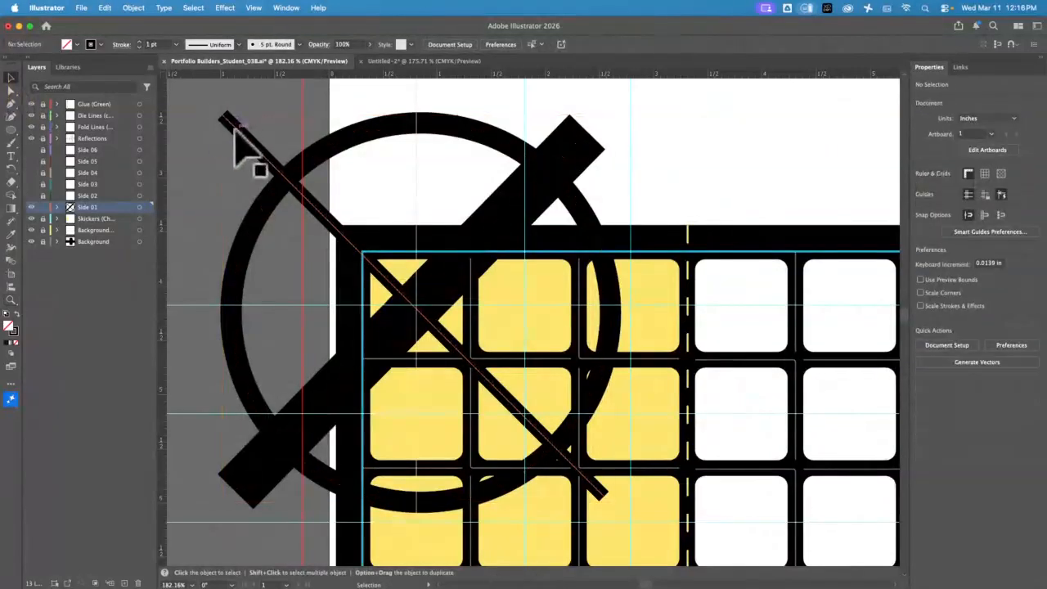
pyautogui.click(234, 128)
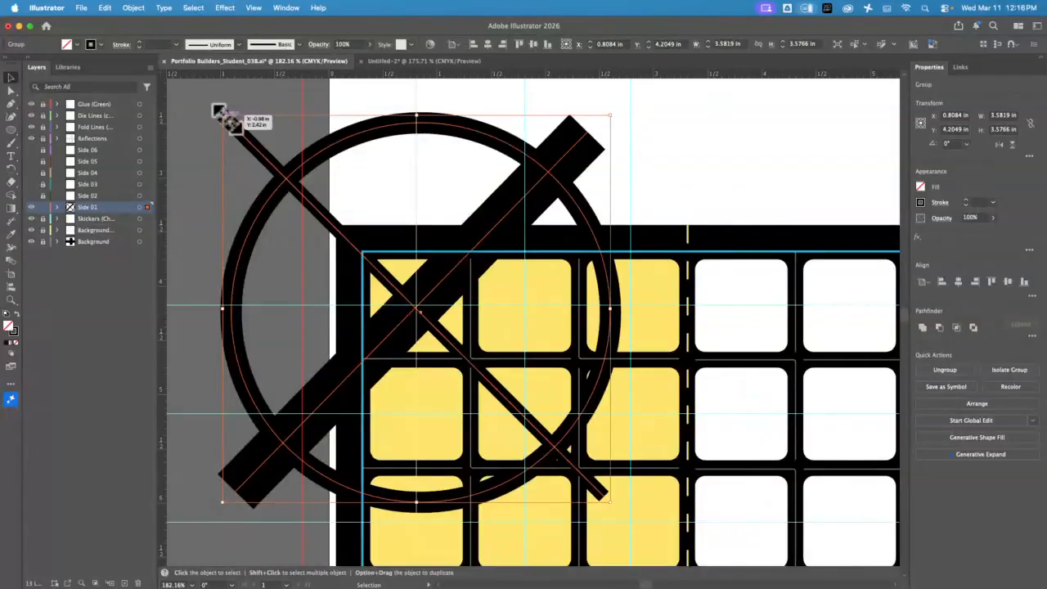
pyautogui.moveTo(220, 110); pyautogui.dragTo(344, 260)
pyautogui.moveTo(410, 296); pyautogui.dragTo(435, 146)
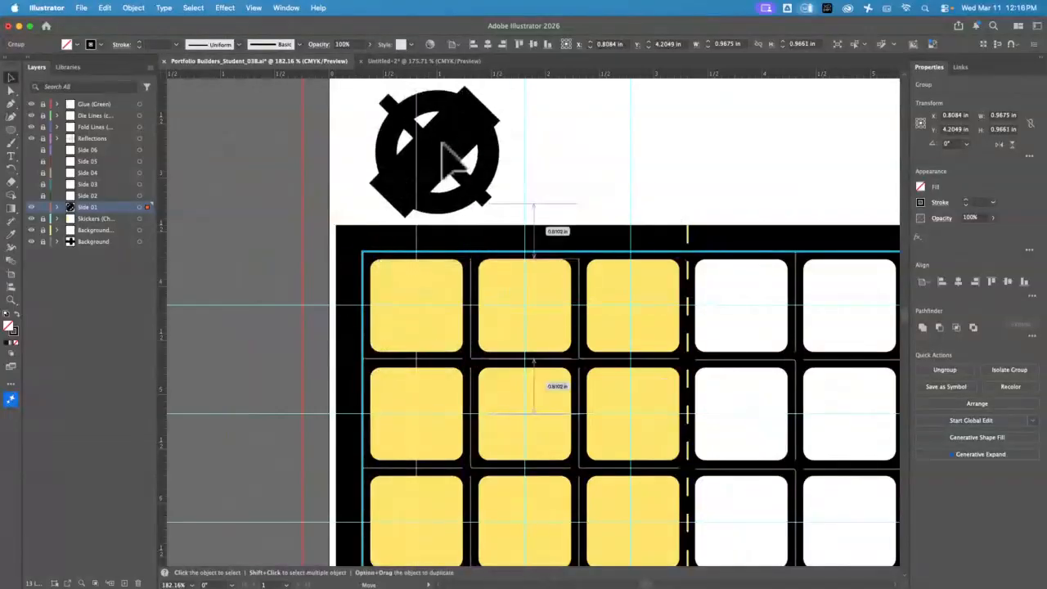
pyautogui.keyDown('shift'); pyautogui.click(472, 107); pyautogui.keyUp('shift')
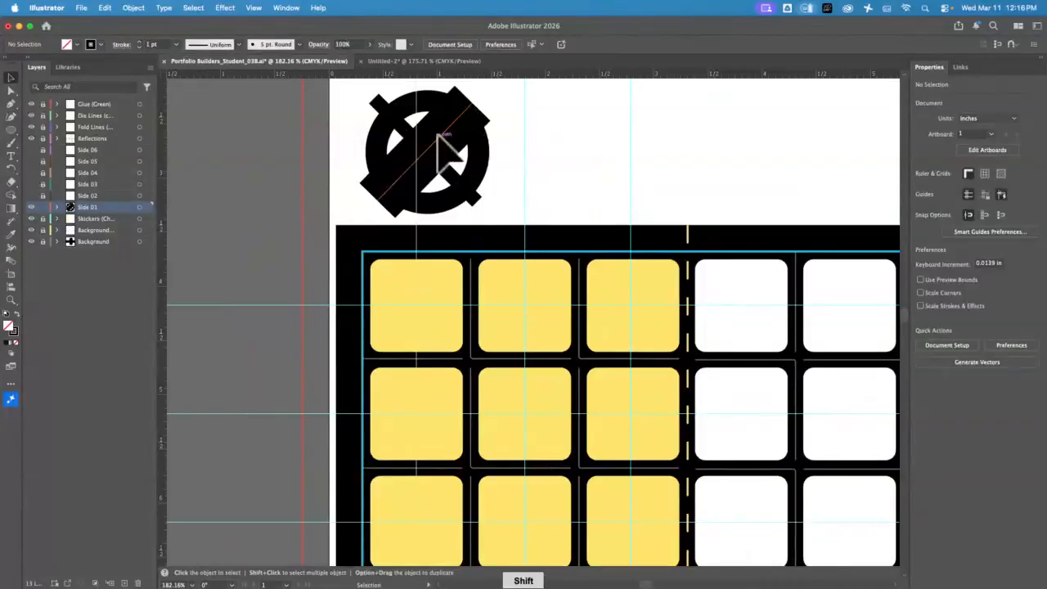
pyautogui.click(442, 135)
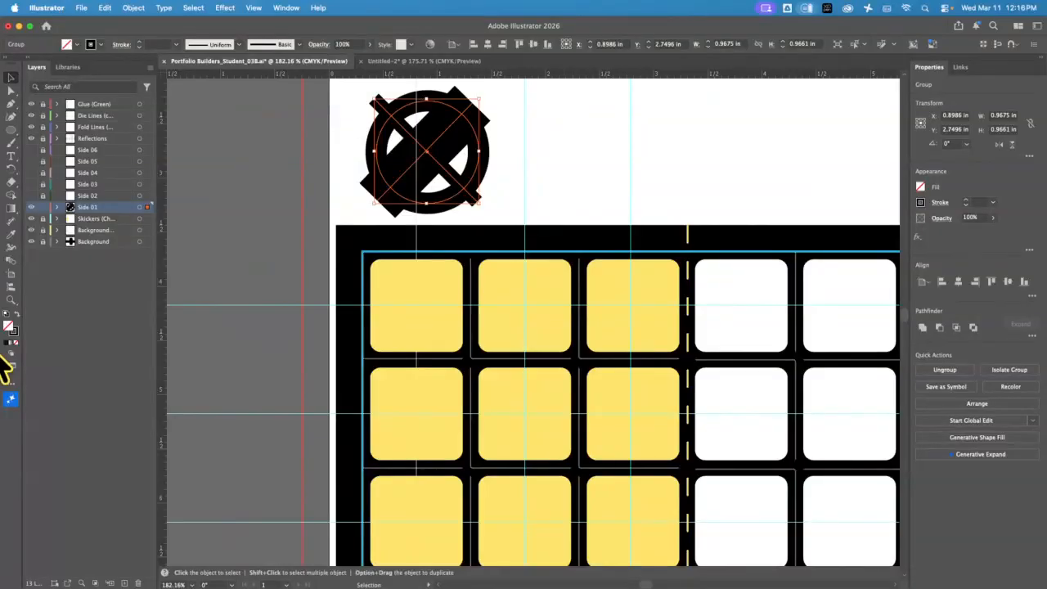
# Enable Scale Strokes & Effects in General settings, then paste a fresh copy of the icon
pyautogui.click(575, 187)
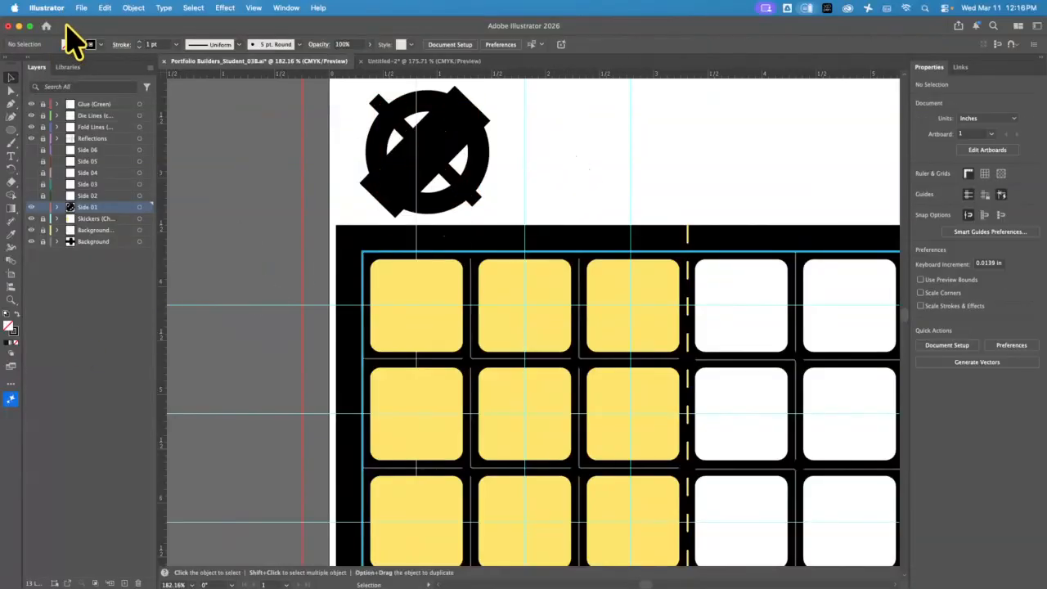
pyautogui.click(46, 9)
pyautogui.moveTo(65, 46)
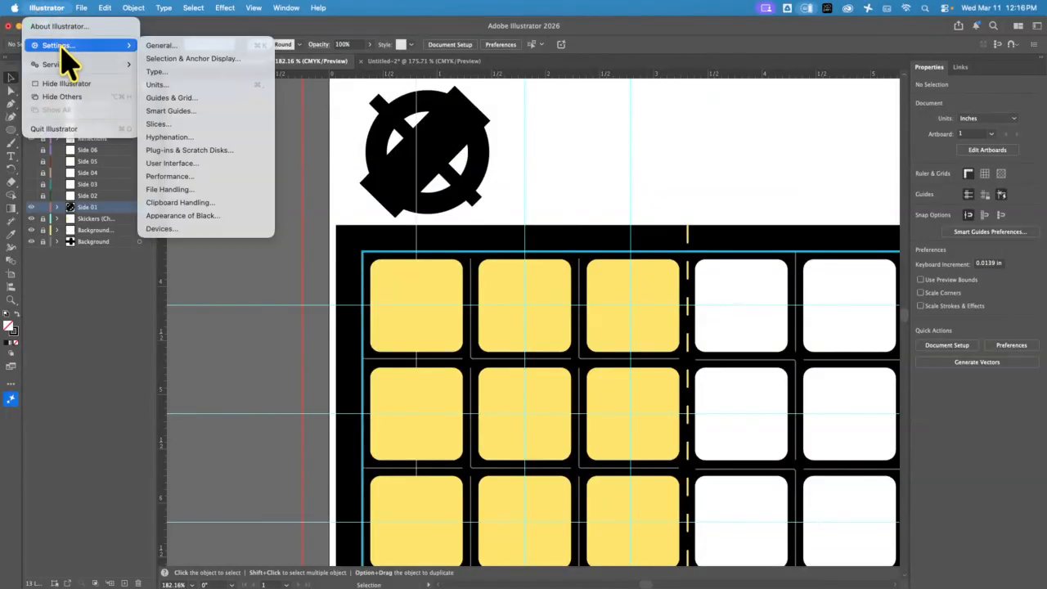
pyautogui.click(188, 47)
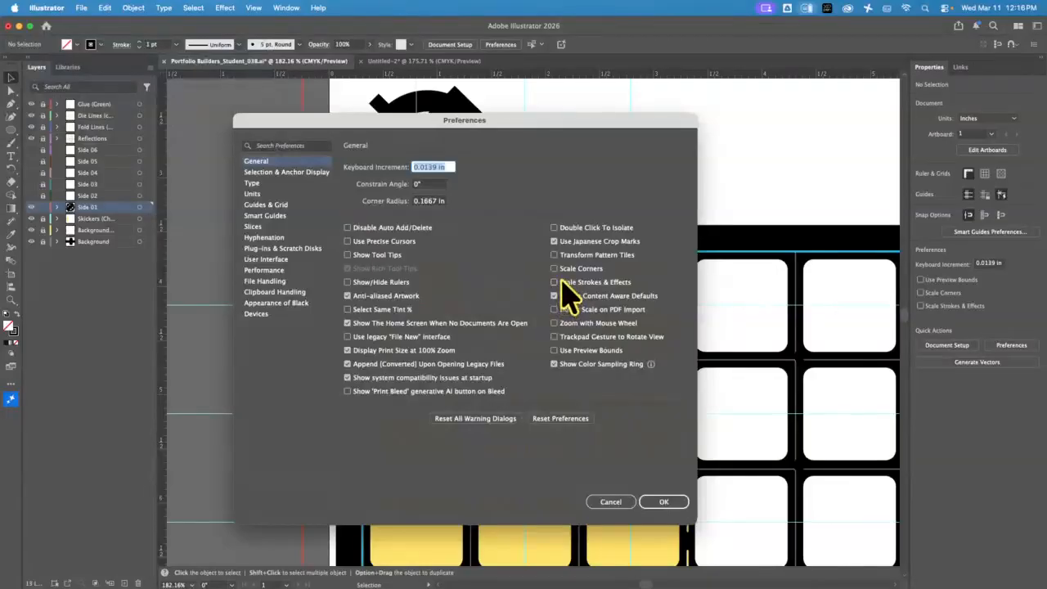
pyautogui.click(554, 283)
pyautogui.click(663, 501)
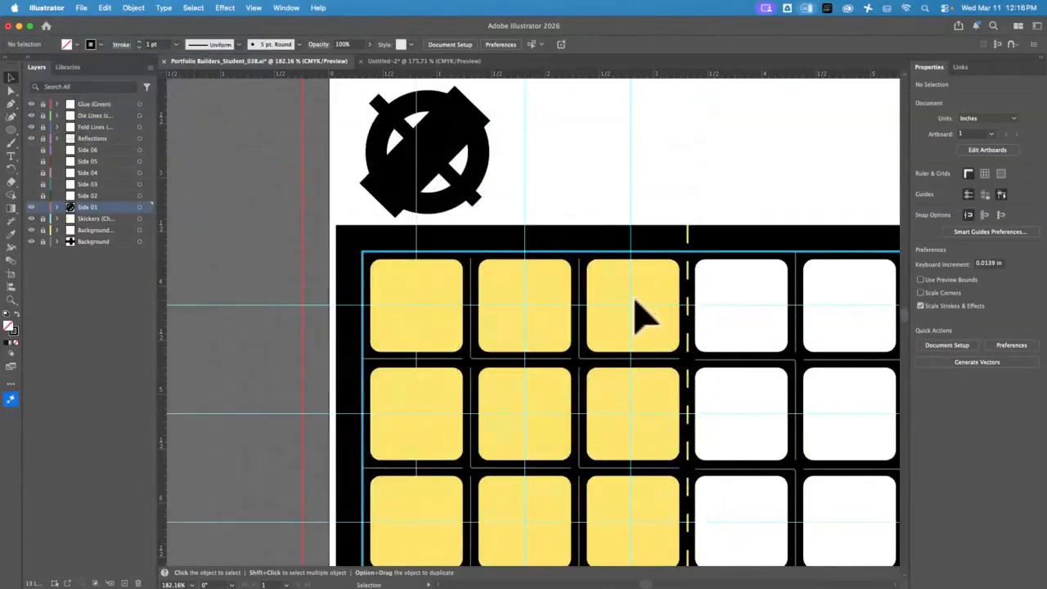
pyautogui.press('super+v')
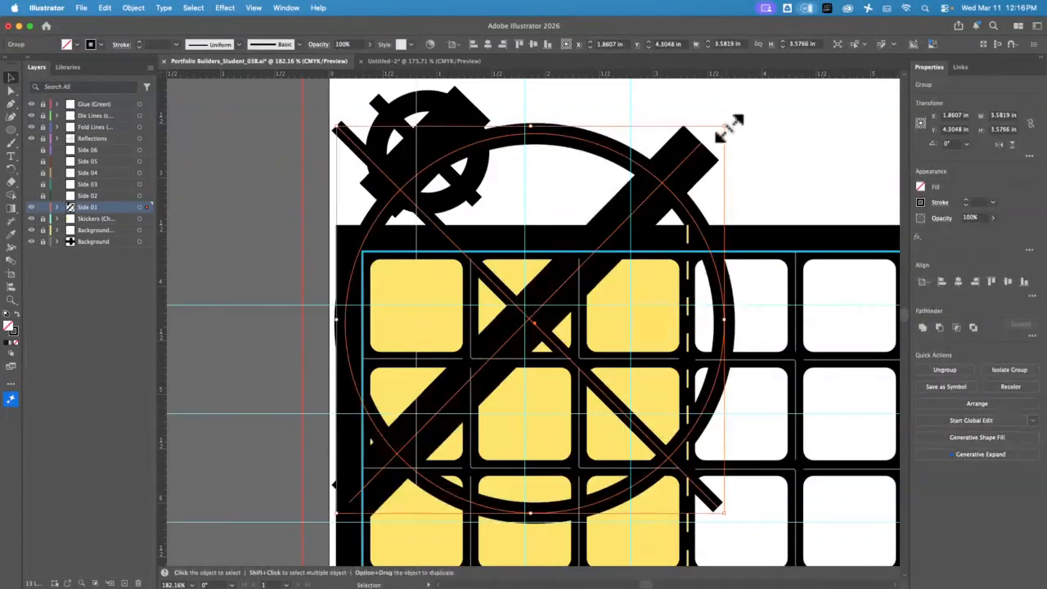
# Shrink the new icon copy to about 0.86 in and place it beside the first black copy
pyautogui.moveTo(730, 125); pyautogui.dragTo(628, 223)
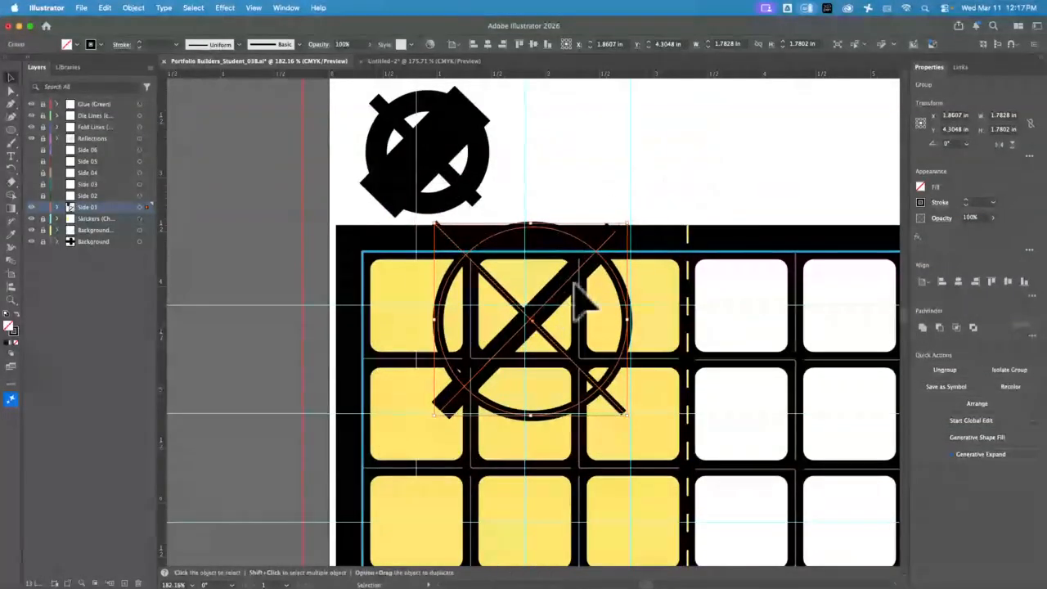
pyautogui.moveTo(559, 312); pyautogui.dragTo(639, 144)
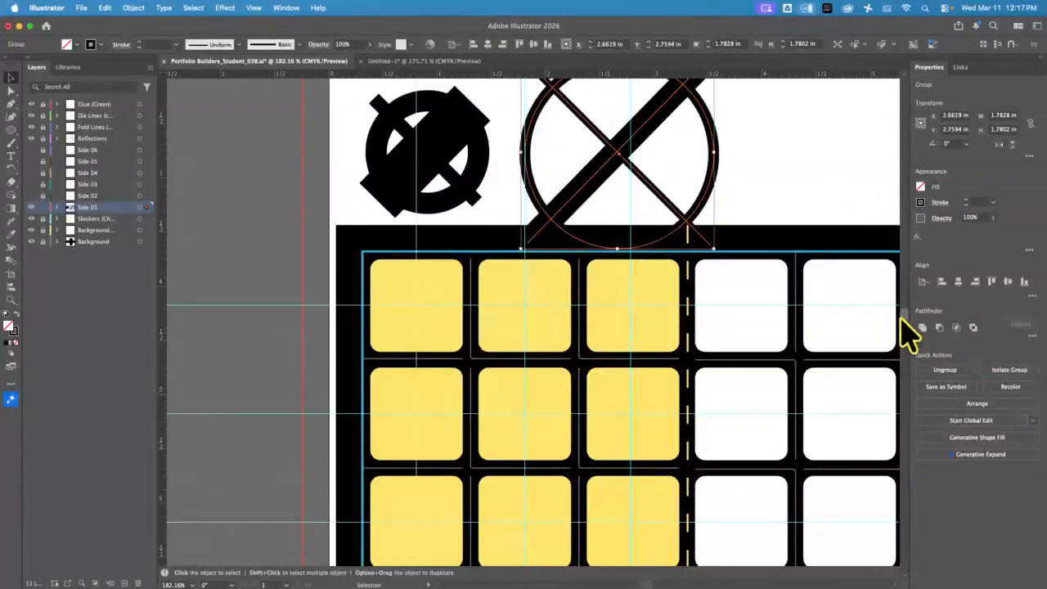
pyautogui.scroll(5, 905, 323)
pyautogui.scroll(-5, 908, 325)
pyautogui.moveTo(650, 283); pyautogui.dragTo(656, 231)
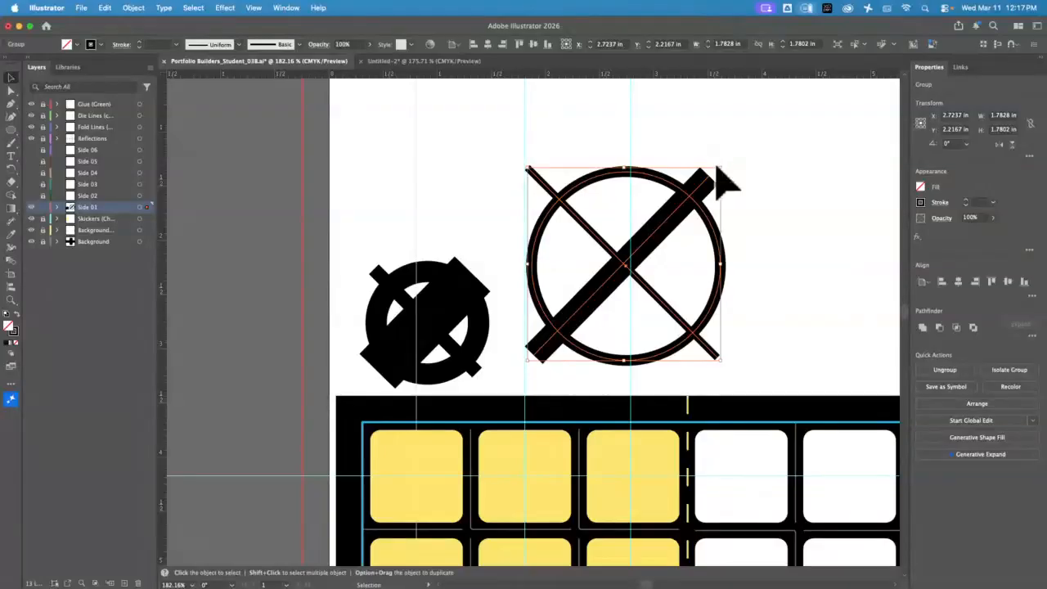
pyautogui.moveTo(727, 168); pyautogui.dragTo(696, 279)
pyautogui.click(676, 357)
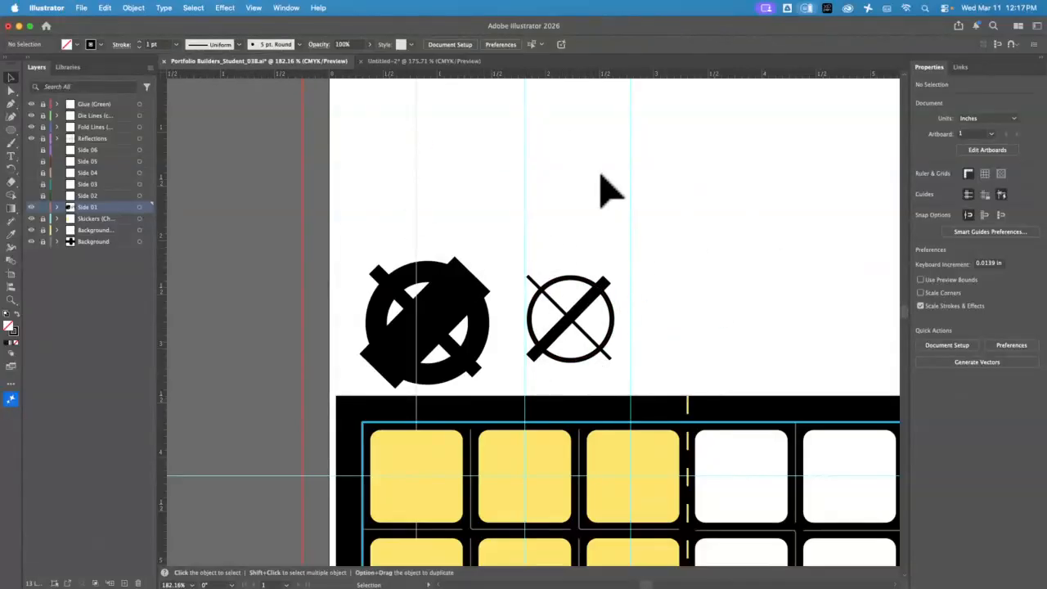
pyautogui.click(10, 104)
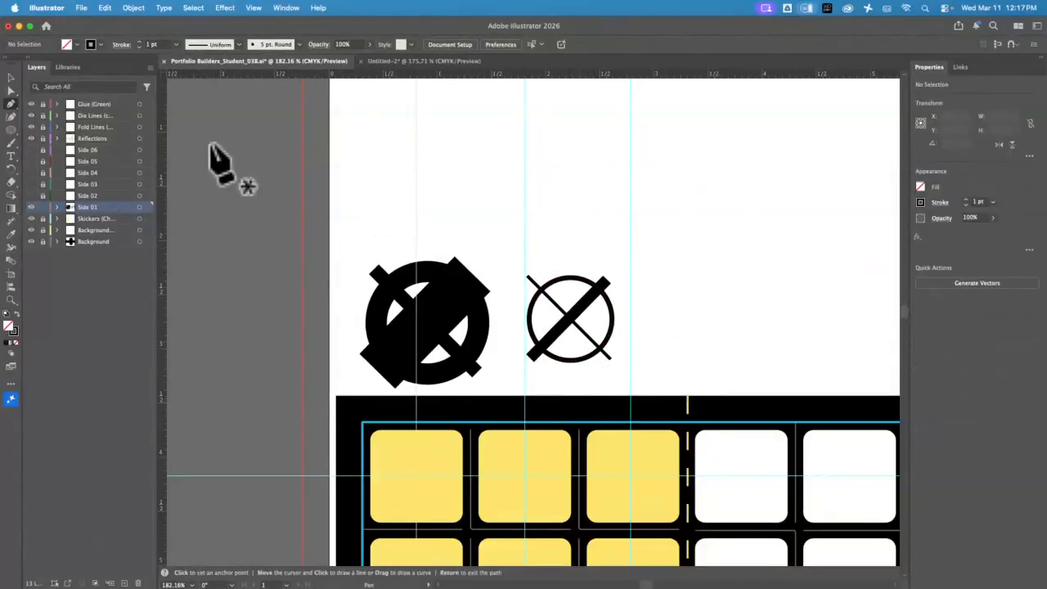
pyautogui.click(463, 200)
pyautogui.click(503, 168)
pyautogui.moveTo(538, 162); pyautogui.dragTo(666, 119)
pyautogui.moveTo(615, 120); pyautogui.dragTo(524, 126)
pyautogui.click(497, 233)
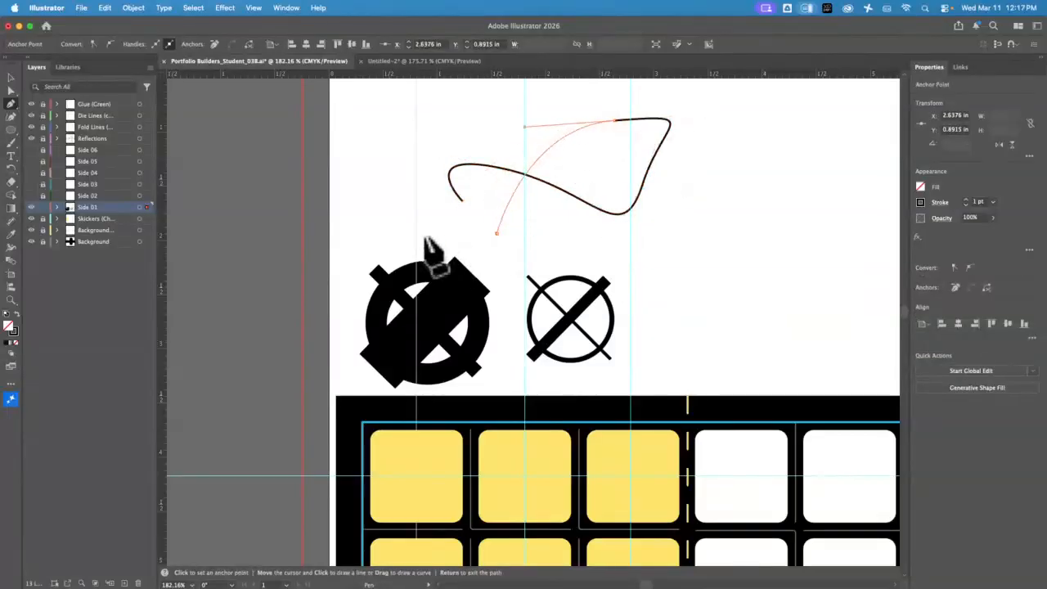
pyautogui.click(407, 197)
pyautogui.click(11, 78)
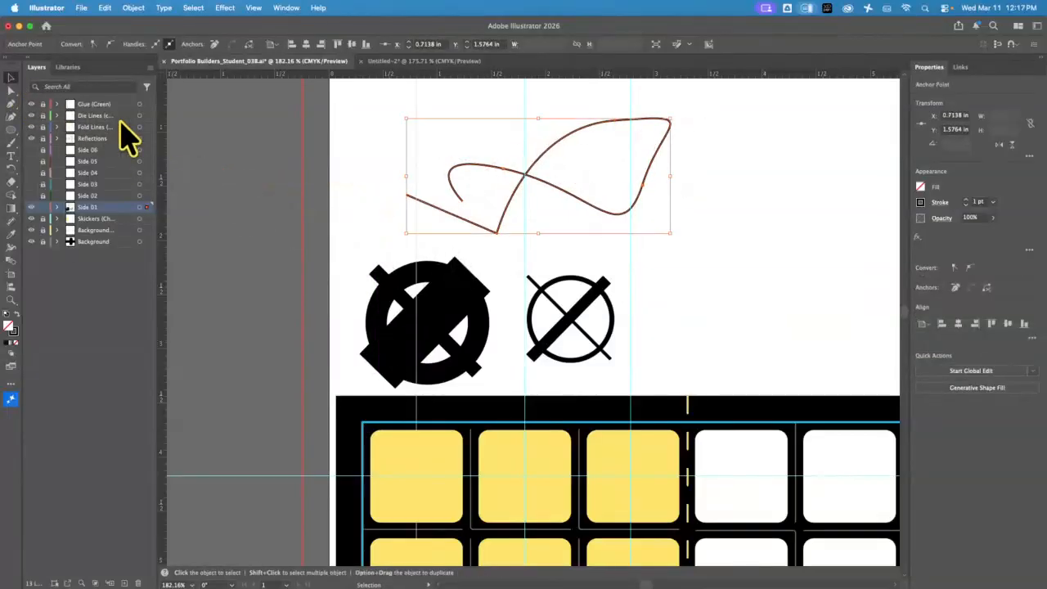
pyautogui.click(965, 199)
pyautogui.click(965, 199)
pyautogui.click(965, 199)
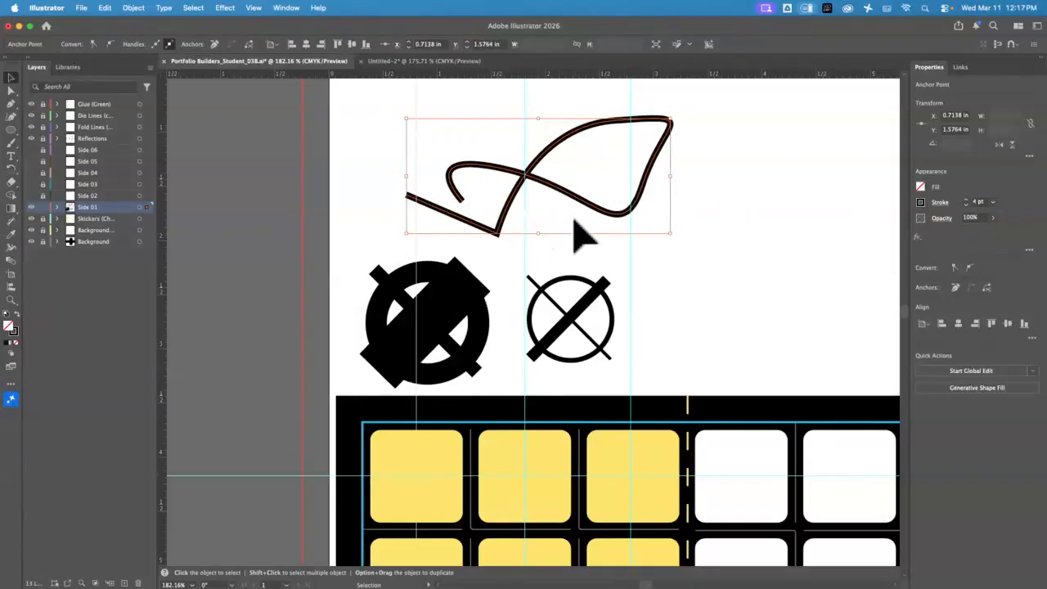
pyautogui.press('Delete')
pyautogui.press('\\')
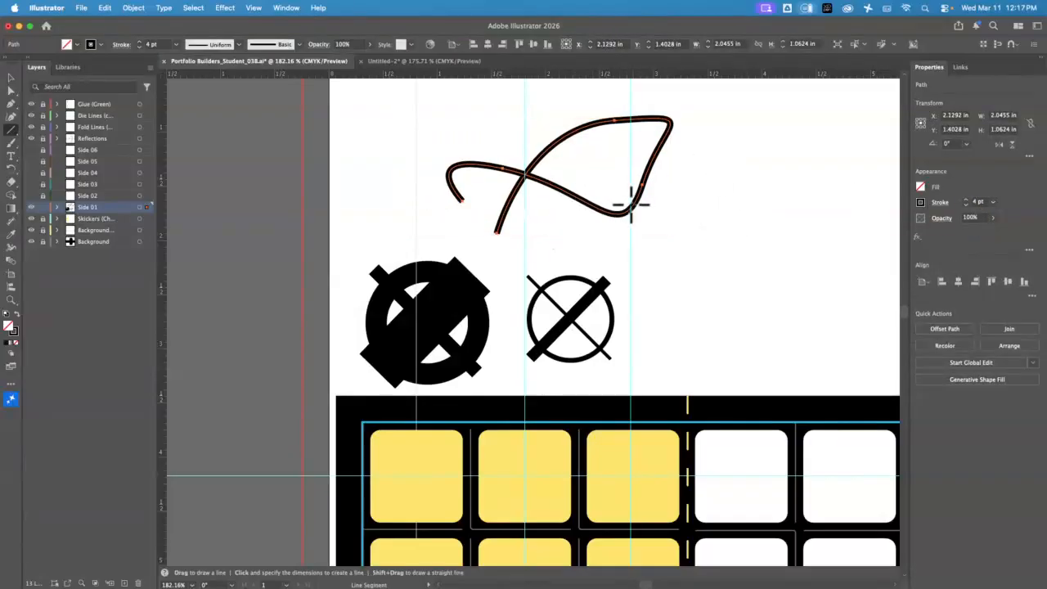
pyautogui.press('Delete')
# Move the icon onto the top-left yellow sticker and delete the distorted black copy
pyautogui.click(11, 78)
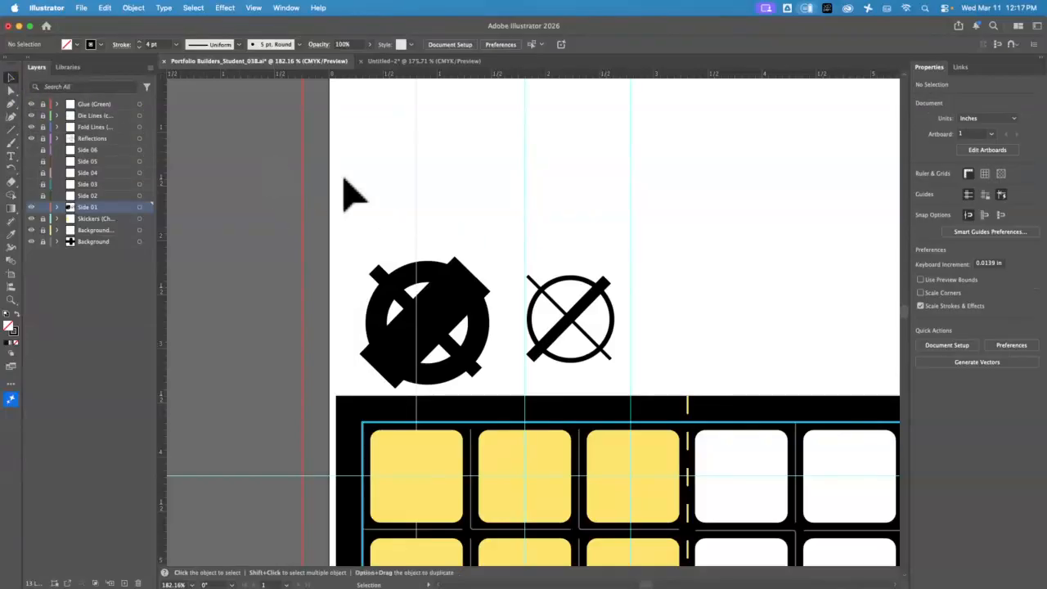
pyautogui.moveTo(605, 318); pyautogui.dragTo(465, 434)
pyautogui.click(654, 337)
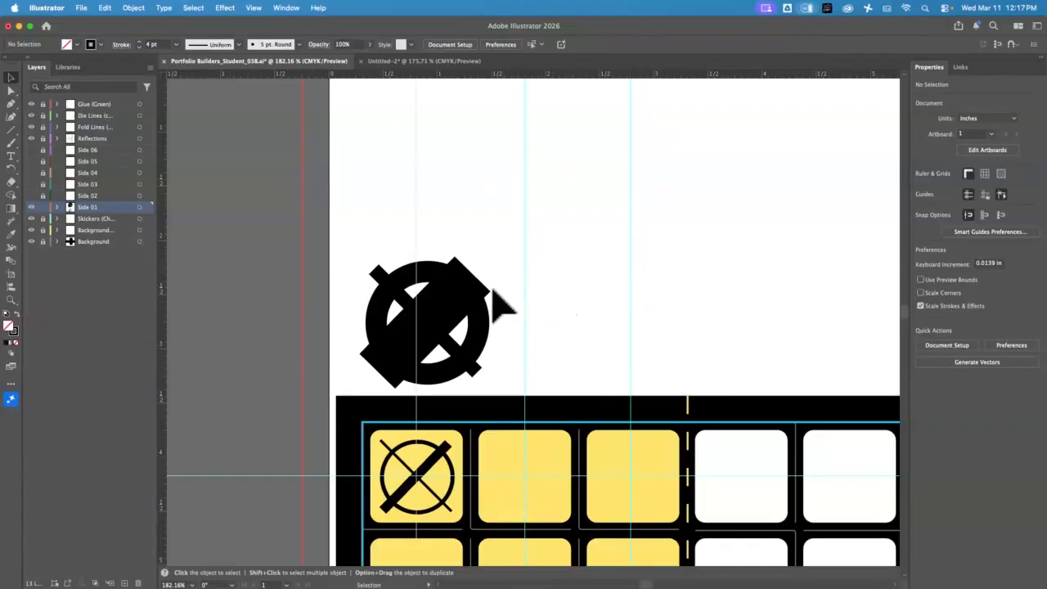
pyautogui.click(424, 335)
pyautogui.press('Delete')
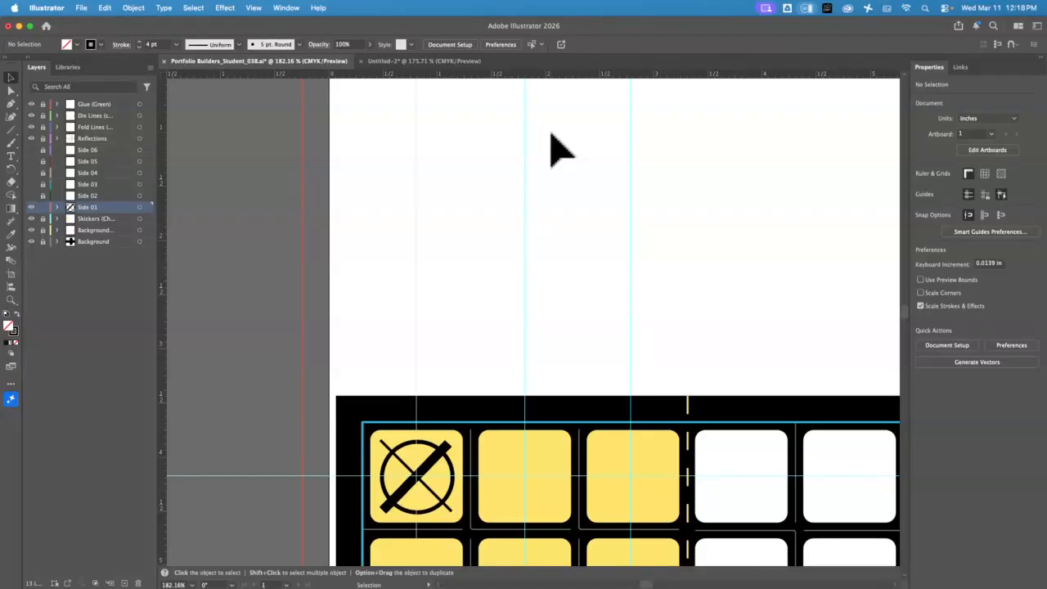
pyautogui.click(437, 62)
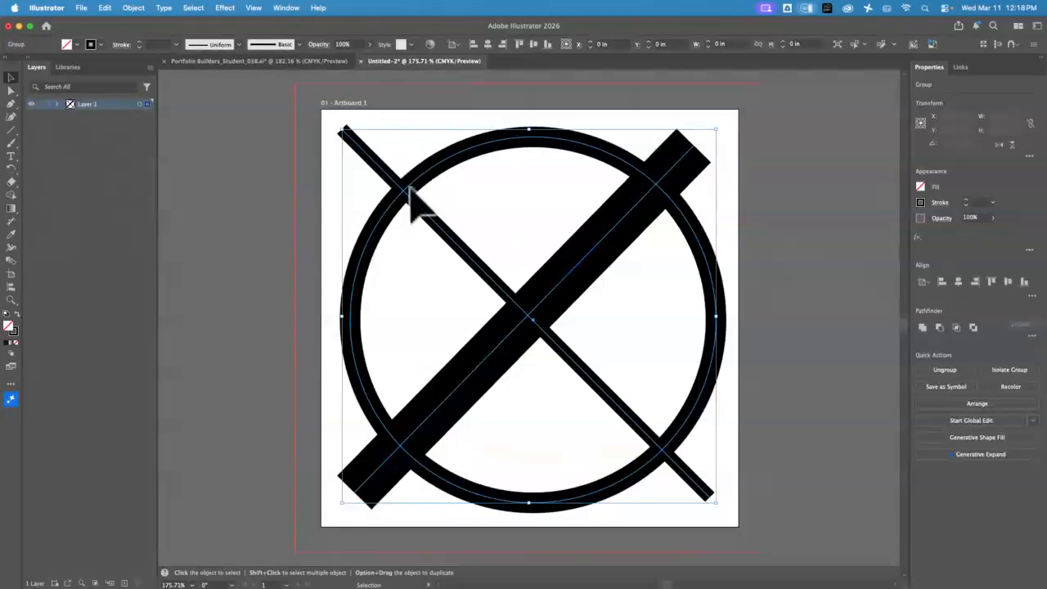
pyautogui.click(651, 311)
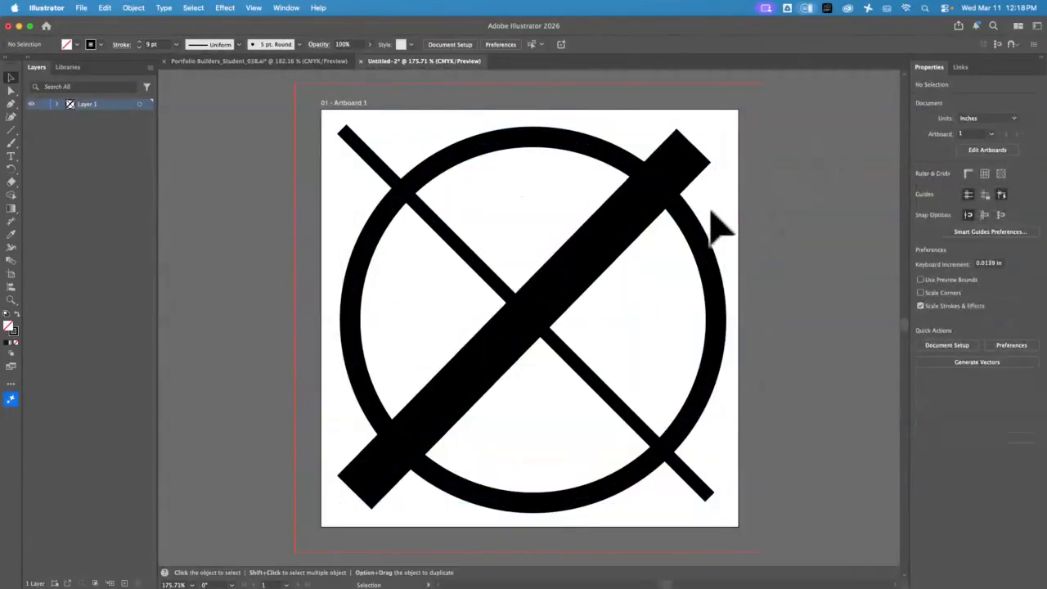
pyautogui.moveTo(710, 211); pyautogui.dragTo(255, 496)
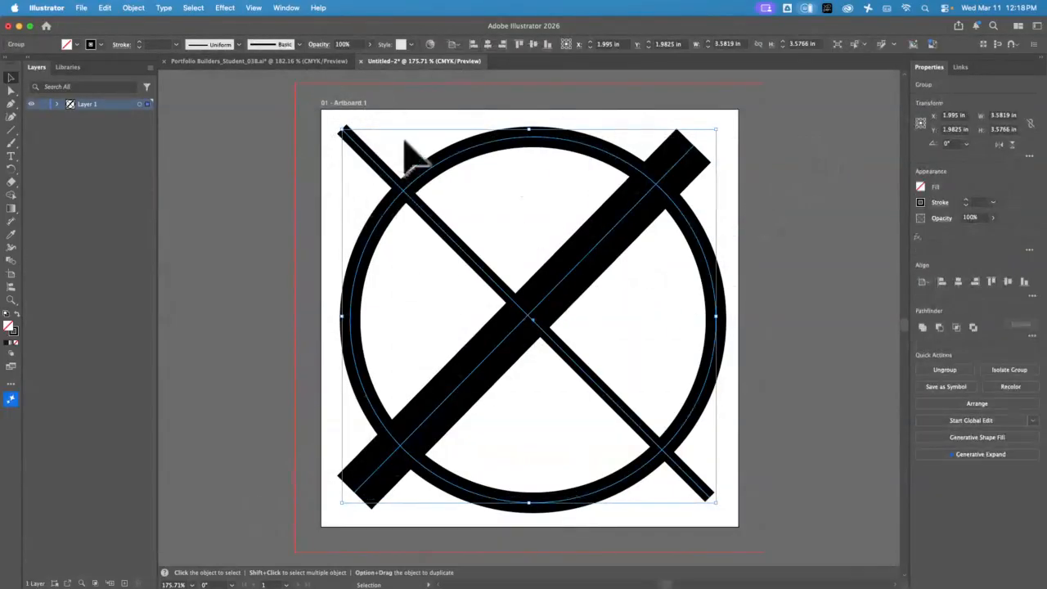
pyautogui.click(231, 61)
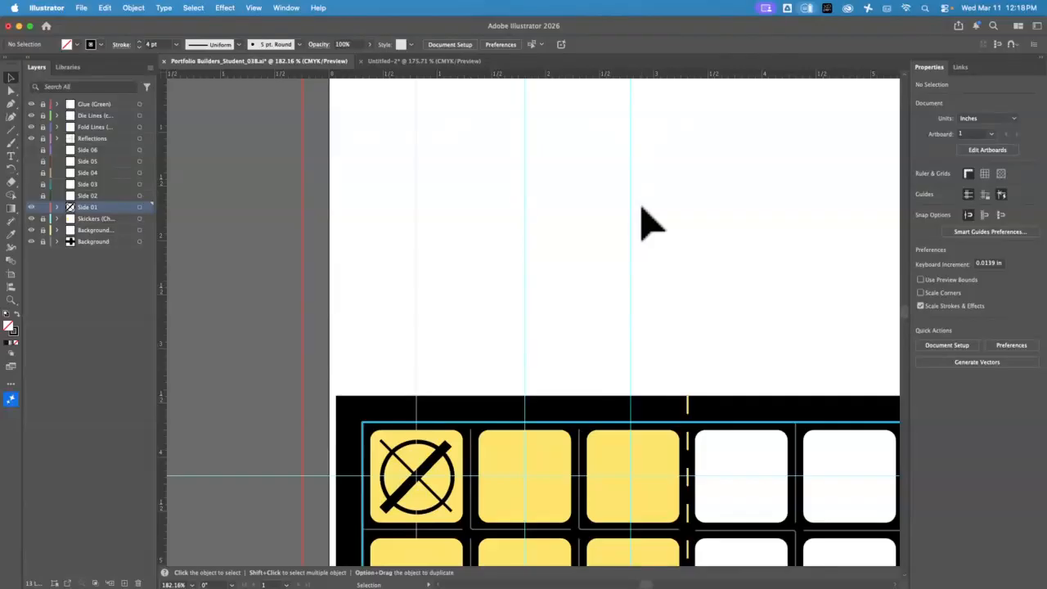
# Copy the icon from Untitled-2 into the cube net, shrink it to about 1.24 in, and place it above the net
pyautogui.click(412, 62)
pyautogui.press('super+c')
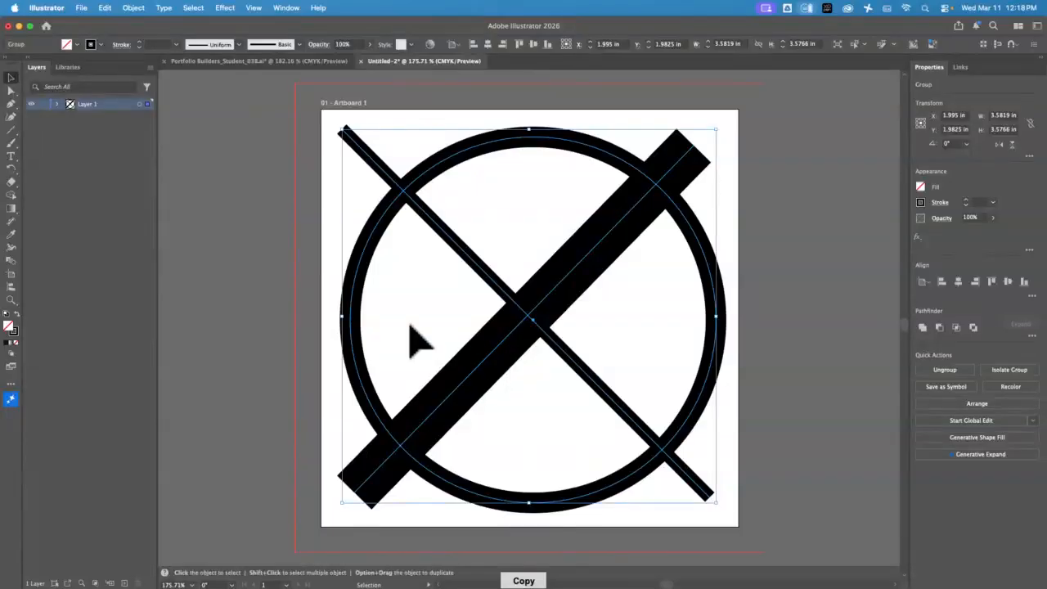
pyautogui.click(260, 62)
pyautogui.press('super+v')
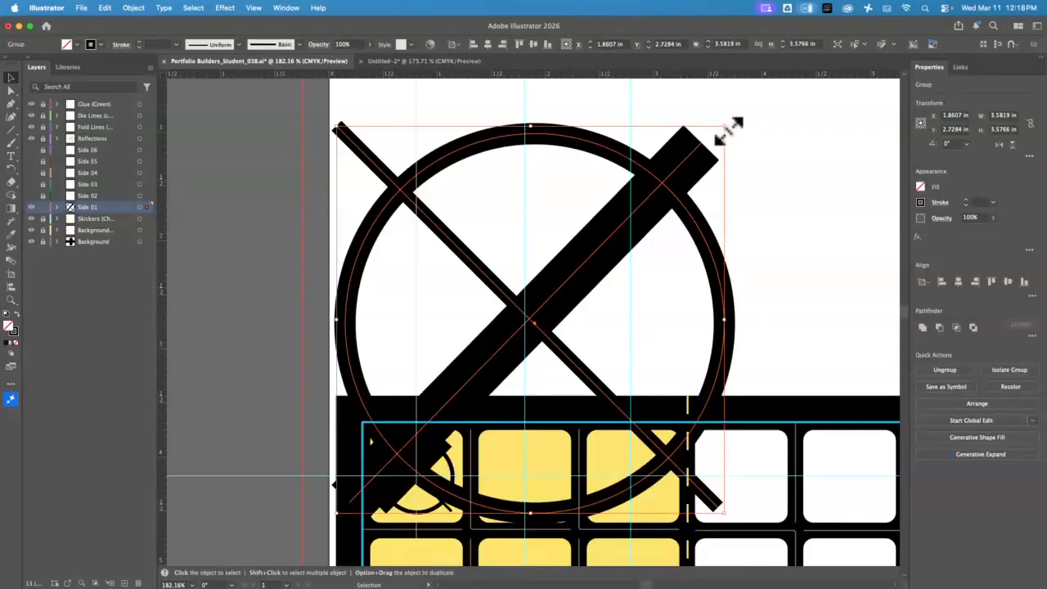
pyautogui.moveTo(728, 130); pyautogui.dragTo(460, 316)
pyautogui.moveTo(458, 417); pyautogui.dragTo(611, 181)
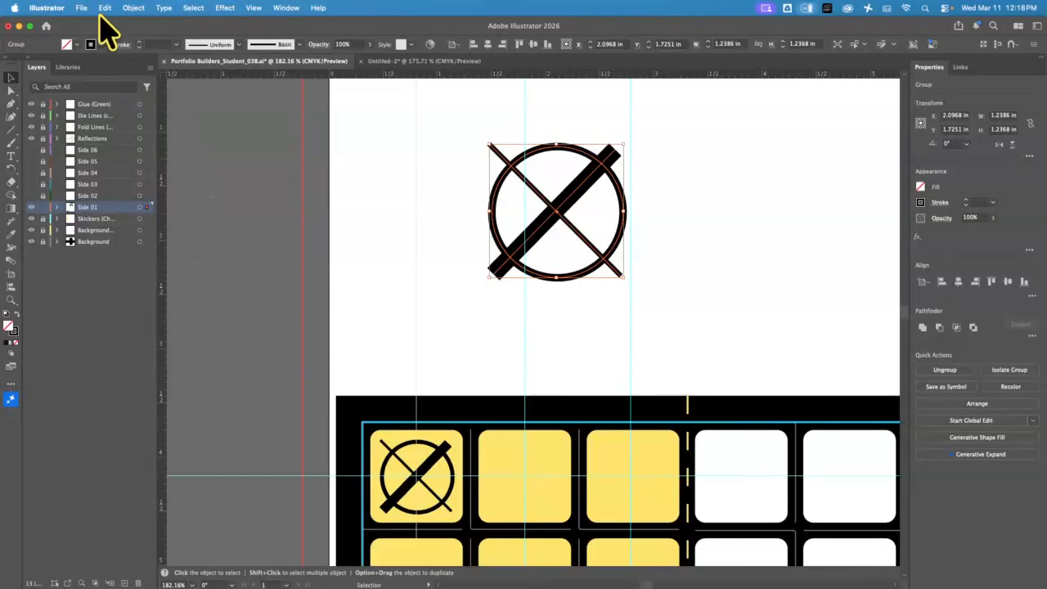
pyautogui.click(47, 10)
pyautogui.moveTo(66, 47)
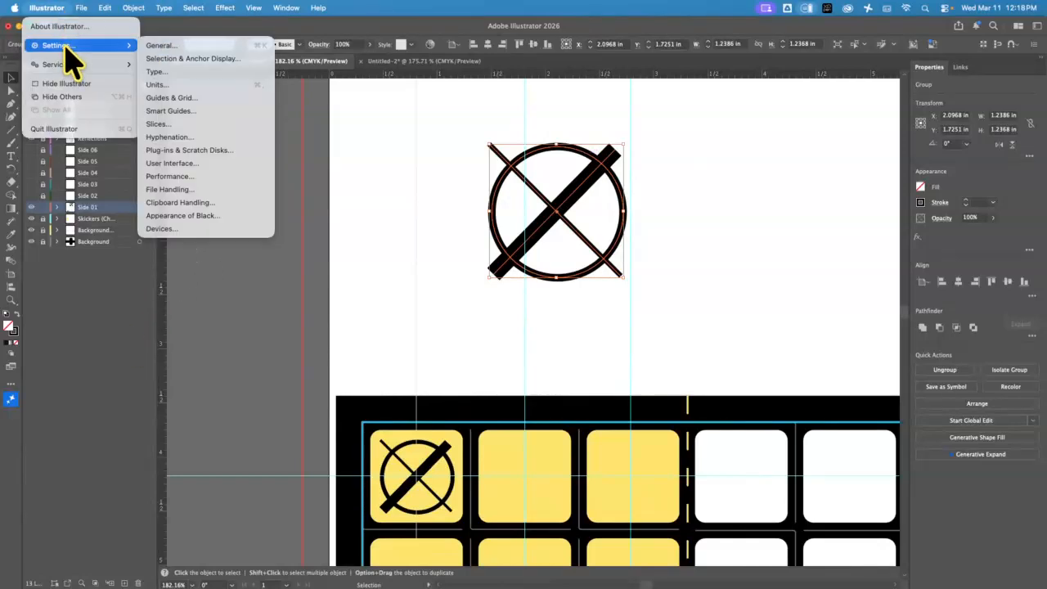
pyautogui.click(221, 46)
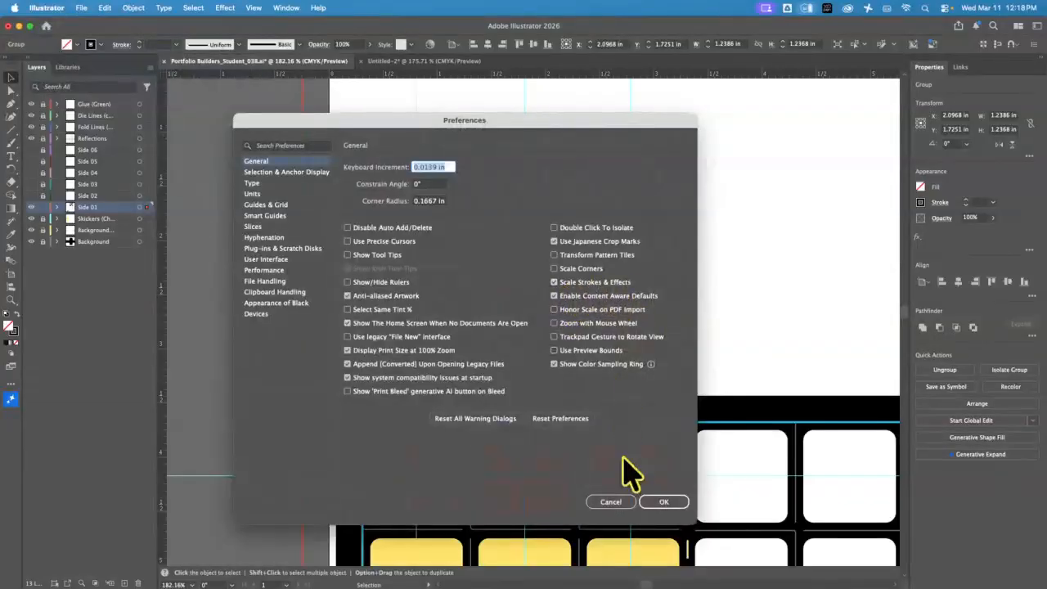
pyautogui.click(664, 501)
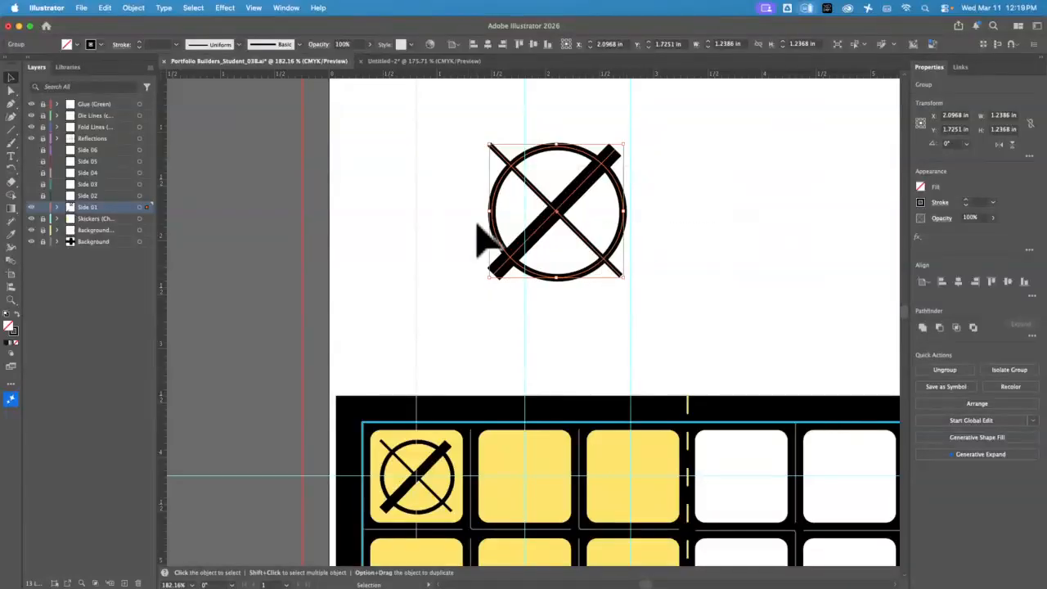
# Delete the spare icon copy and pan across the sticker grid to check it
pyautogui.press('Delete')
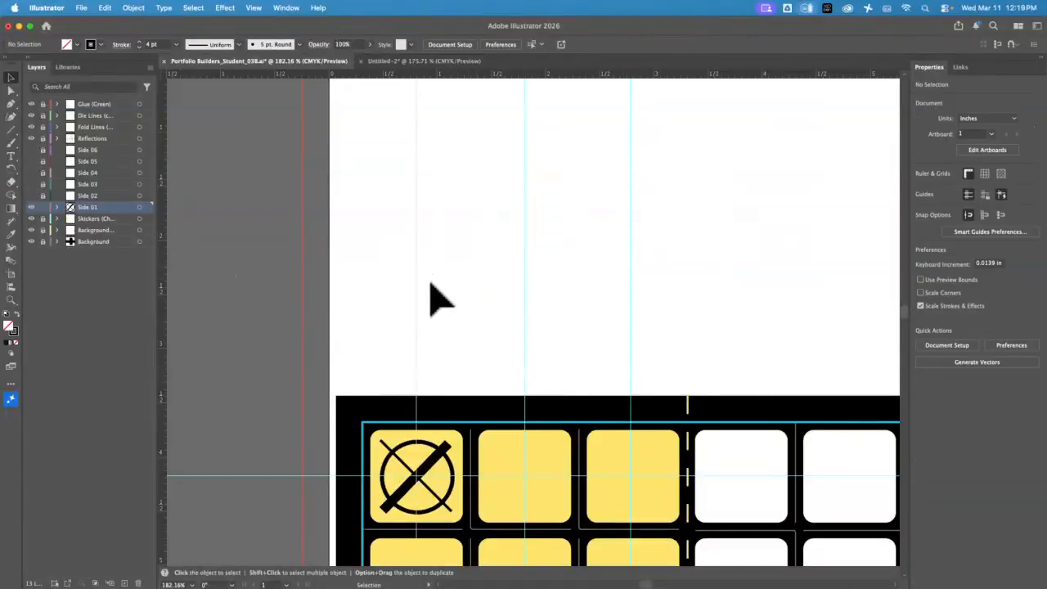
pyautogui.press('space')
pyautogui.moveTo(613, 274); pyautogui.dragTo(529, 281)
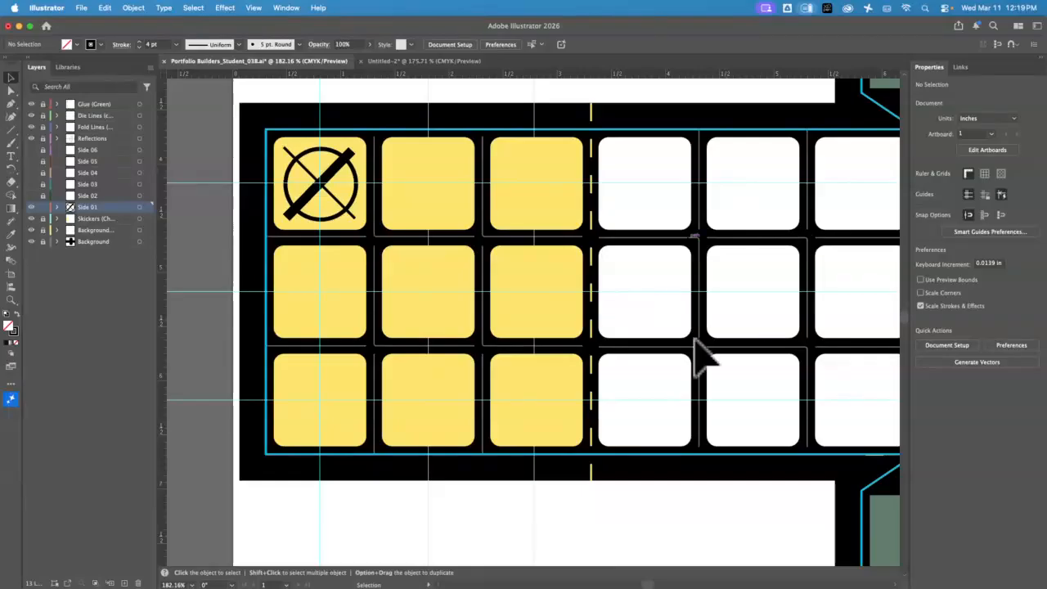
pyautogui.press('space')
pyautogui.moveTo(770, 263); pyautogui.dragTo(578, 248)
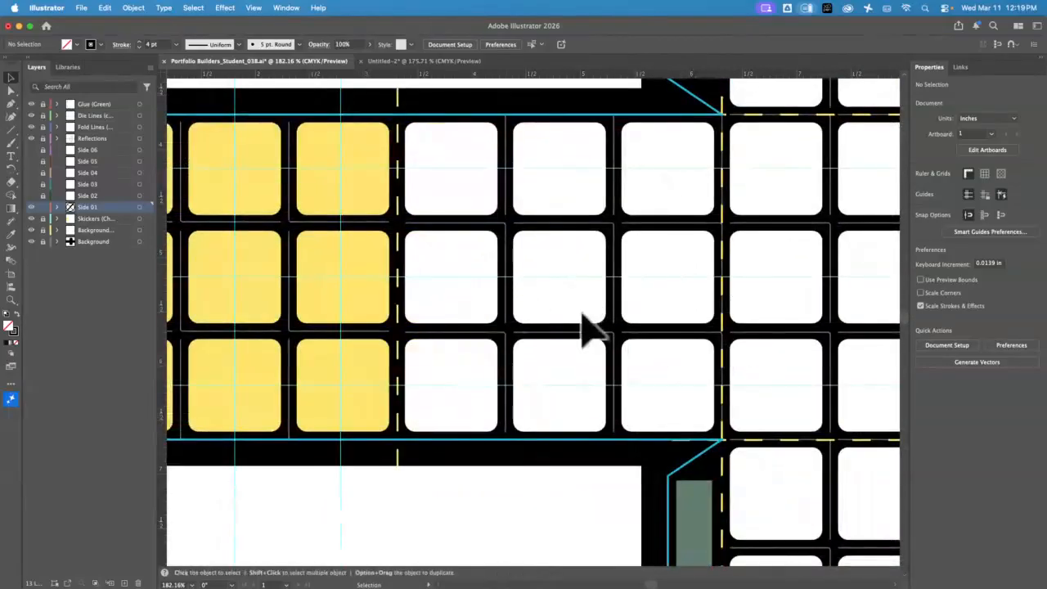
pyautogui.moveTo(589, 327); pyautogui.dragTo(333, 239)
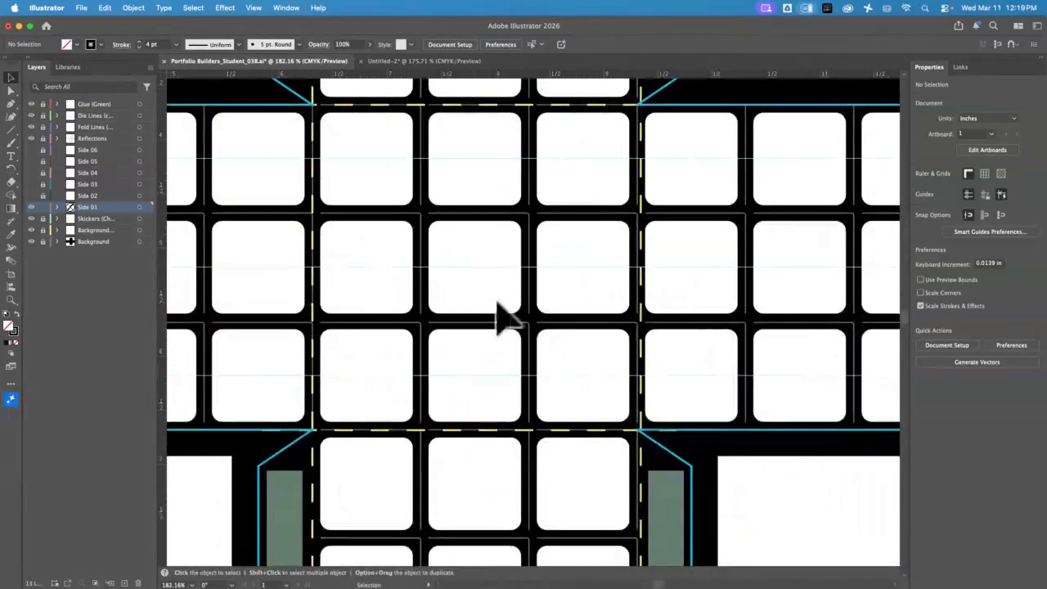
# Pan over the rest of the net, fit the artboard with Cmd+0, and minimize Illustrator
pyautogui.press('space')
pyautogui.moveTo(679, 205); pyautogui.dragTo(400, 224)
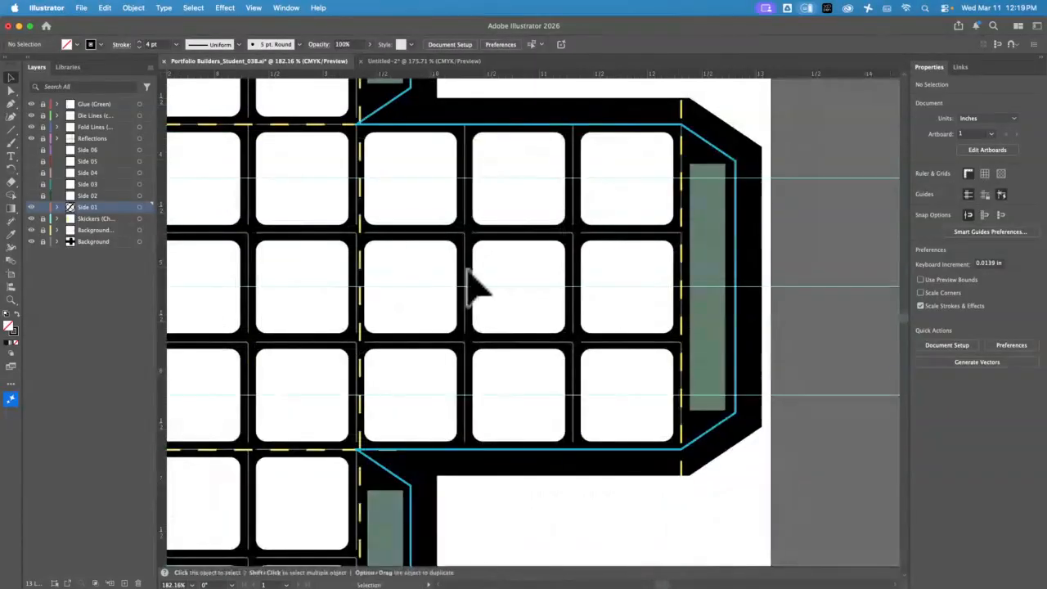
pyautogui.press('space')
pyautogui.moveTo(481, 252); pyautogui.dragTo(717, 514)
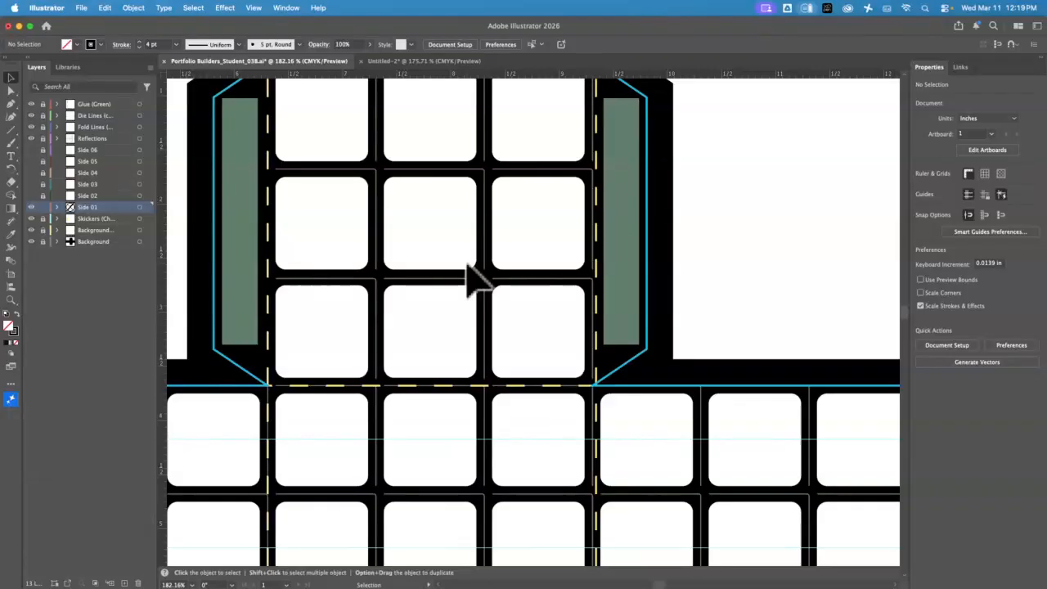
pyautogui.press('super+0')
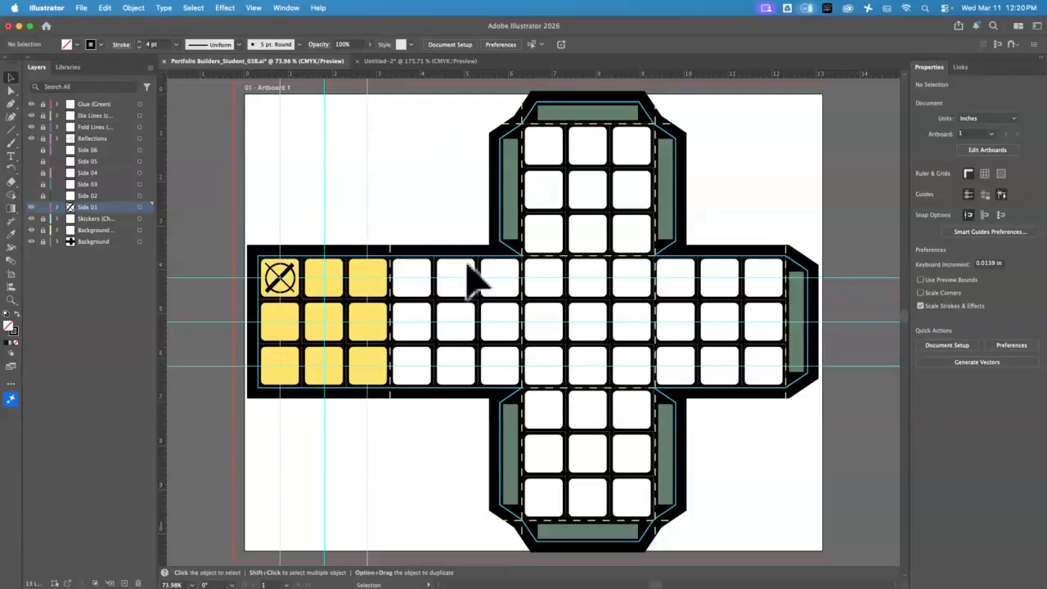
pyautogui.click(19, 26)
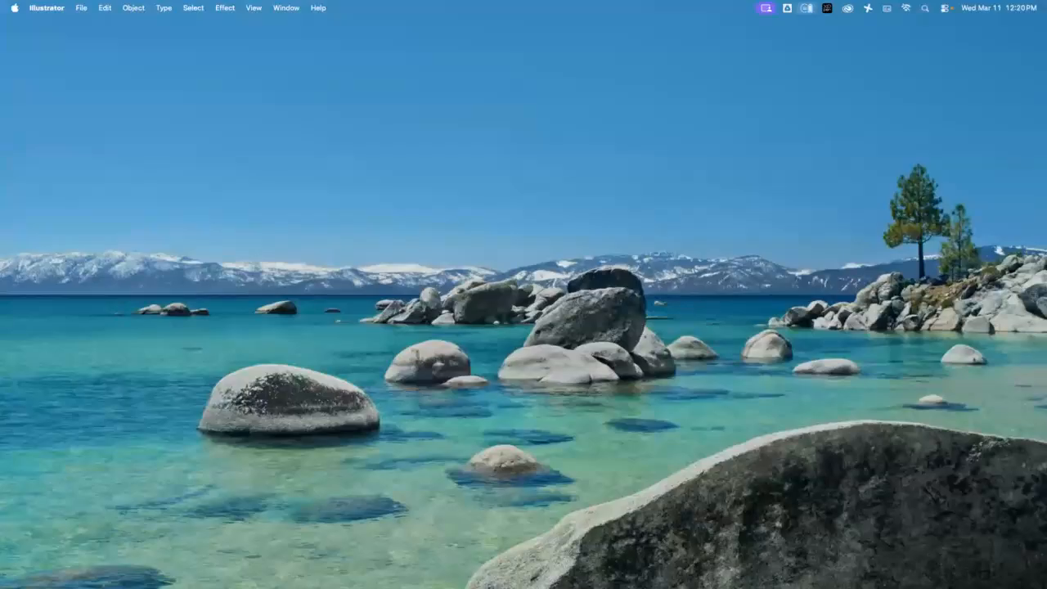
# Bring Chrome back to the Blackboard course tab and exit Student Preview
pyautogui.click(1, 391)
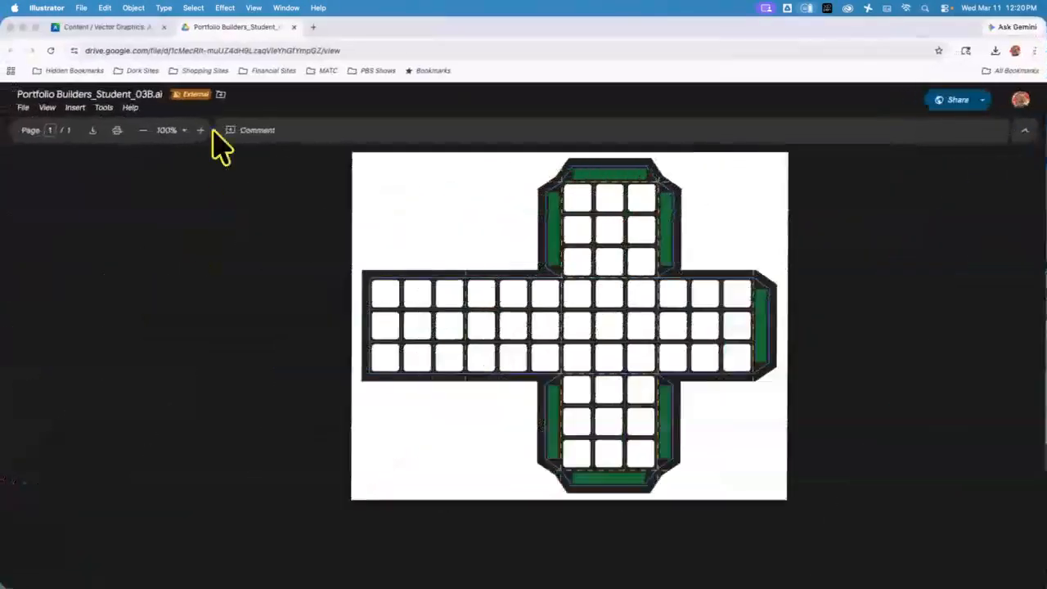
pyautogui.click(151, 27)
pyautogui.click(1014, 98)
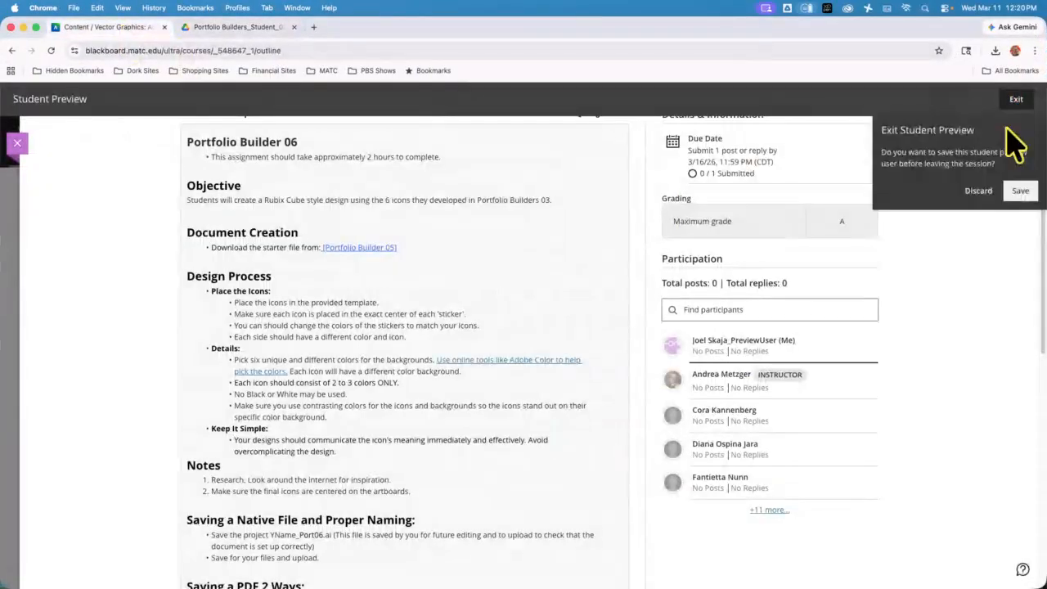
pyautogui.click(1020, 189)
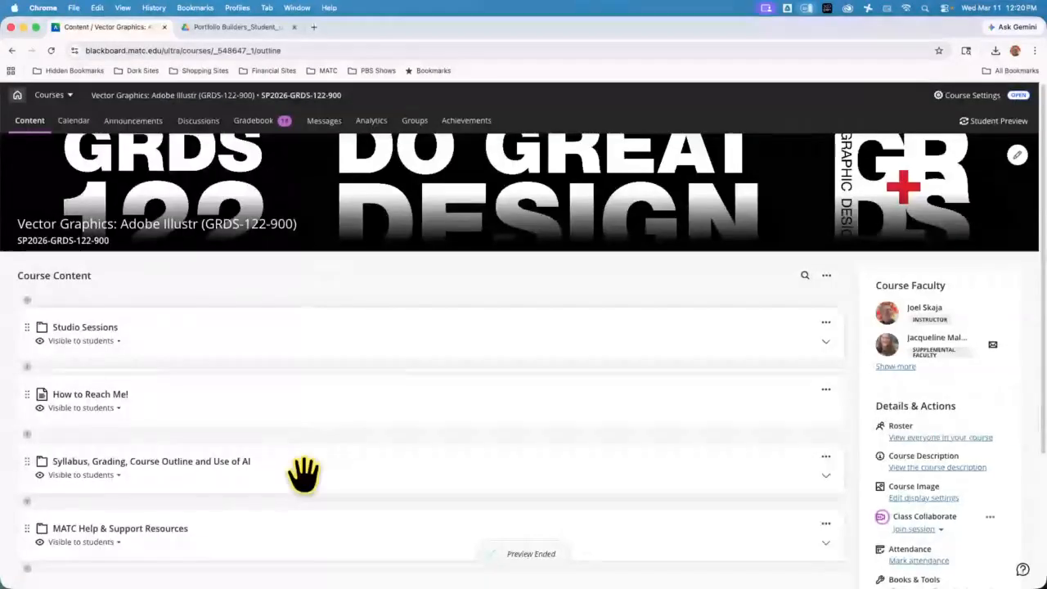
# Expand Studio Sessions, look inside Session 16, then collapse it and scroll back up
pyautogui.click(344, 337)
pyautogui.scroll(-2, 343, 341)
pyautogui.scroll(-15, 344, 341)
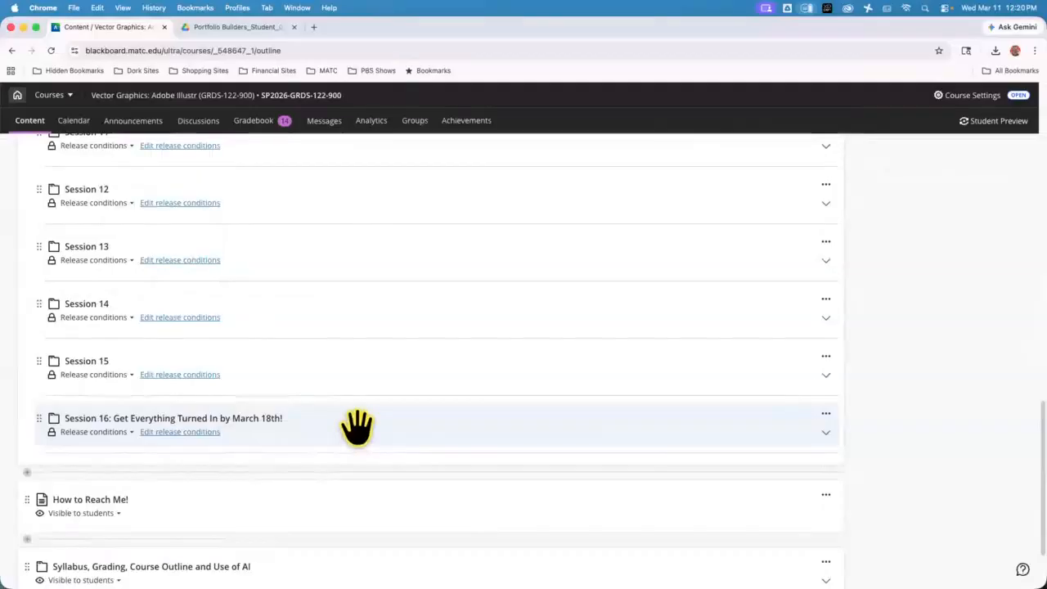
pyautogui.click(356, 426)
pyautogui.scroll(-3, 360, 426)
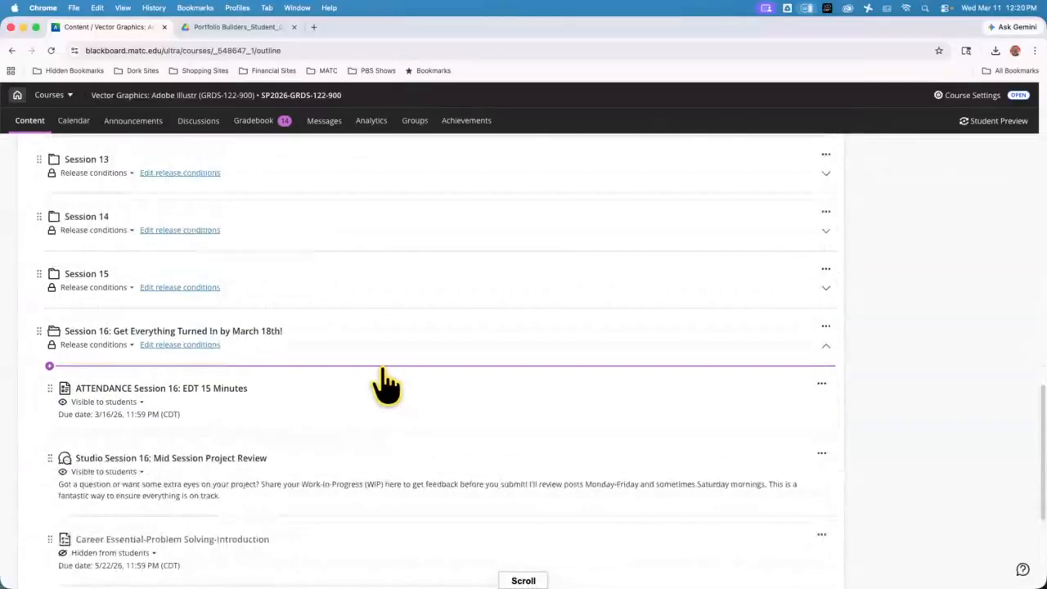
pyautogui.click(397, 343)
pyautogui.scroll(15, 433, 366)
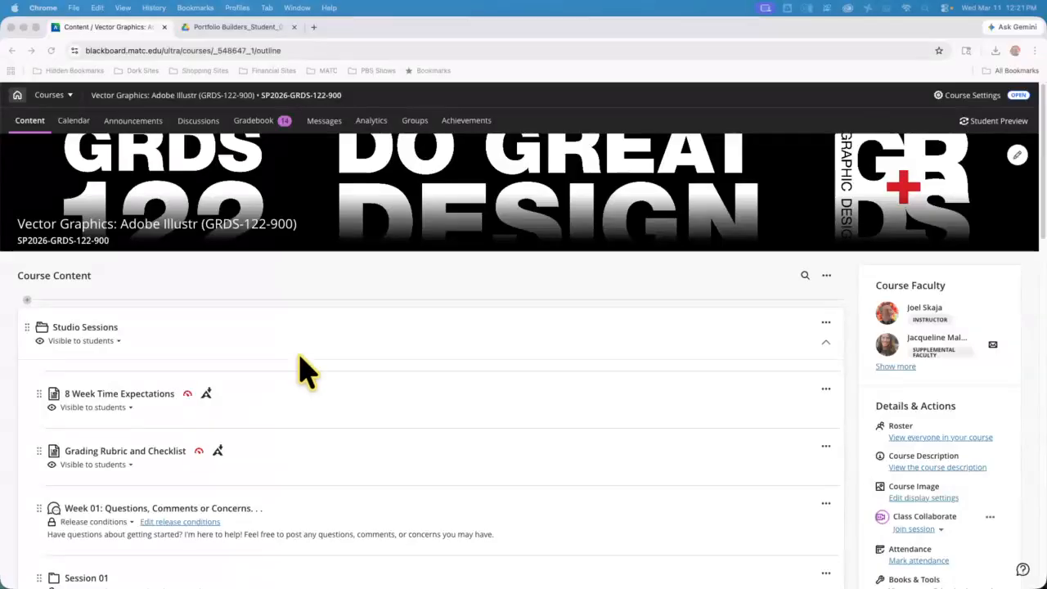
# Close the Google Drive preview of Portfolio Builders_Student_03B.ai and return to the Blackboard course outline
pyautogui.click(237, 27)
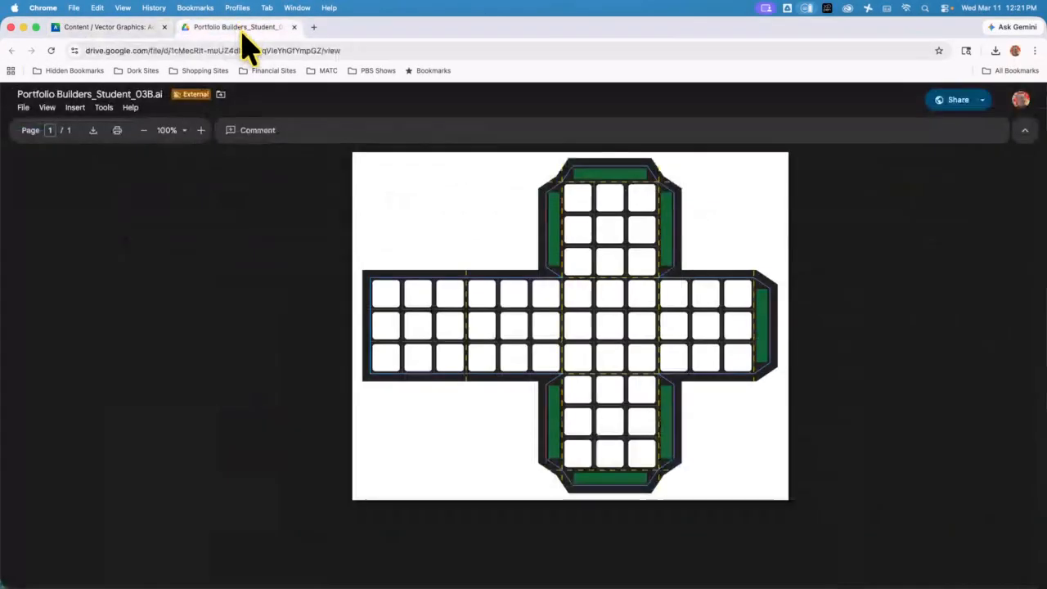
pyautogui.click(294, 27)
pyautogui.scroll(-15, 456, 343)
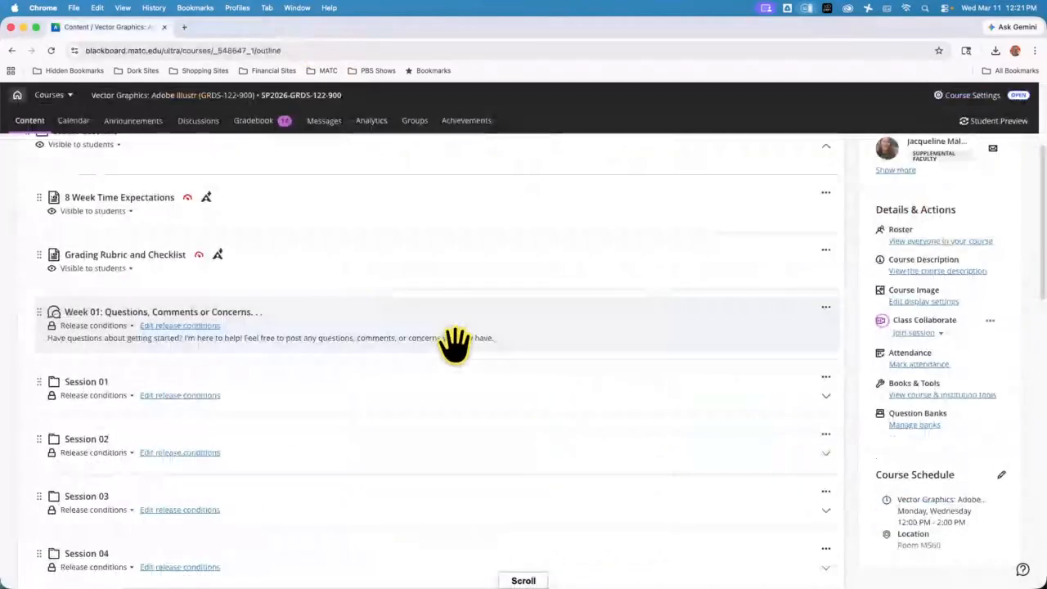
pyautogui.scroll(10, 466, 344)
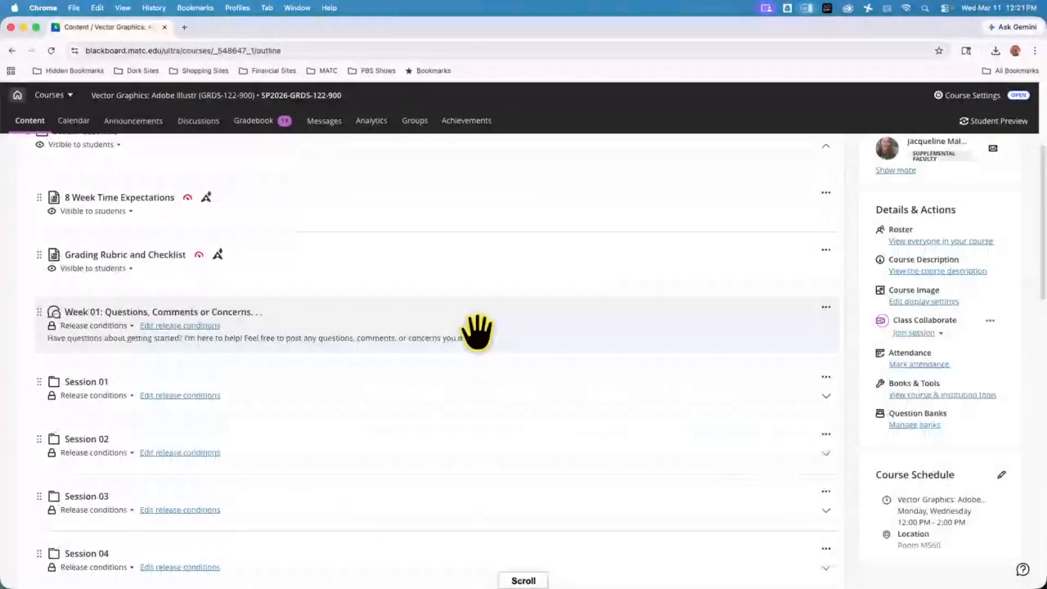
pyautogui.scroll(3, 477, 331)
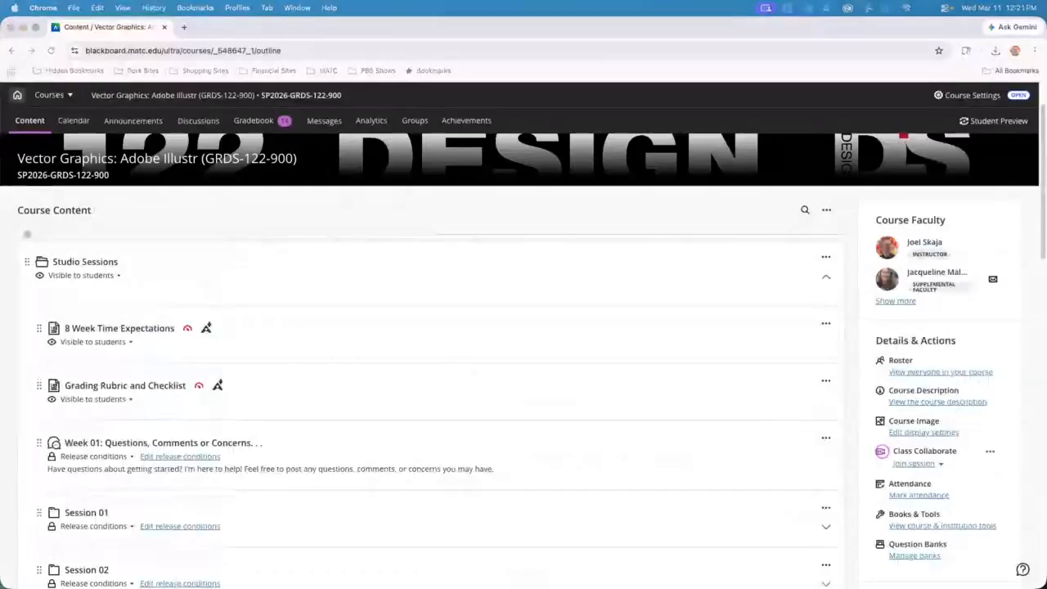